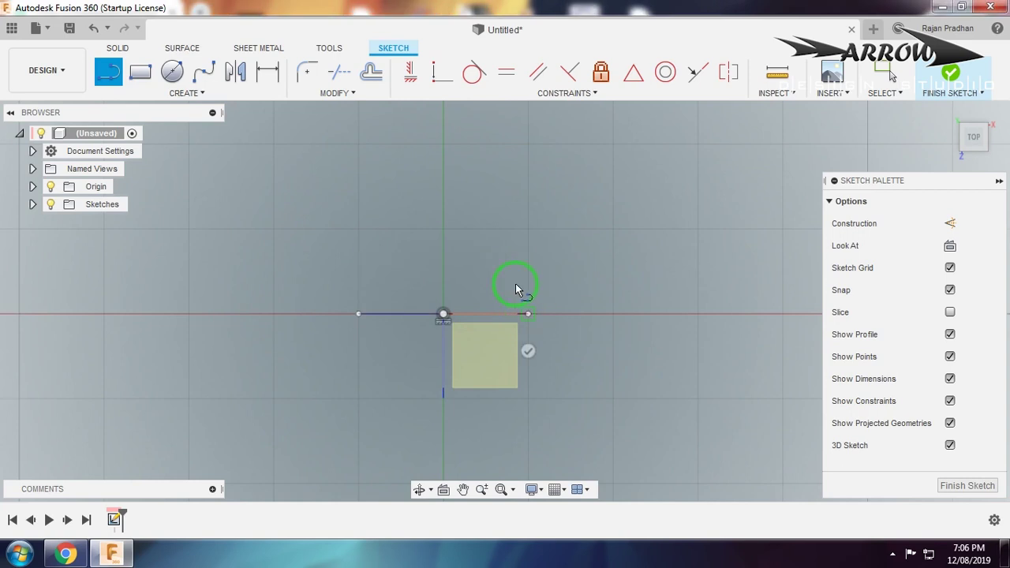
Draw a vertical line through the origin, extending equally above and below the existing horizontal line.
key("Escape")
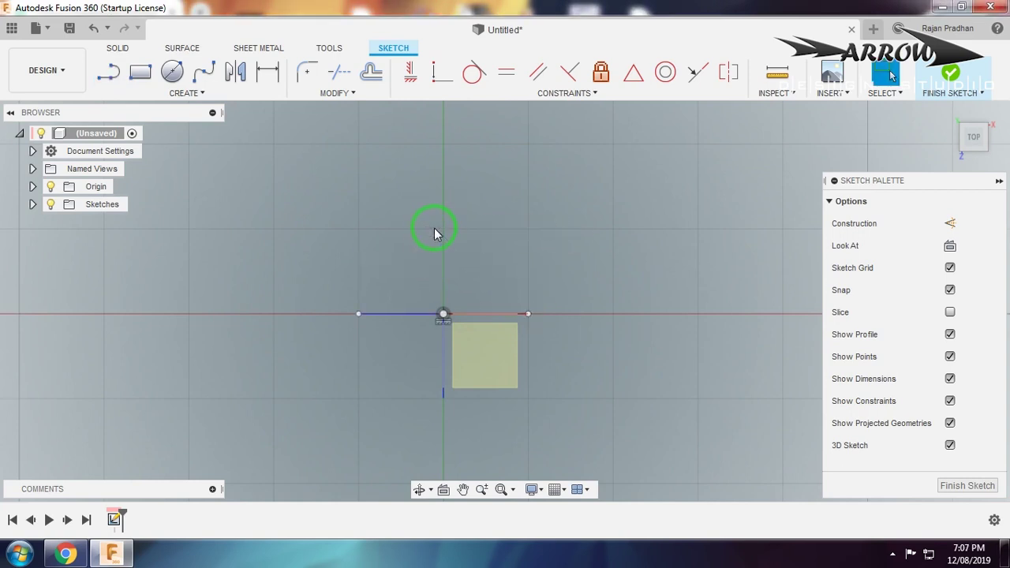
left_click(443, 230)
left_click(443, 399)
key("Escape")
Convert the horizontal and vertical lines through the origin to construction lines.
left_click(409, 317)
left_click(949, 223)
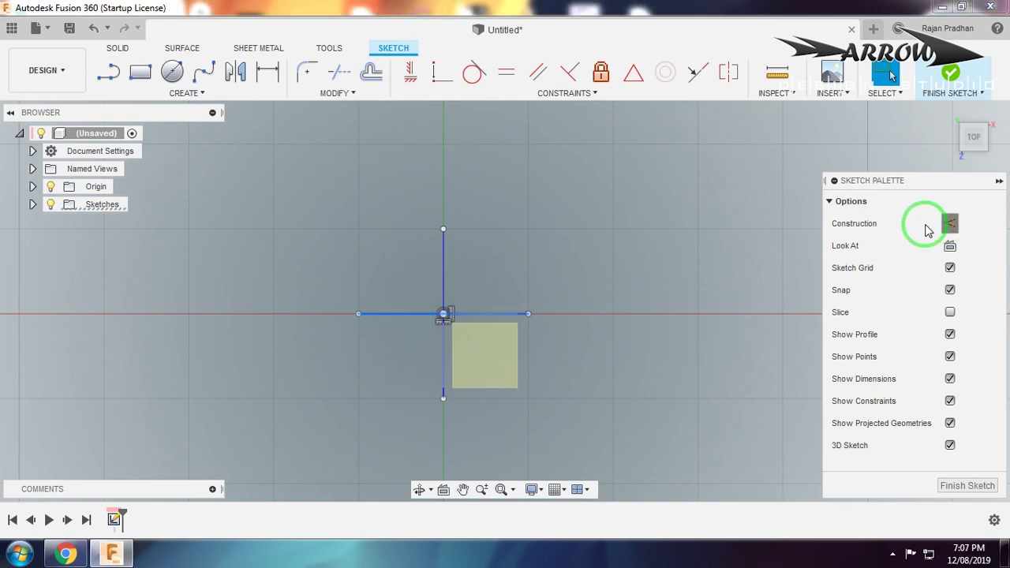
left_click(949, 224)
left_click(512, 300)
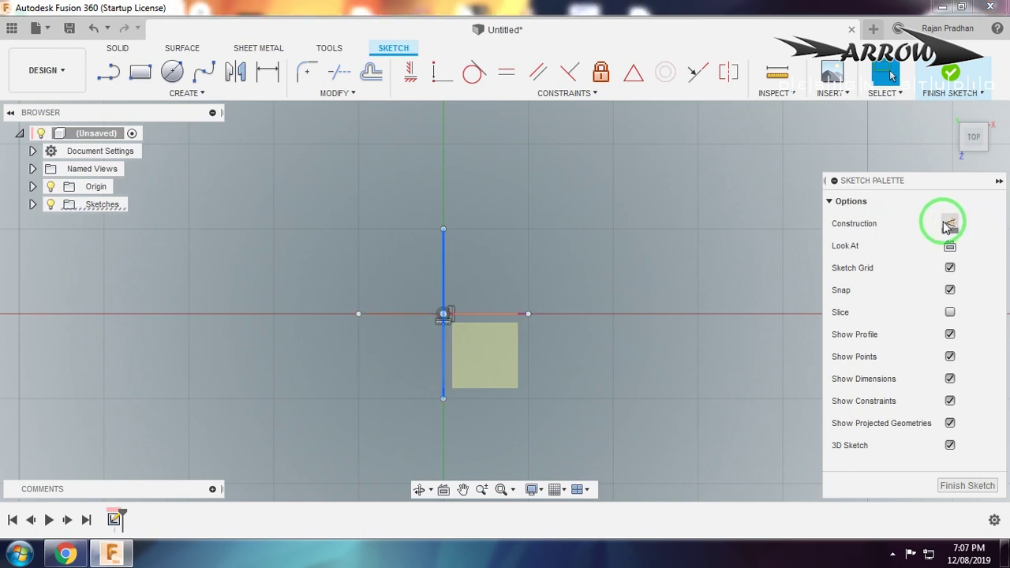
Sketch a rectangle about 34.3 by 28.9 mm enclosing the origin, using normal sketch lines.
scroll(502, 305, "down", 2)
scroll(503, 310, "up", 3)
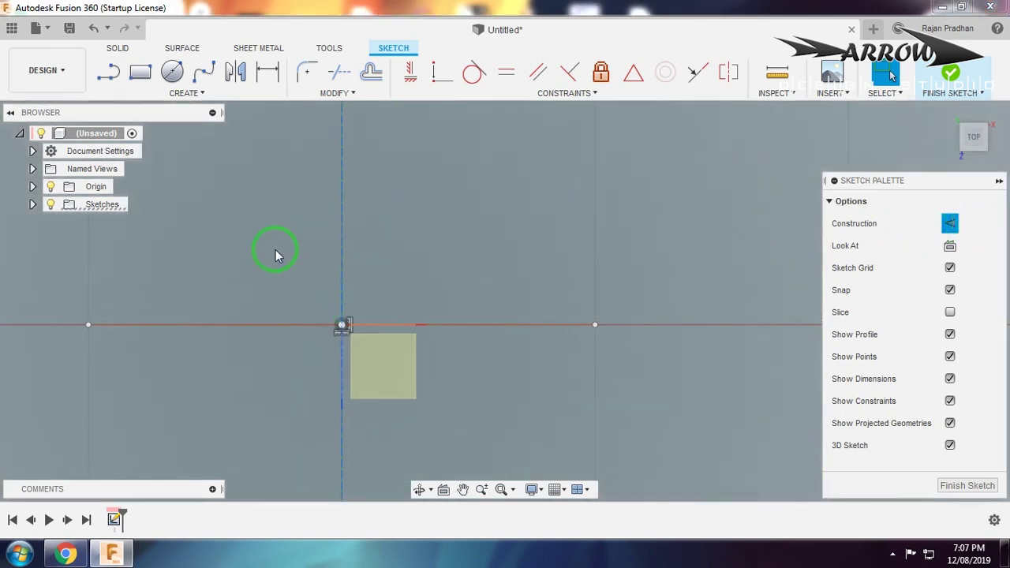
left_click(140, 71)
left_click(267, 255)
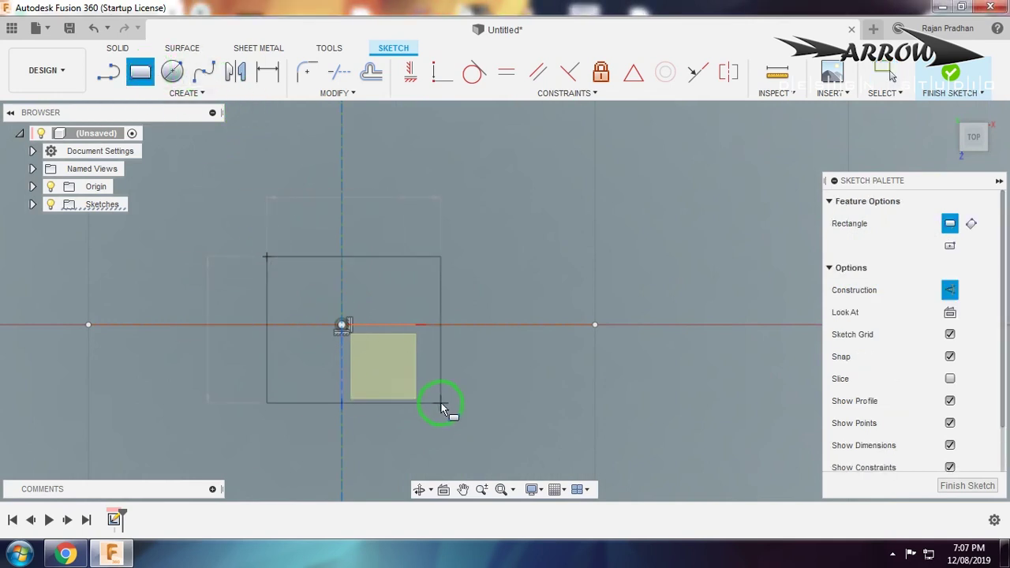
left_click(440, 403)
key("Escape")
Dimension the rectangle's width as 3.705 mm, consulting the elbow drawing open in the browser.
left_click(375, 257)
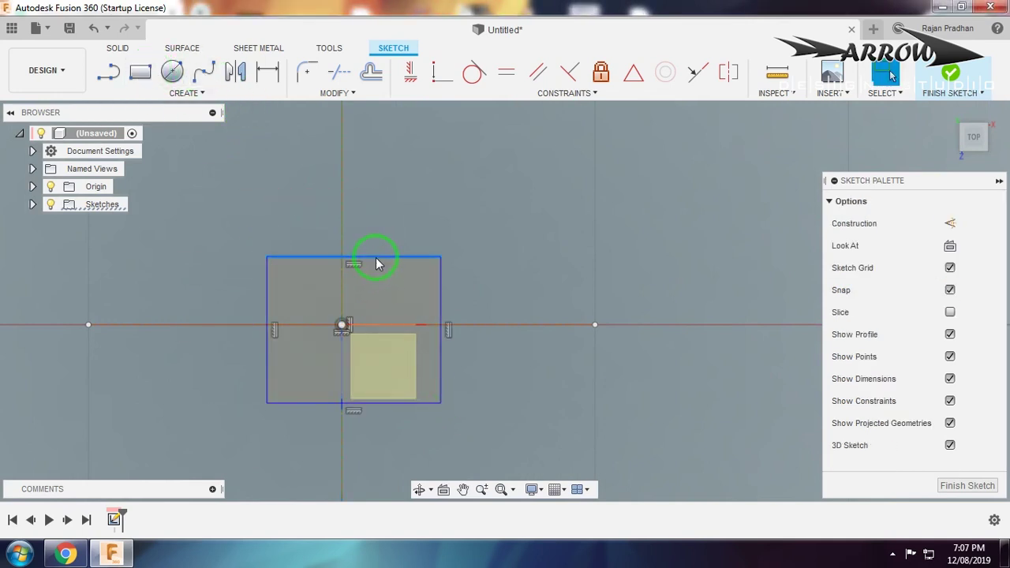
key("d")
left_click(392, 214)
key("alt+Tab")
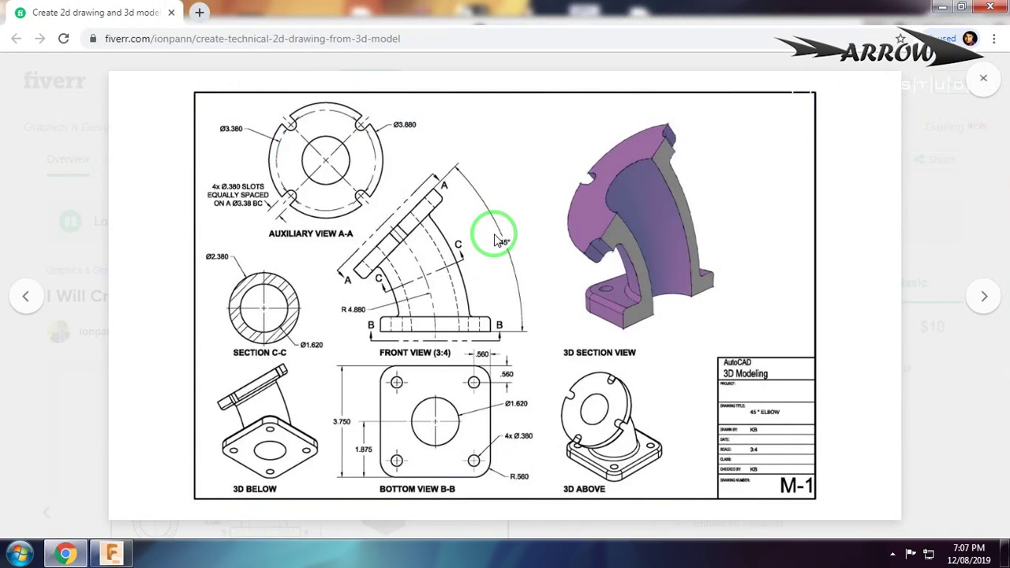
key("alt+Tab")
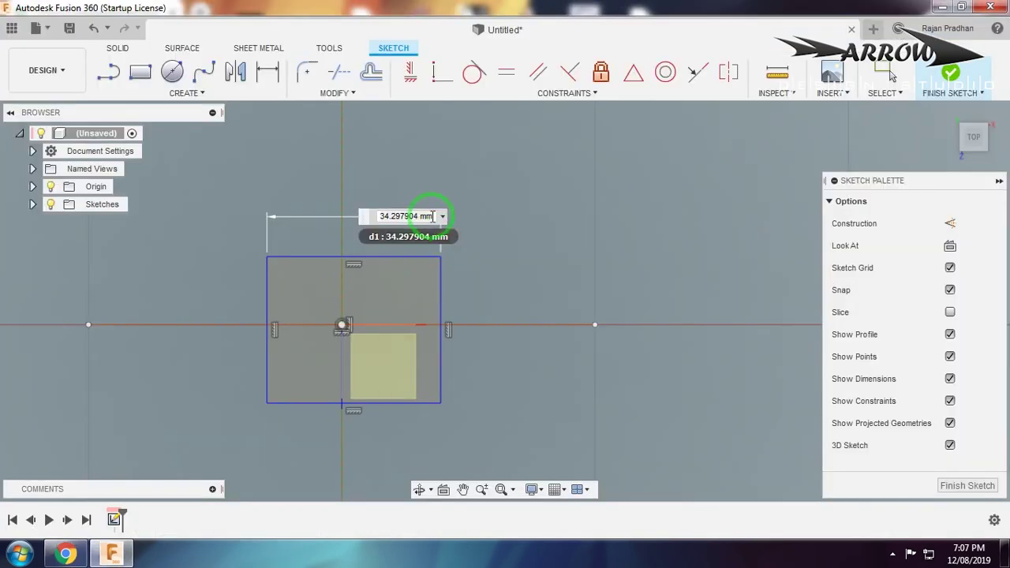
type("3.70")
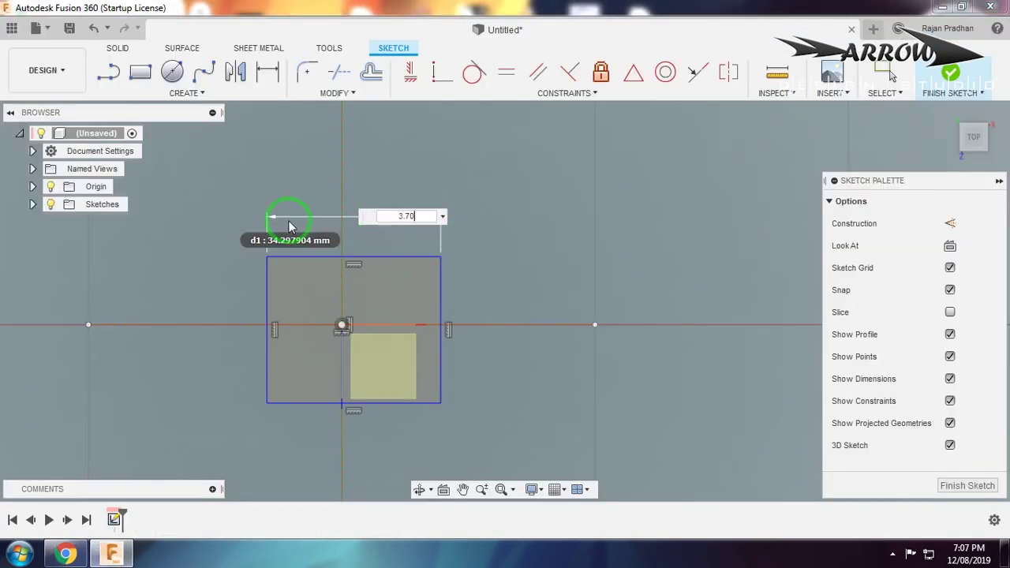
type("5")
key("Return")
Check the elbow drawing in the browser again and correct the rectangle's width to 3.75 mm.
key("alt+Tab")
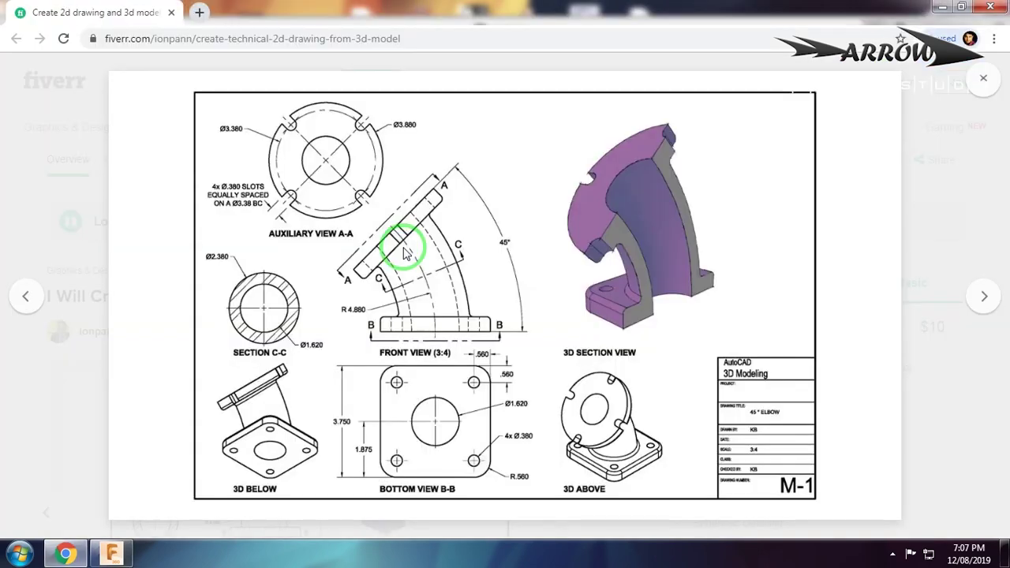
key("alt+Tab")
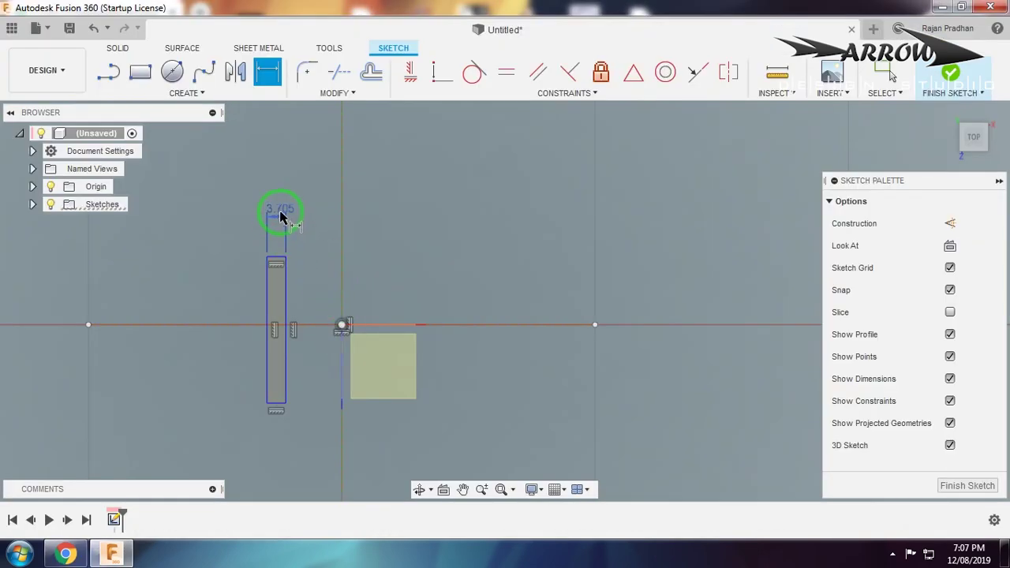
double_click(281, 217)
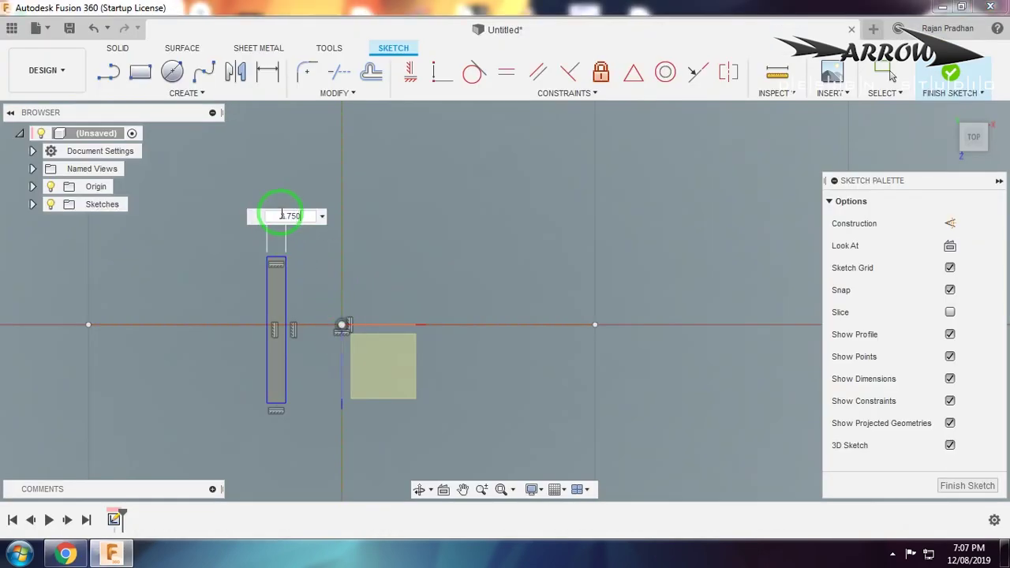
left_click(246, 282)
Dimension the rectangle's height as 3.75 mm.
left_click(269, 298)
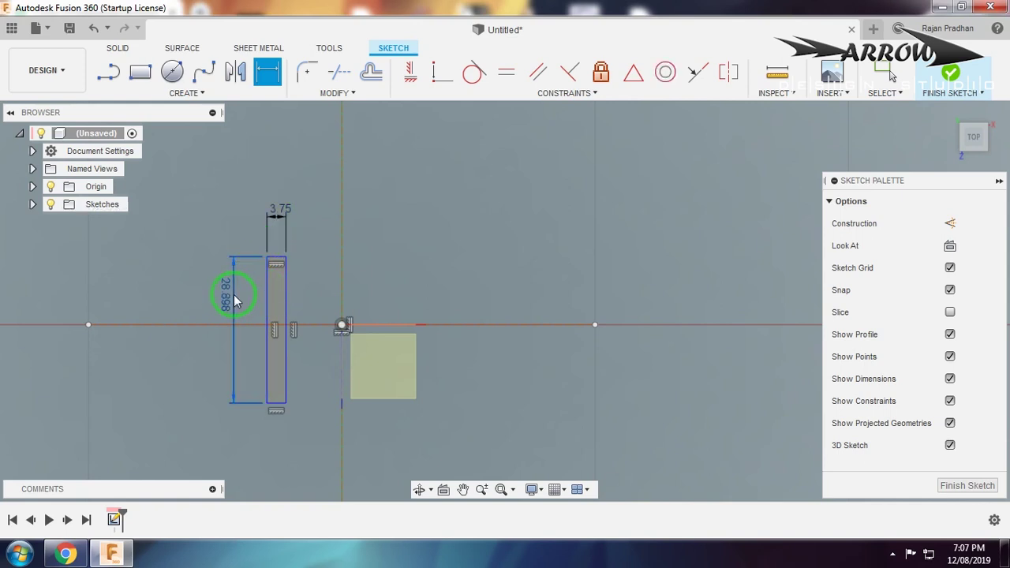
left_click(234, 296)
type("7")
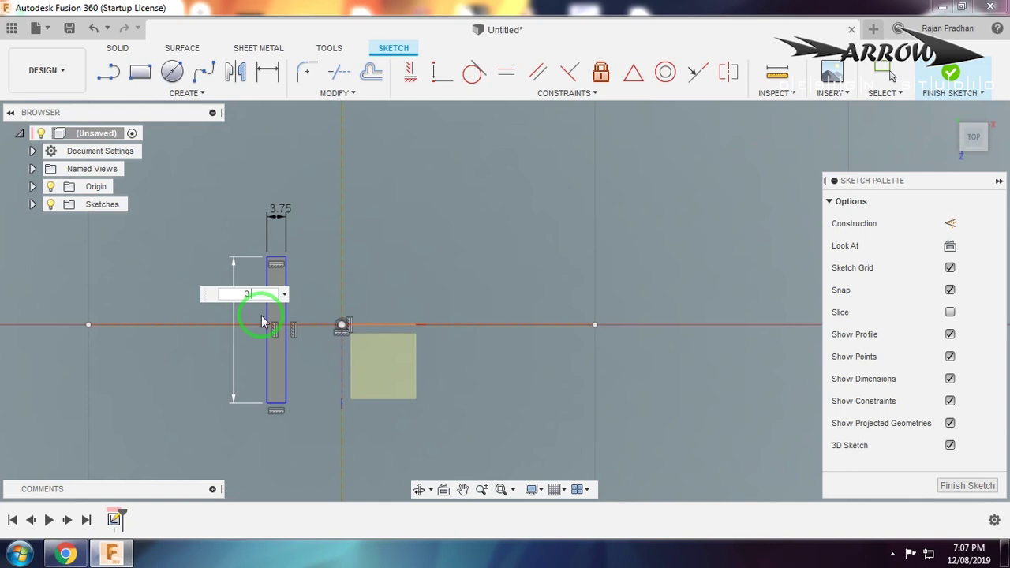
left_click(263, 322)
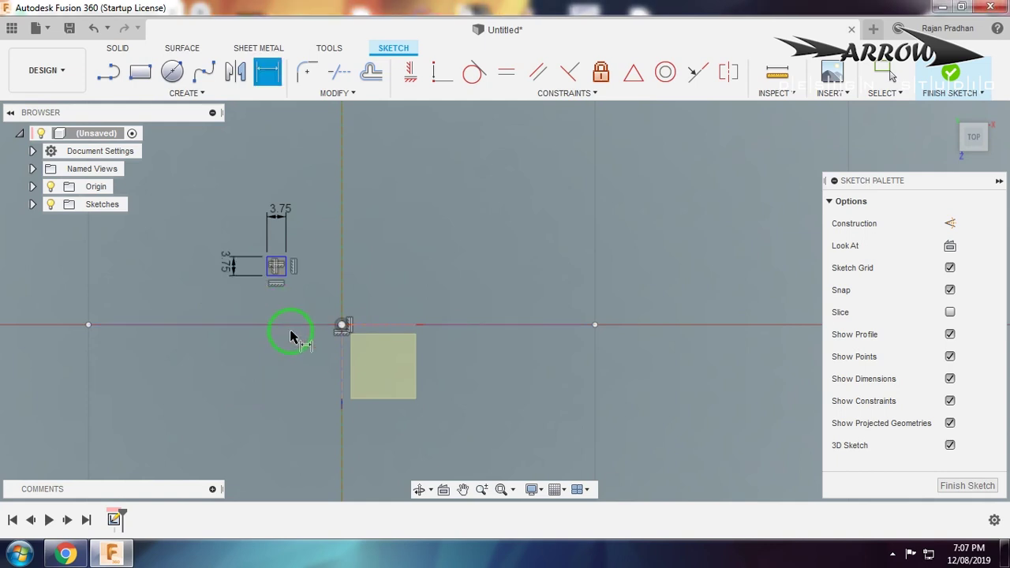
key("Escape")
Try to make the square's vertical sides symmetric about the vertical construction line, and undo the constraint.
scroll(288, 327, "up", 3)
left_click(728, 72)
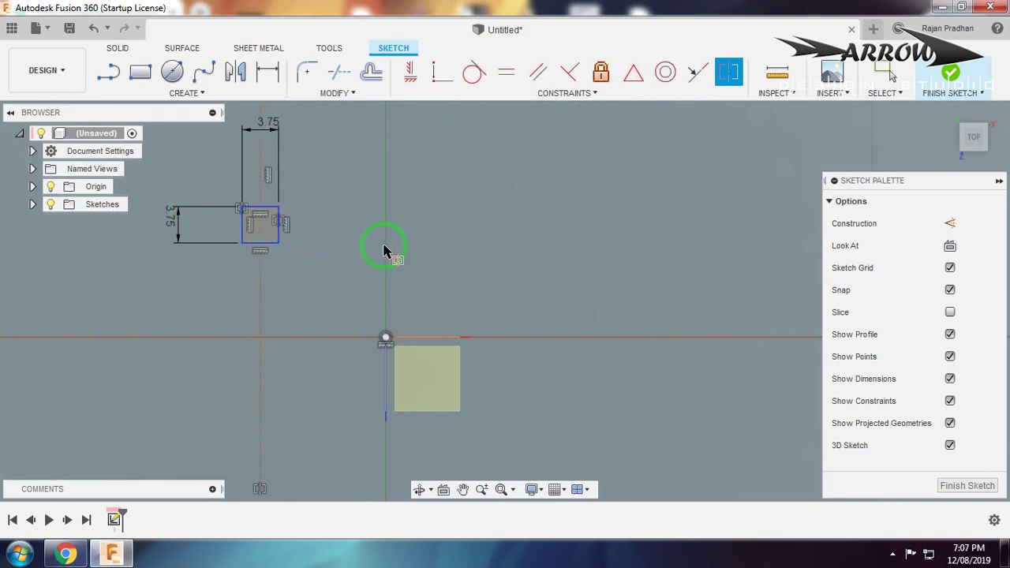
key("Escape")
key("ctrl+z")
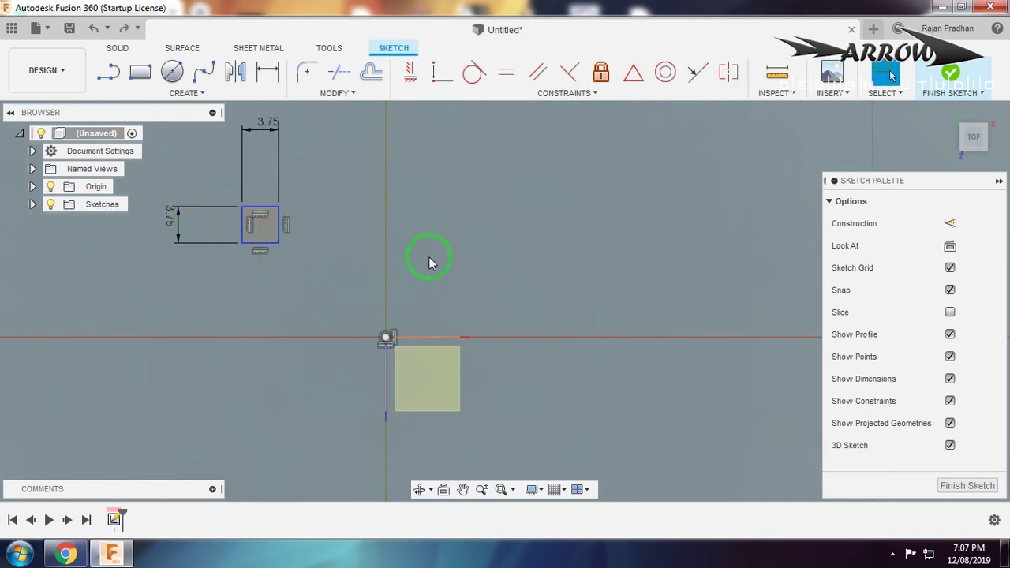
Fix the vertical and horizontal construction lines in place.
right_click(386, 269)
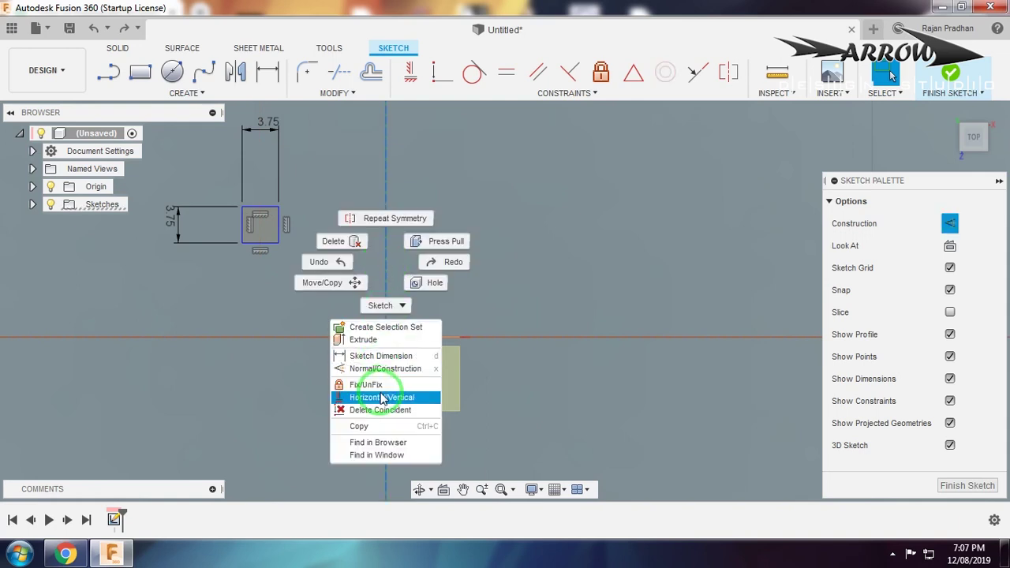
left_click(384, 384)
right_click(387, 293)
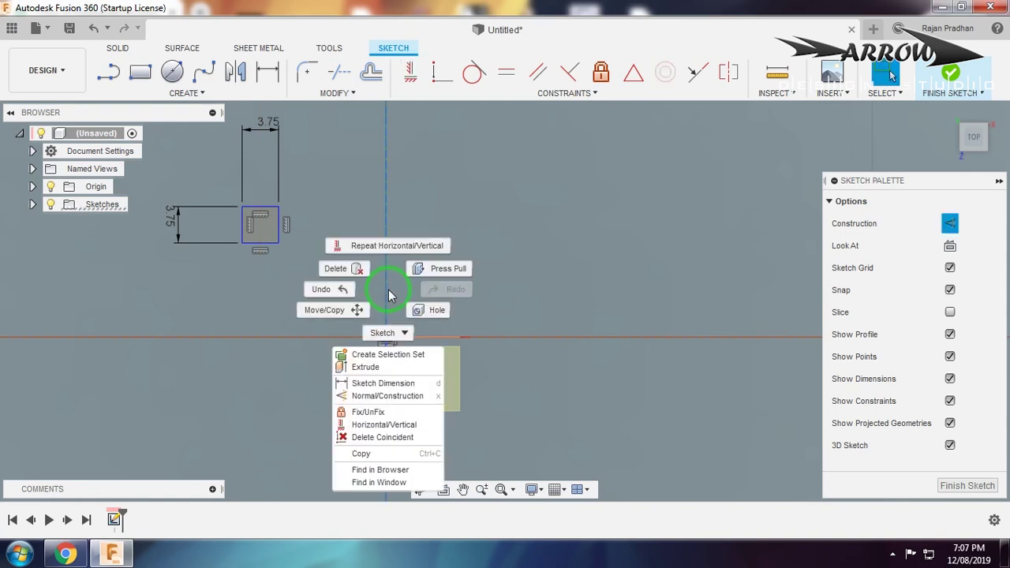
left_click(402, 413)
left_click(495, 339)
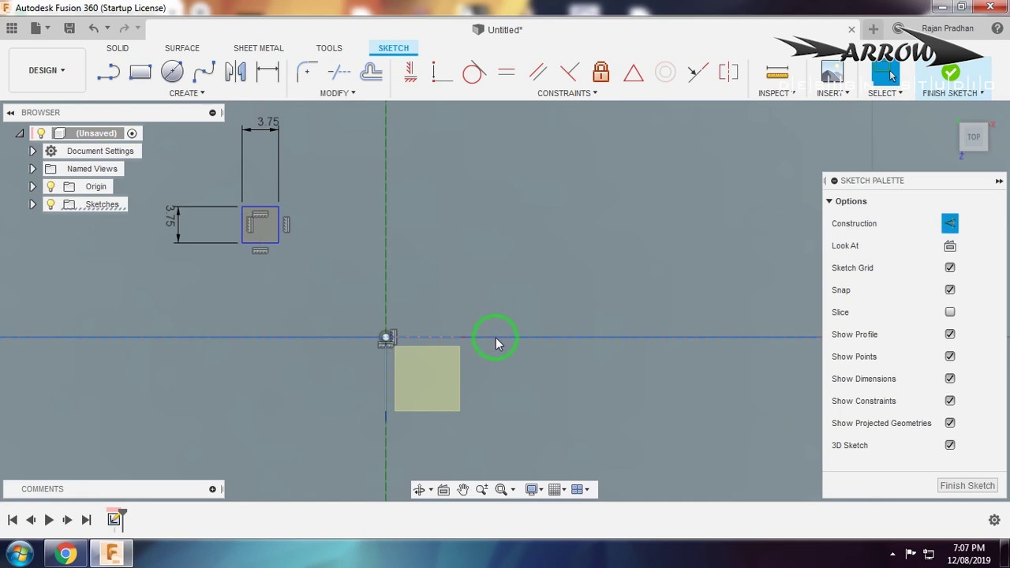
right_click(496, 338)
left_click(501, 203)
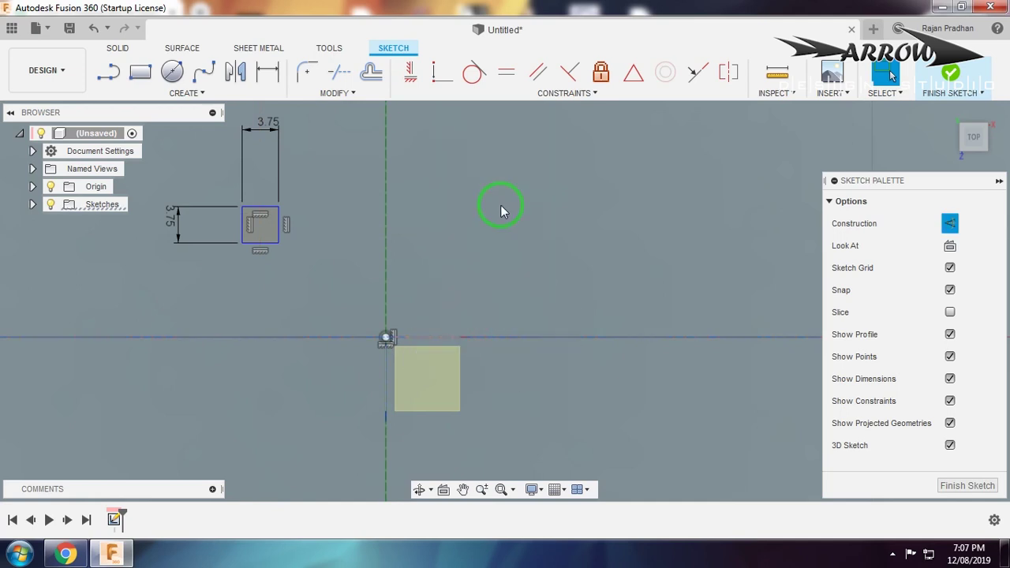
Centre the square on the origin by applying symmetry between its opposite sides about the vertical and horizontal construction lines.
scroll(419, 360, "up", 8)
scroll(419, 360, "down", 4)
mouse_move(418, 361)
middle_mouse_down()
mouse_move(273, 284)
mouse_move(541, 405)
mouse_move(264, 314)
mouse_move(749, 433)
middle_mouse_up()
scroll(208, 209, "down", 8)
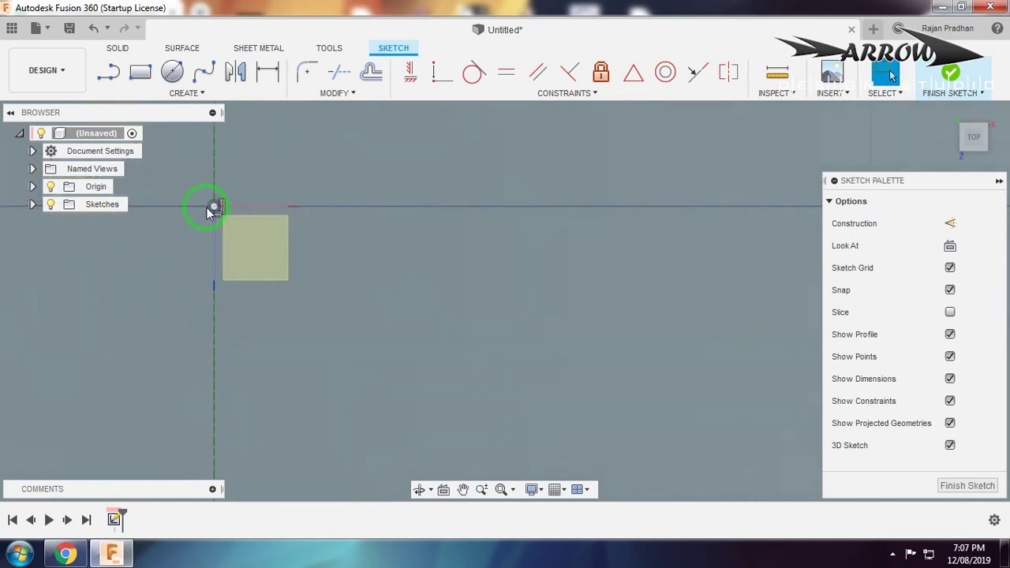
scroll(543, 344, "up", 5)
scroll(519, 352, "down", 6)
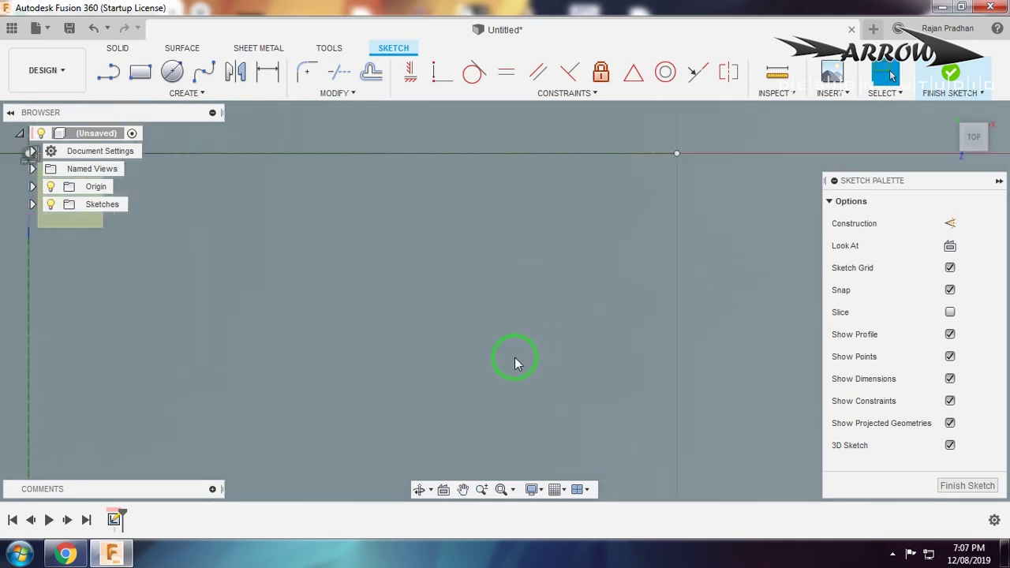
scroll(354, 292, "up", 5)
left_click(729, 73)
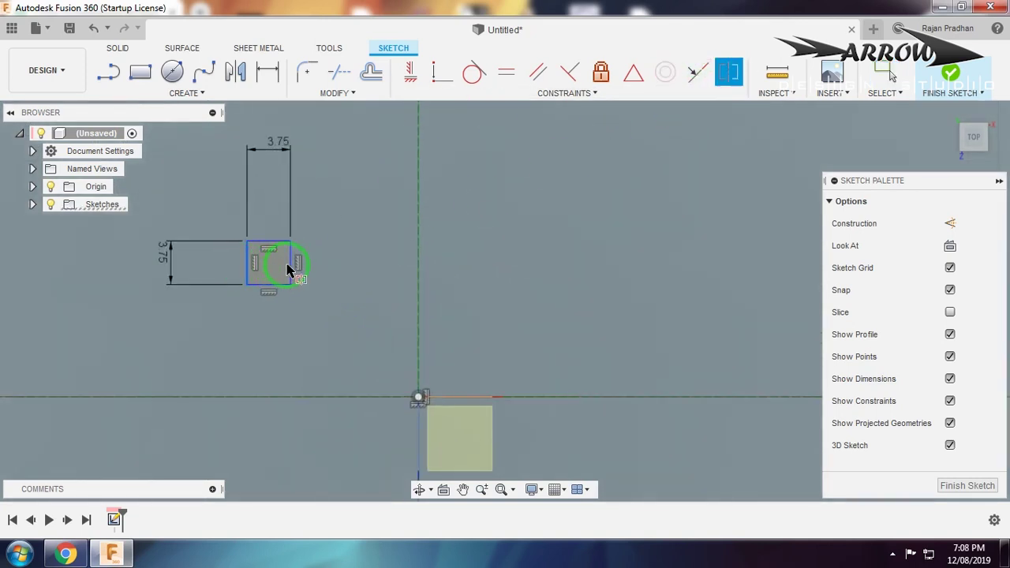
left_click(418, 282)
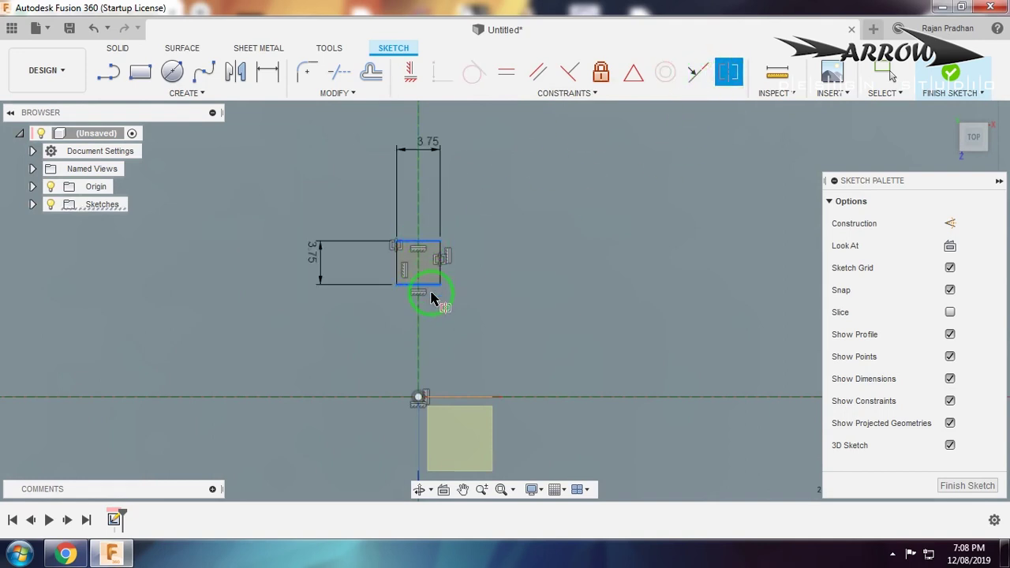
left_click(546, 401)
Check the corner radius in the elbow drawing and fillet all four corners of the square at 0.56 mm.
scroll(439, 404, "up", 8)
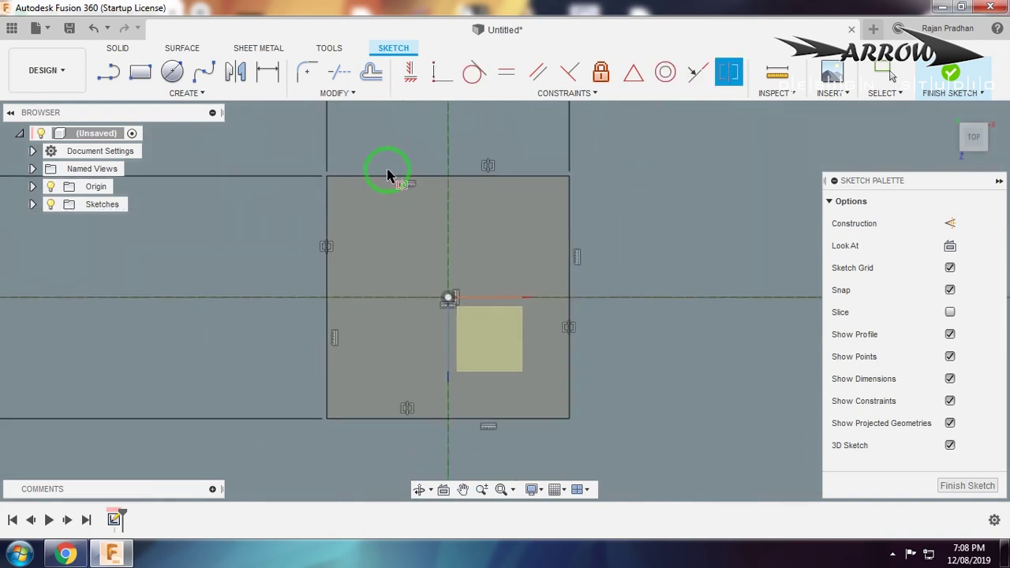
left_click(66, 552)
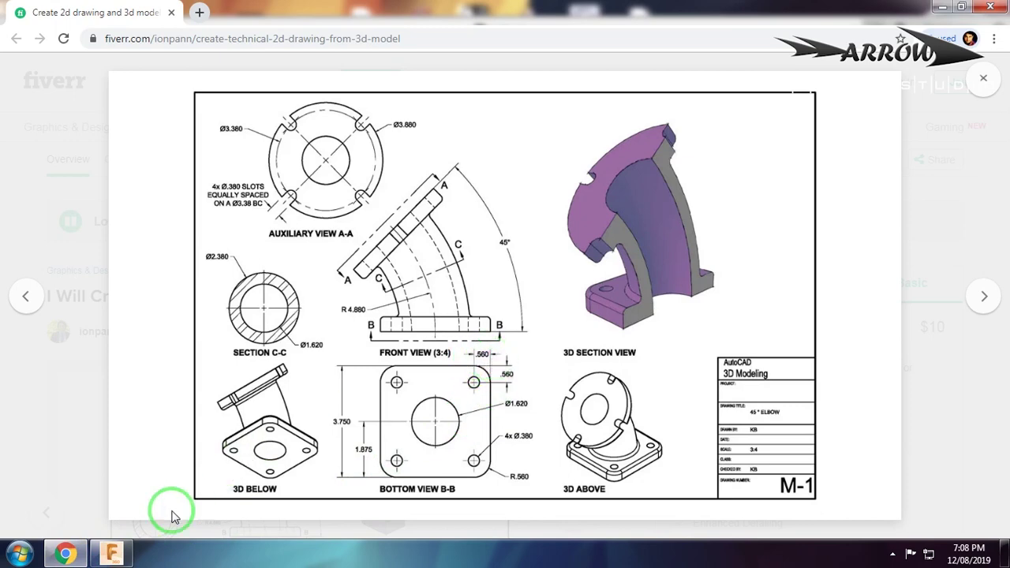
left_click(113, 554)
mouse_move(619, 274)
middle_mouse_down()
mouse_move(579, 287)
mouse_move(577, 298)
middle_mouse_up()
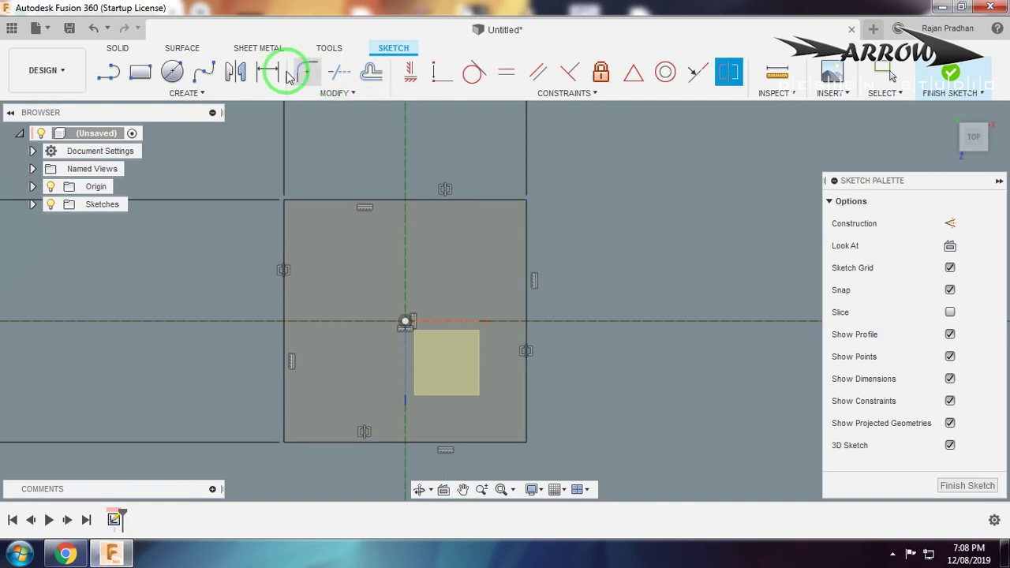
left_click(307, 72)
left_click(282, 203)
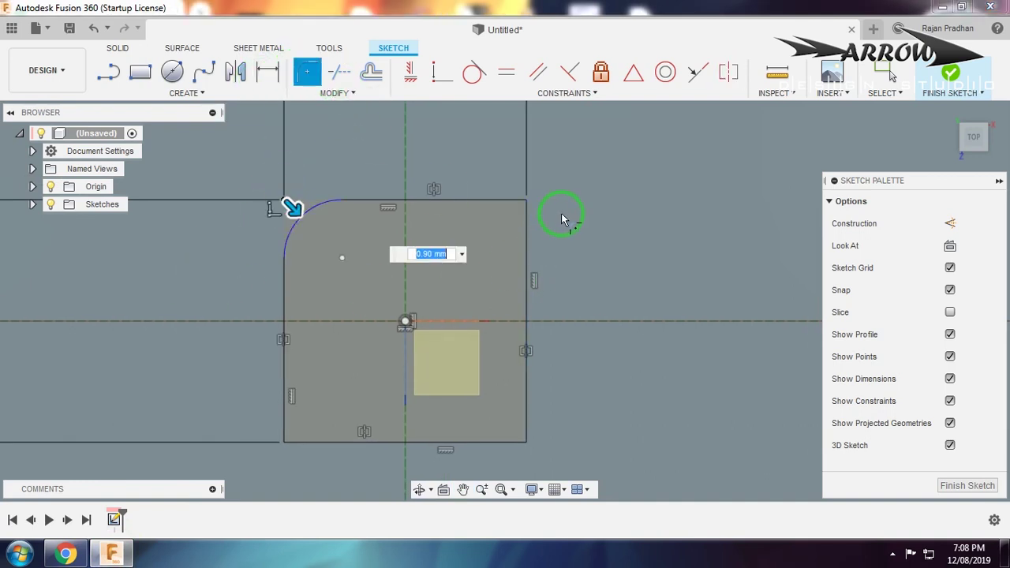
left_click(525, 204)
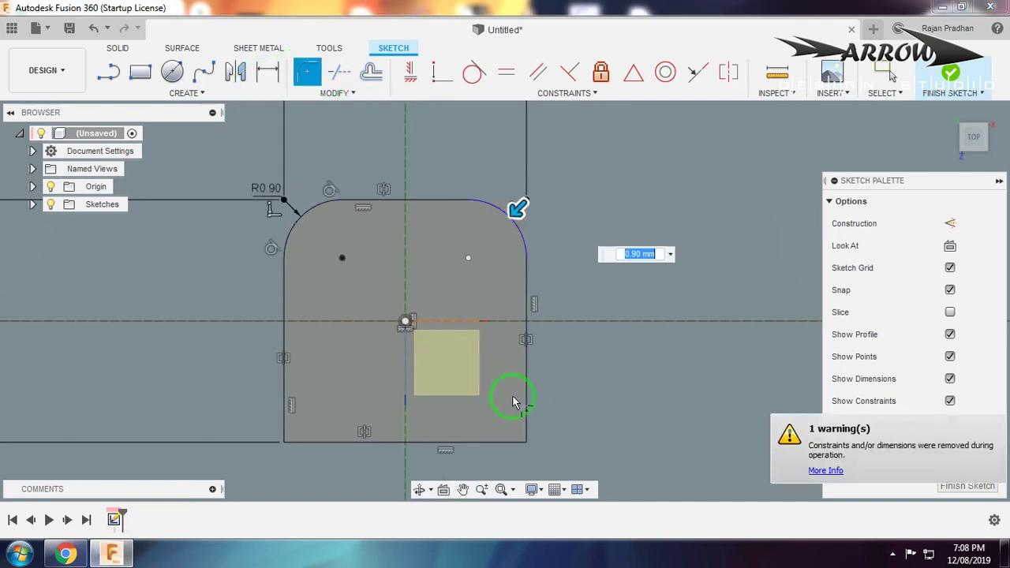
left_click(525, 437)
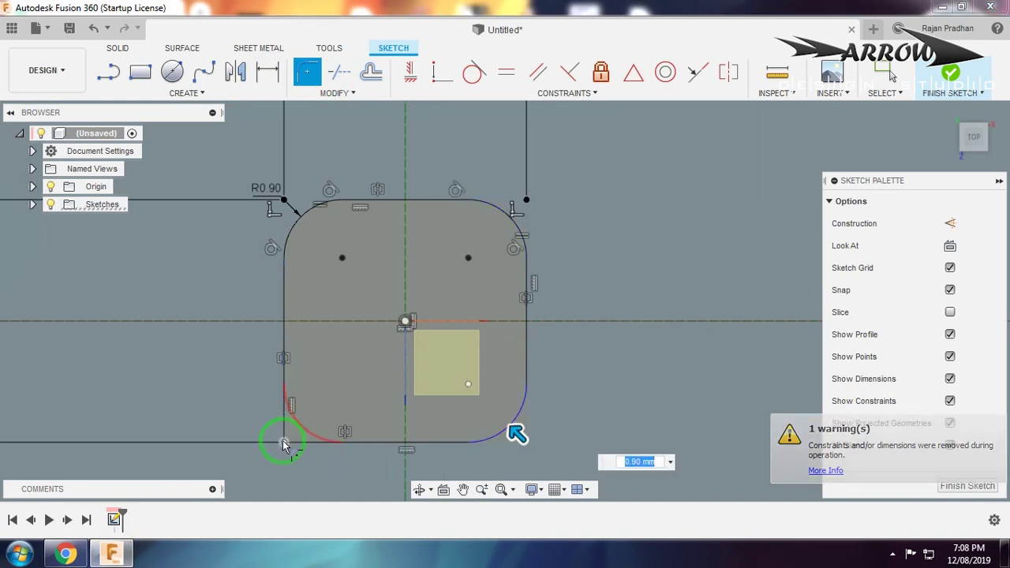
left_click(284, 439)
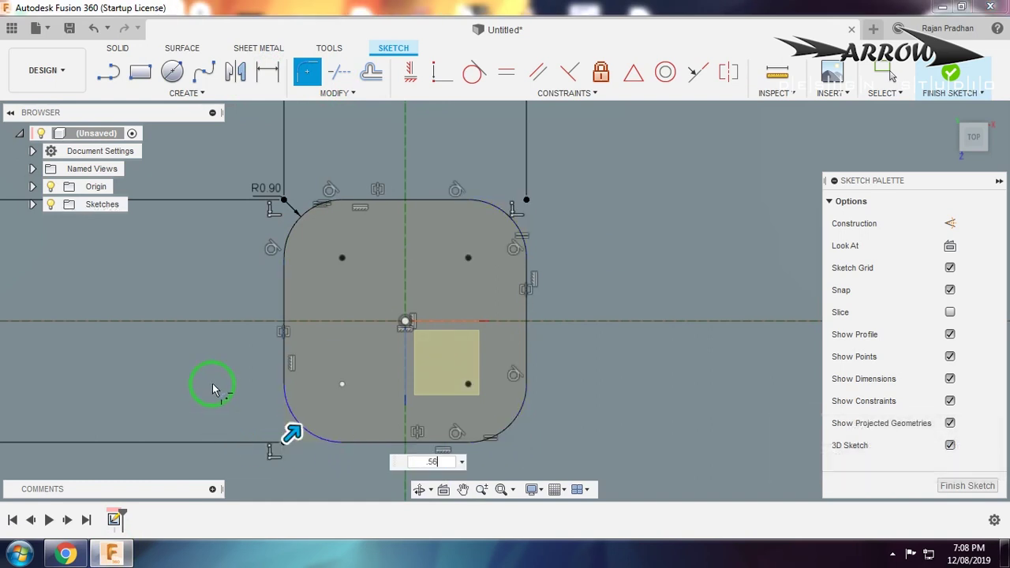
key("Return")
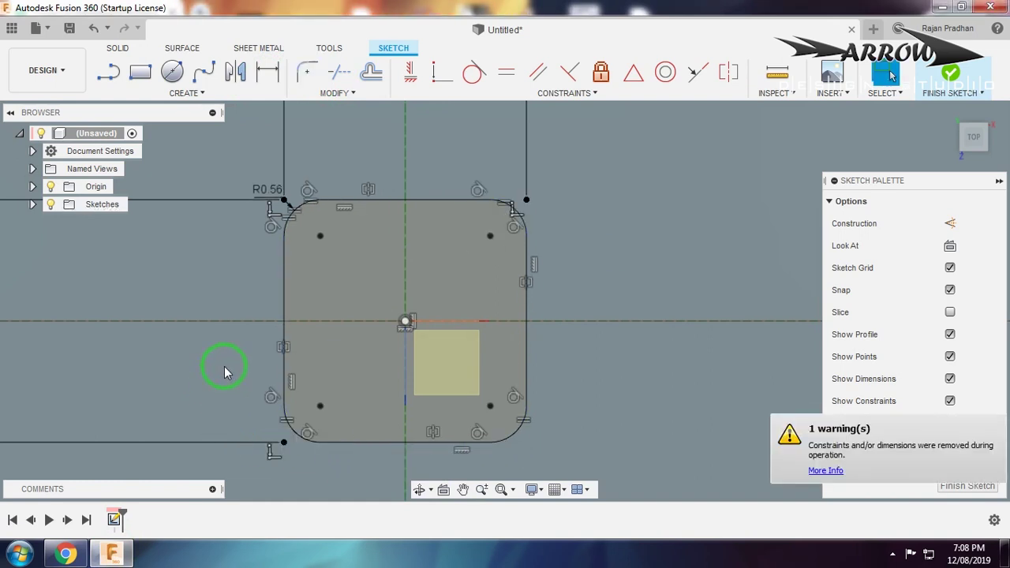
Draw a 0.38 mm diameter circle centred on the square's upper-left corner fillet centre.
key("c")
left_click(330, 246)
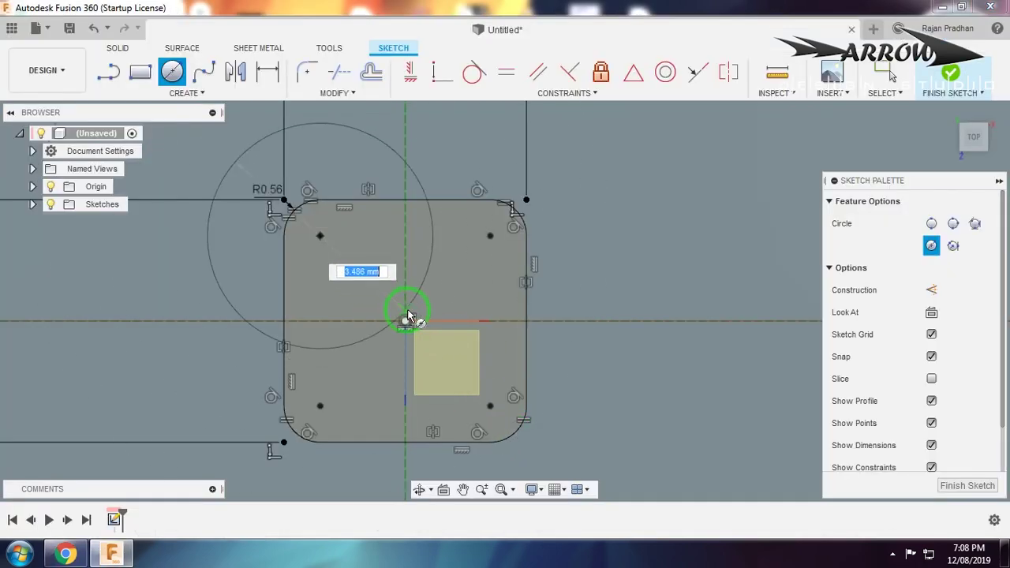
key("Escape")
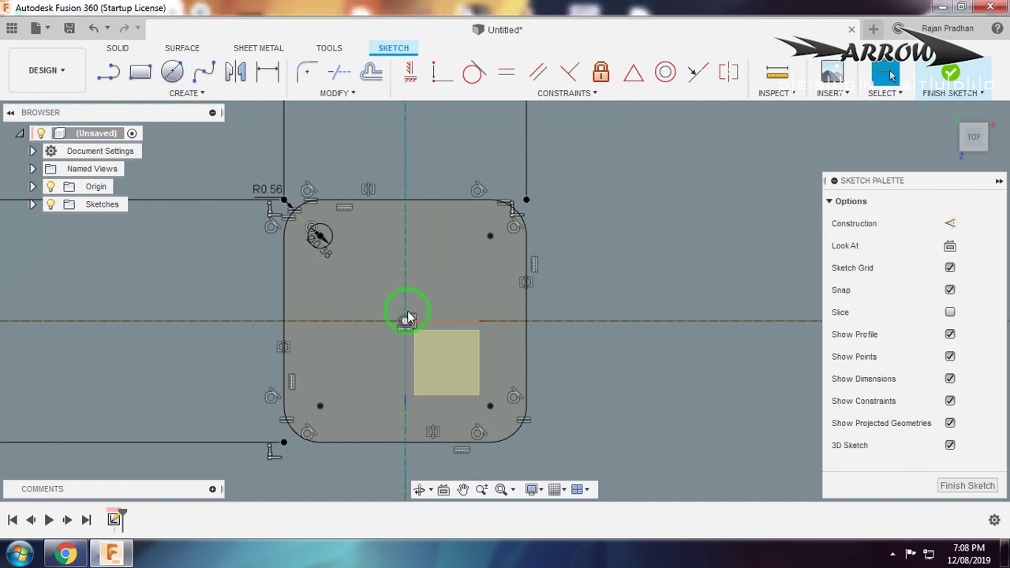
Draw circles centred on the fillet centres of the square's three remaining corners.
scroll(403, 180, "up", 1)
key("c")
left_click(499, 239)
left_click(497, 260)
left_click(499, 428)
left_click(478, 413)
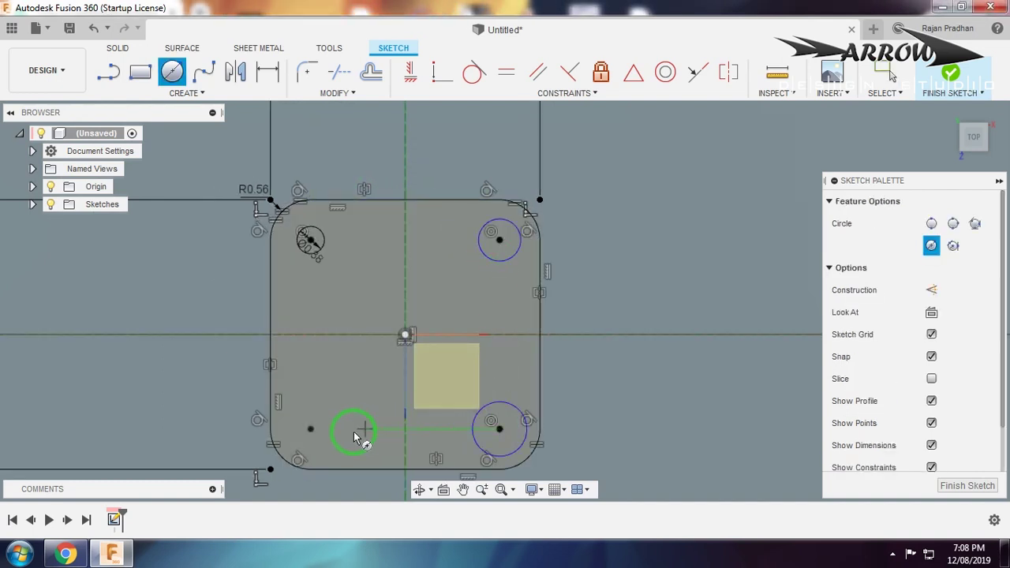
left_click(310, 428)
left_click(327, 445)
key("Escape")
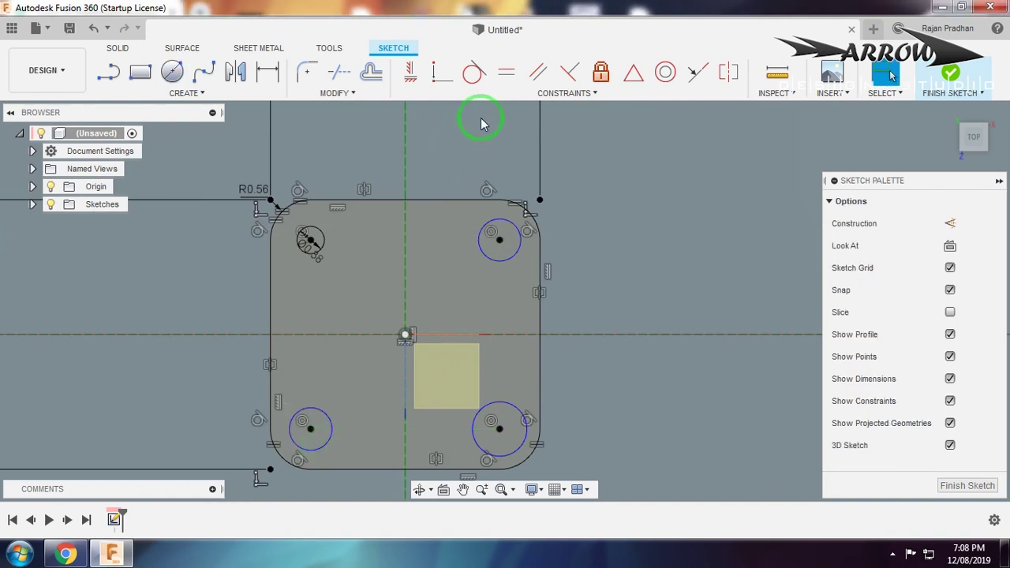
Apply equal constraints so the three new corner circles match the 0.38 mm diameter circle.
left_click(507, 74)
left_click(320, 249)
left_click(479, 242)
left_click(505, 71)
left_click(313, 251)
left_click(464, 378)
left_click(325, 423)
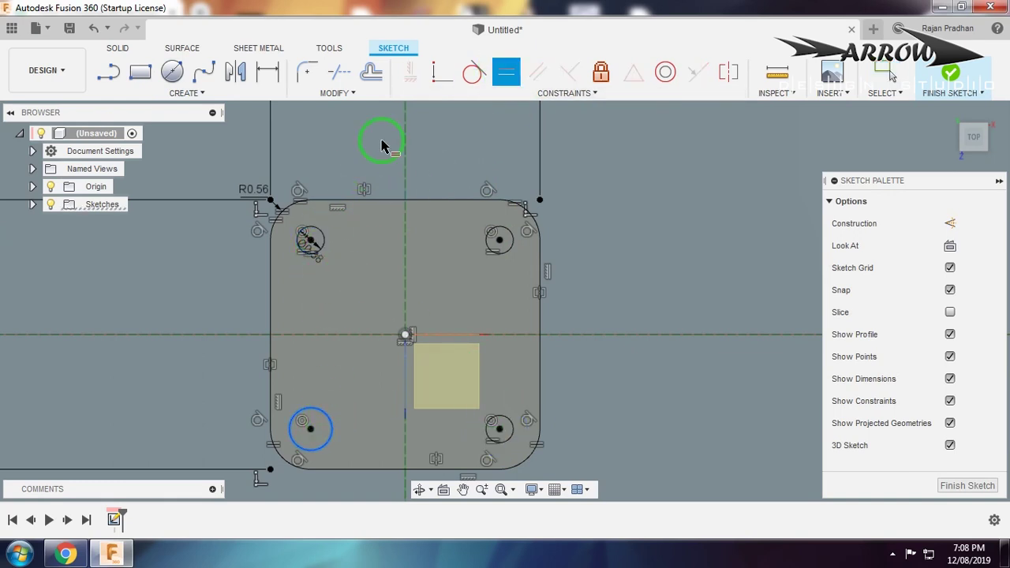
left_click(376, 181)
left_click(310, 388)
left_click(320, 416)
left_click(395, 372)
Draw a circle at the origin with the 1.62 mm bore diameter given in the elbow drawing.
key("c")
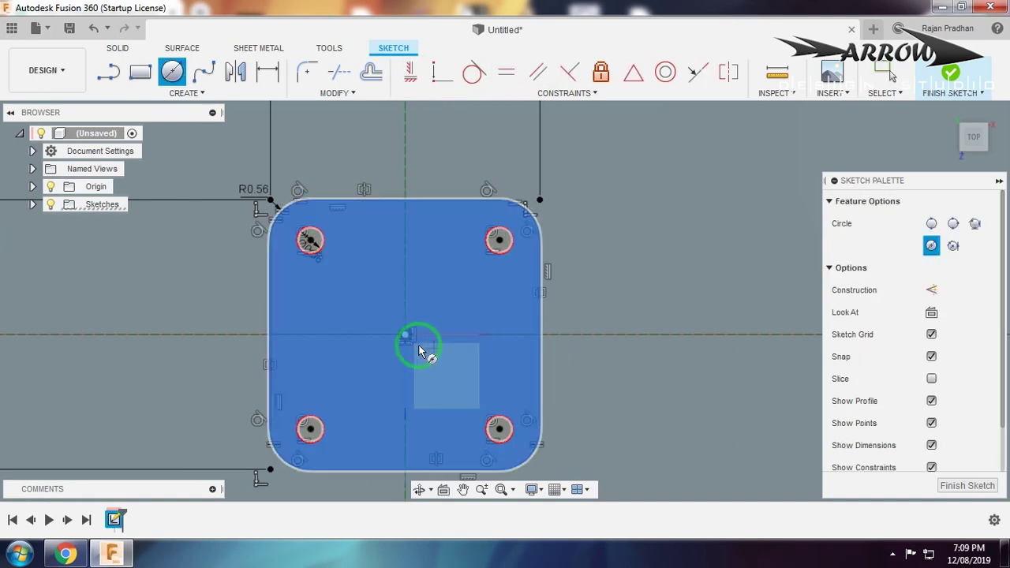
left_click(404, 338)
key("alt+Tab")
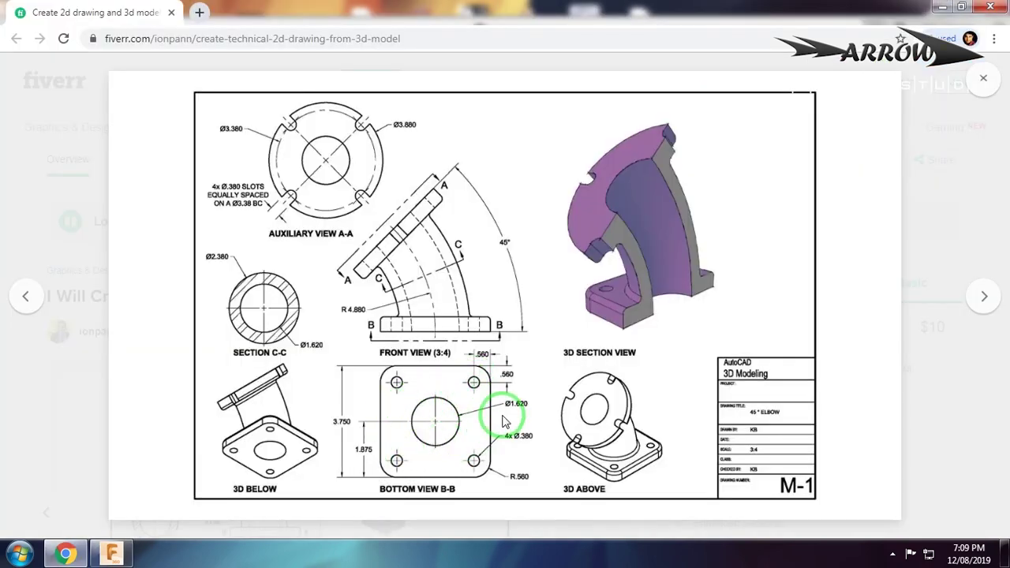
key("alt+Tab")
type("1")
key("Return")
key("alt+Tab")
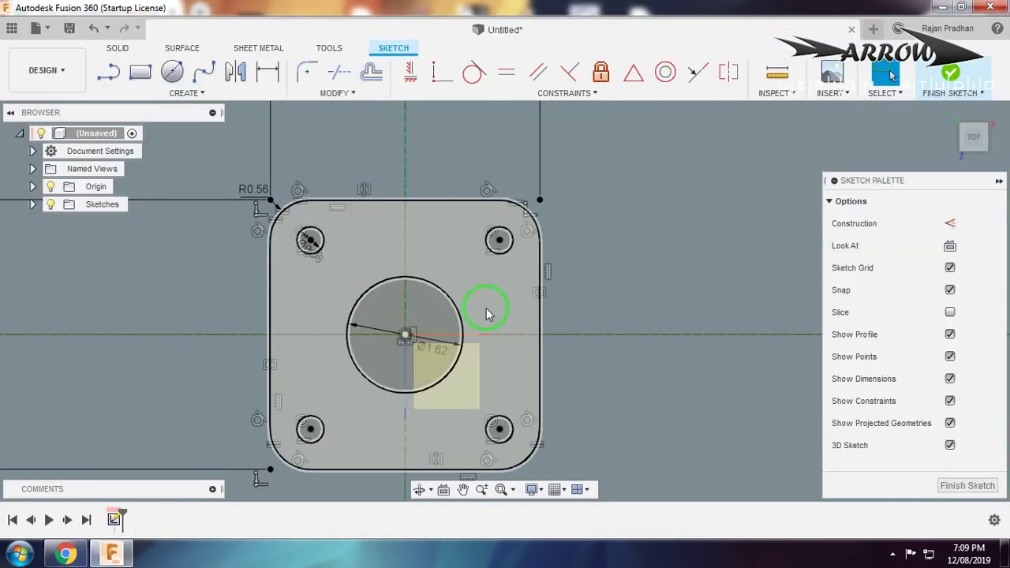
Extrude the flange profile, excluding the bore and bolt holes, 0.5 mm upward as a new body.
left_click(526, 377)
key("e")
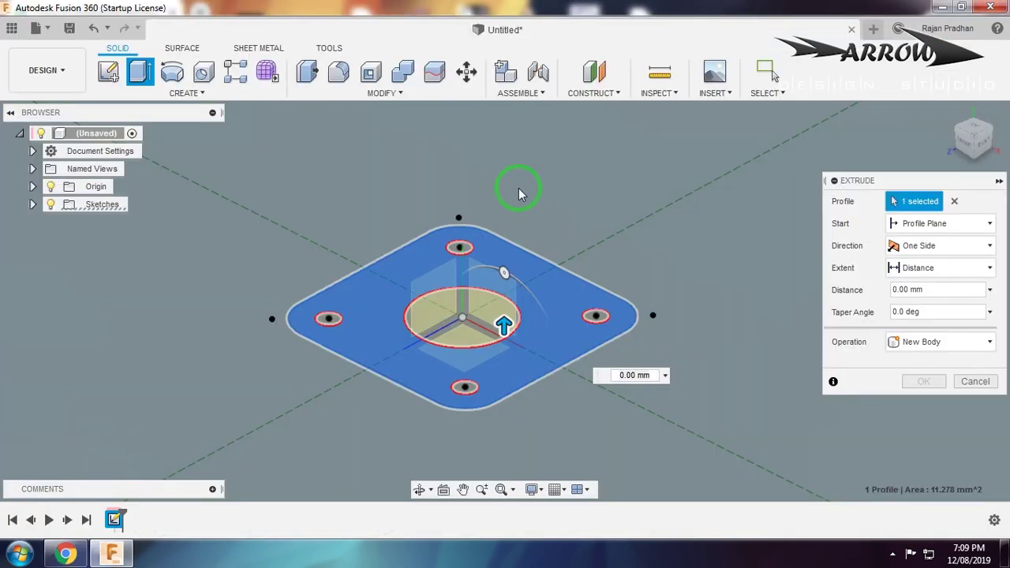
left_click(631, 375)
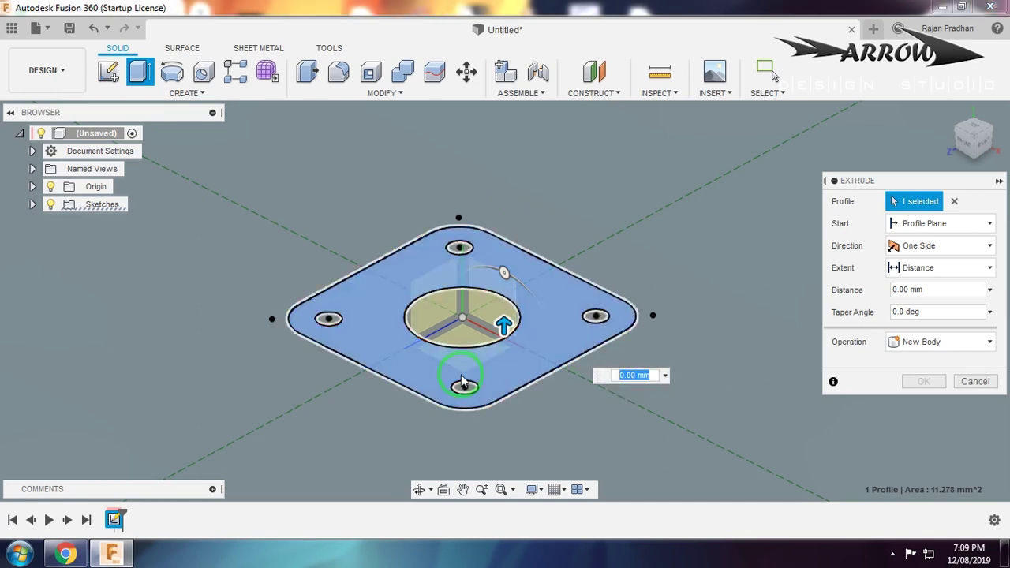
type(".5")
key("Return")
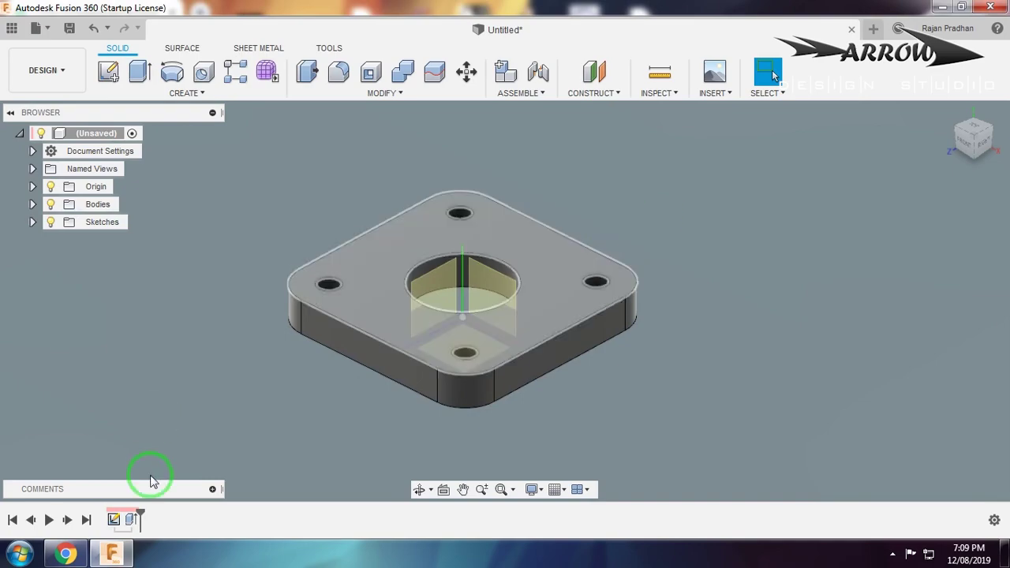
Consult the elbow's reference drawing in the browser.
left_click(84, 554)
left_click(84, 554)
left_click(71, 553)
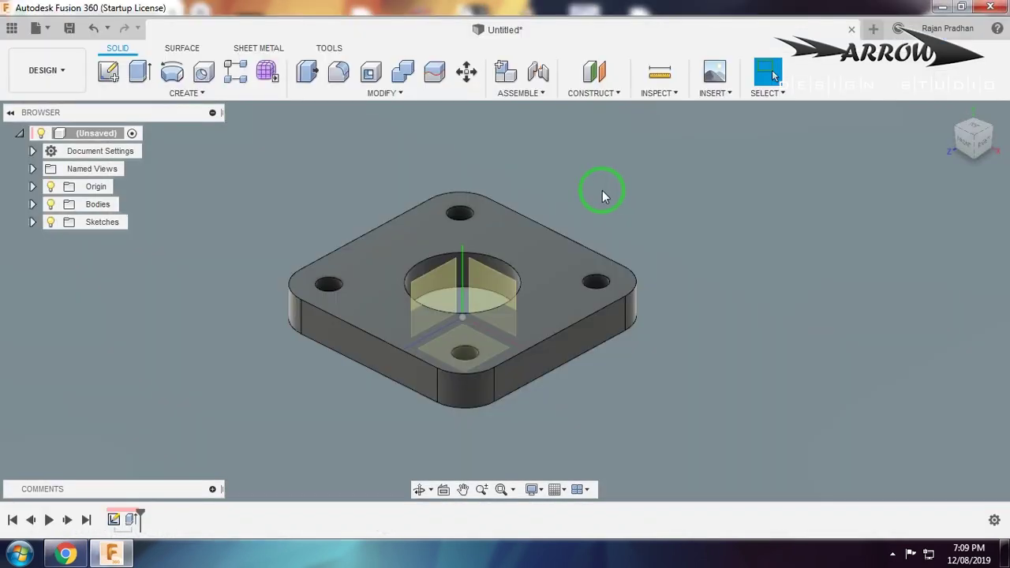
left_click(564, 271)
left_click(108, 71)
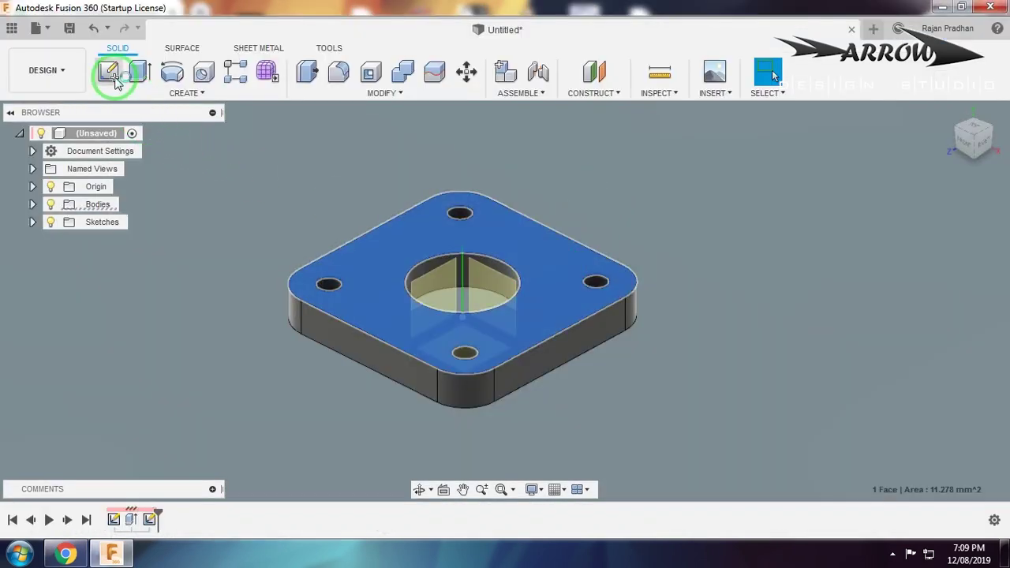
middle_click_drag(354, 310, 277, 320)
left_click(949, 75)
left_click(949, 110)
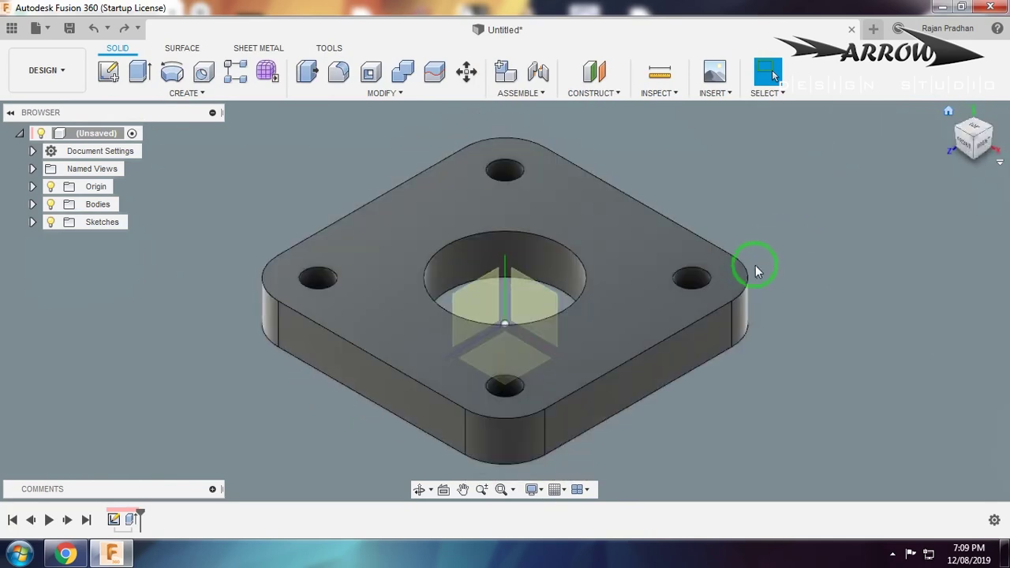
Start a sketch on the vertical front plane and project the flange's top edge into it.
left_click(109, 72)
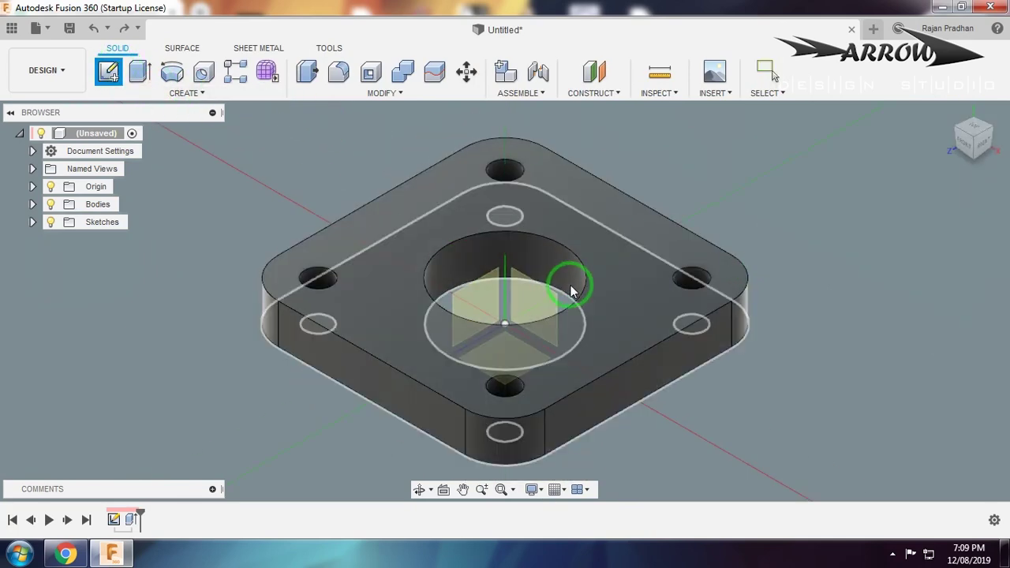
left_click(531, 292)
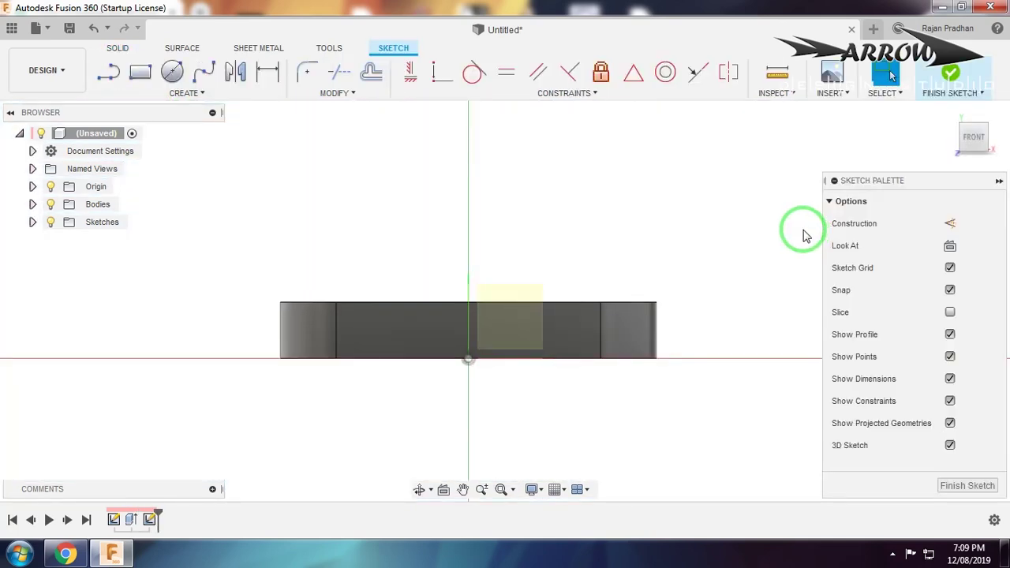
key("p")
left_click(579, 303)
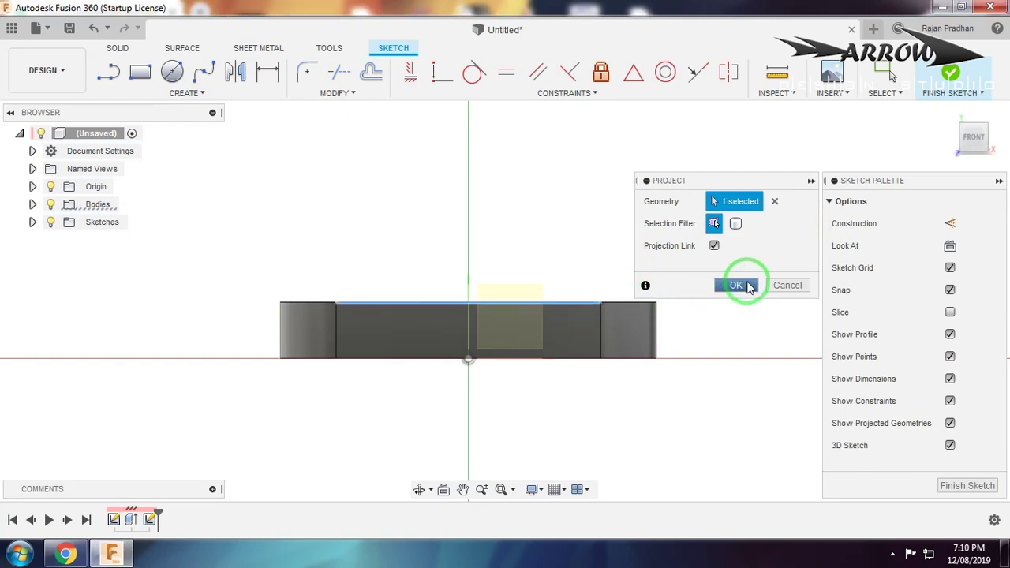
left_click(737, 285)
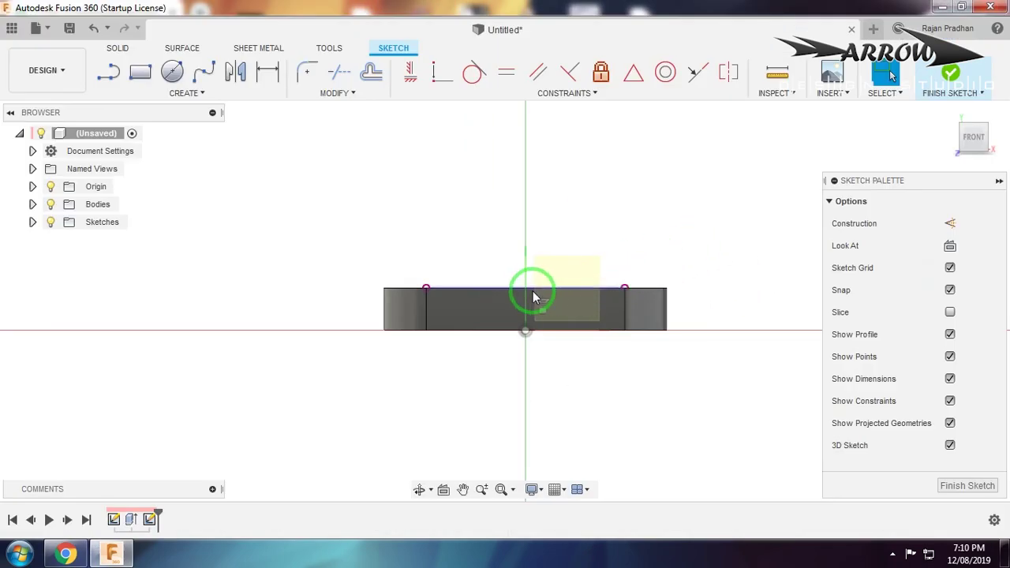
Draw a horizontal construction line about 4.4 mm long from the midpoint of the projected top edge, extending beyond the flange's left side.
key("l")
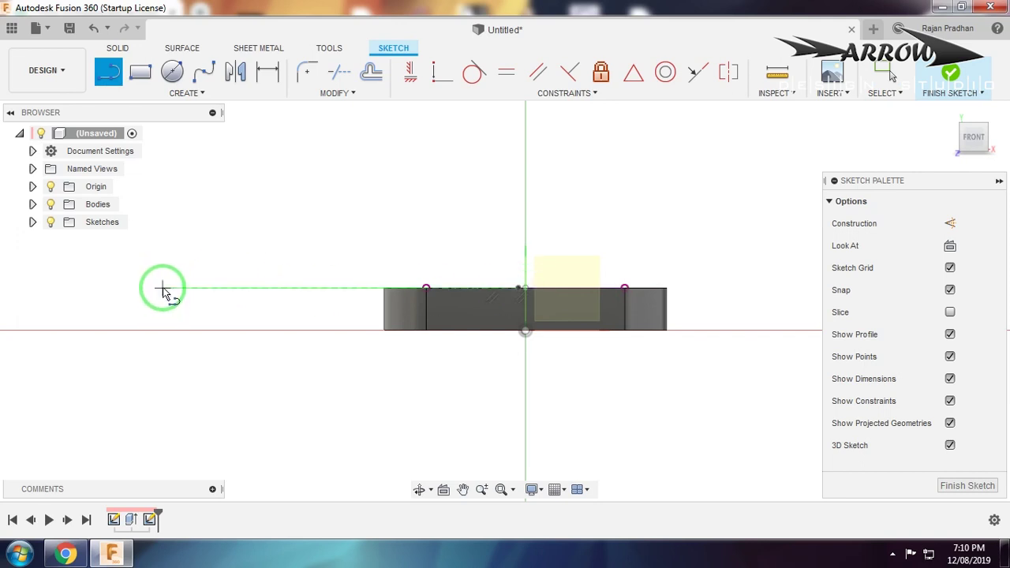
key("Escape")
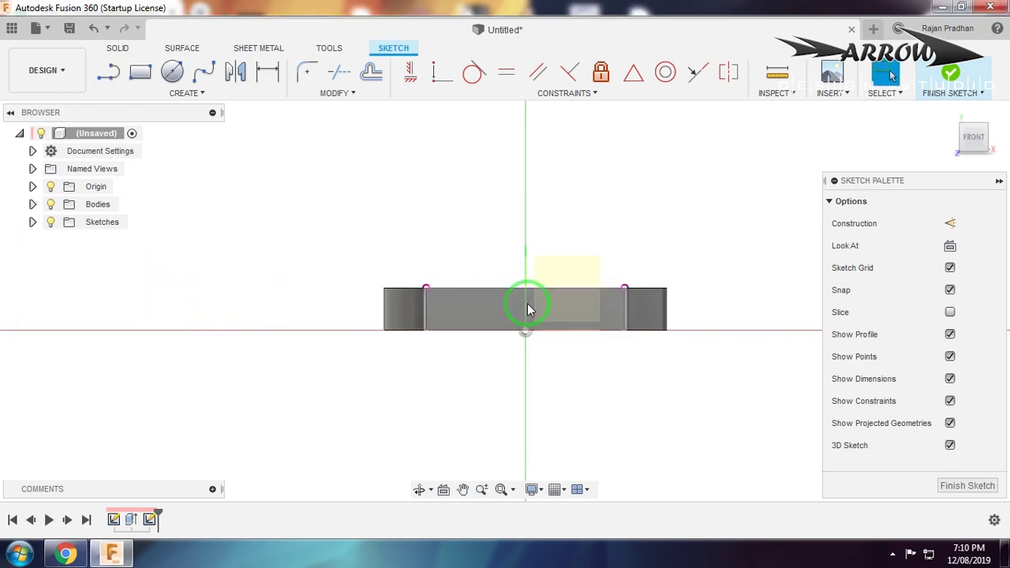
key("l")
left_click(524, 288)
left_click(193, 288)
key("Escape")
left_click(218, 290)
left_click(950, 223)
left_click(704, 170)
Dimension the horizontal construction line's length at 4.88 mm.
left_click(355, 289)
key("d")
left_click(397, 252)
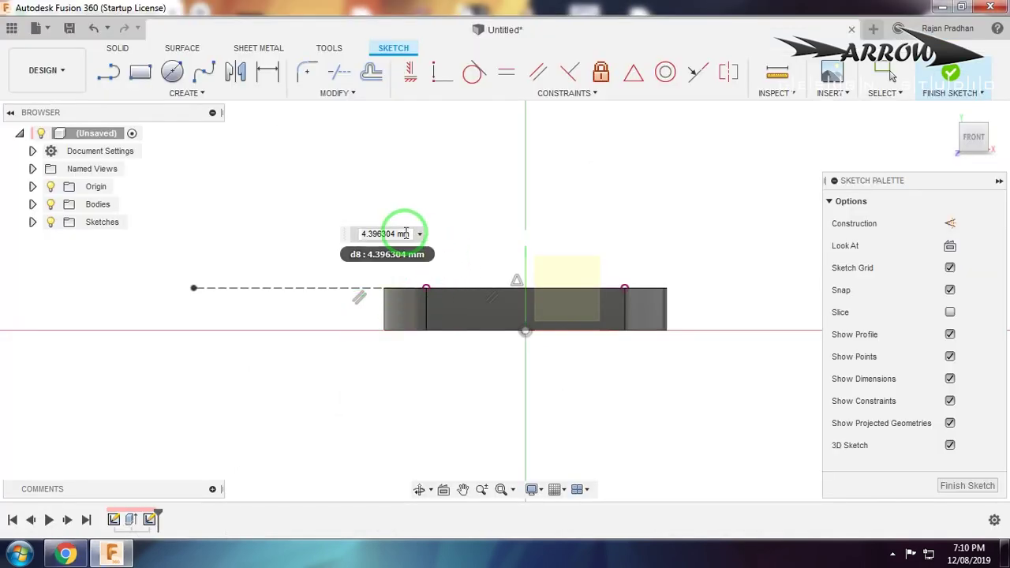
left_click(399, 235)
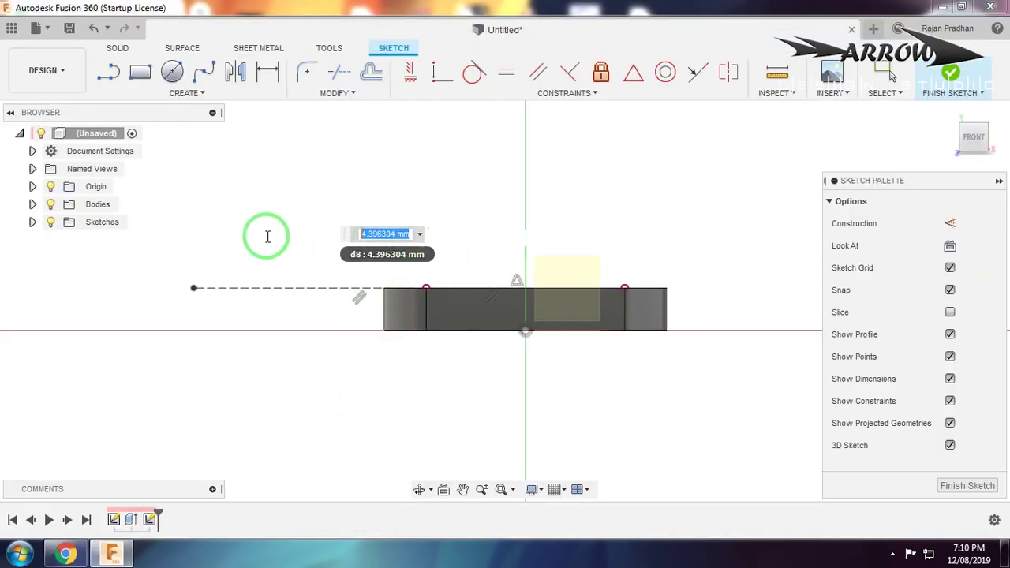
type("4.")
key("Return")
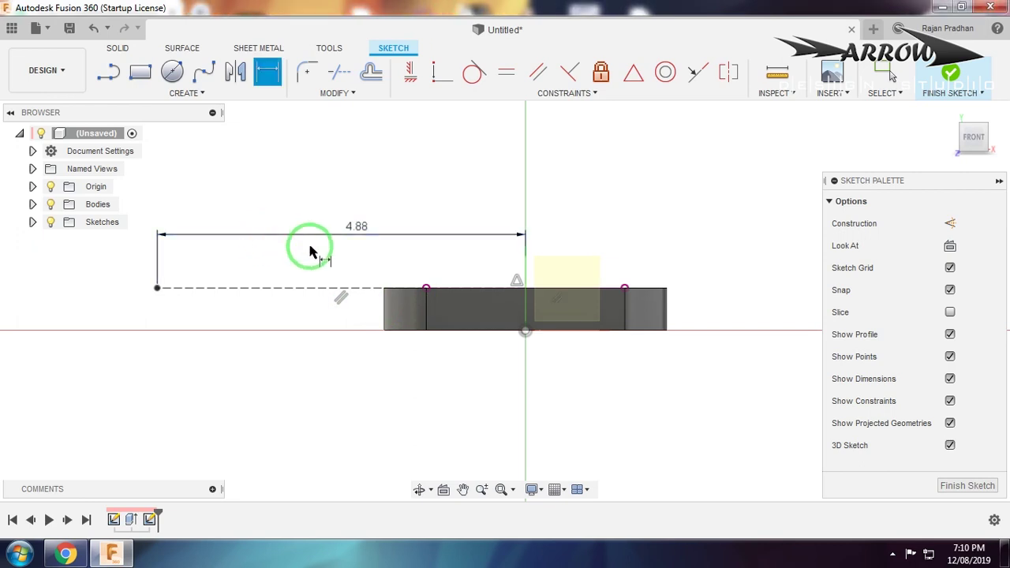
Draw a circle centred on the construction line's outer end and passing through the midpoint of the flange's top edge.
scroll(531, 292, "down", 1)
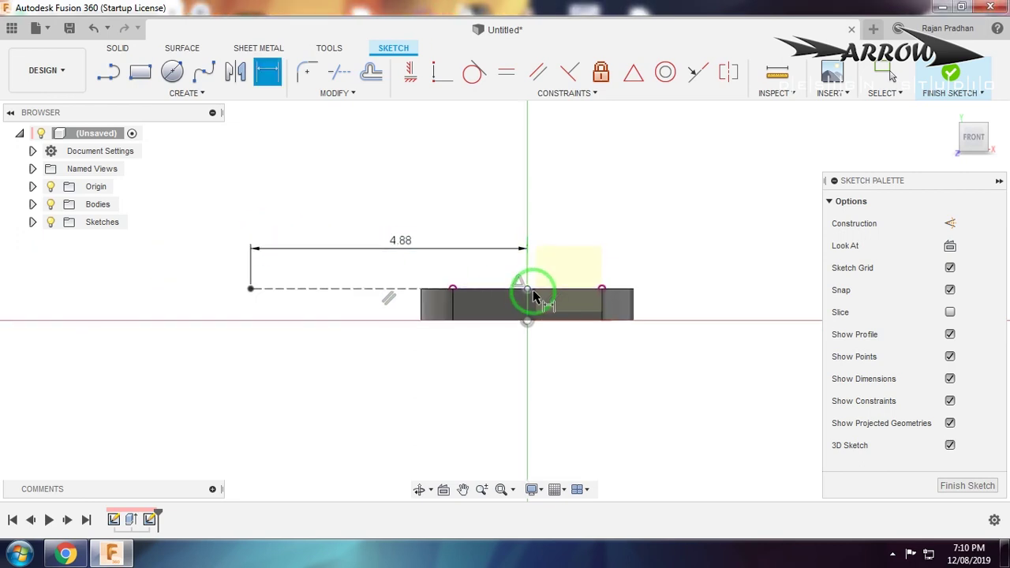
key("c")
left_click(251, 289)
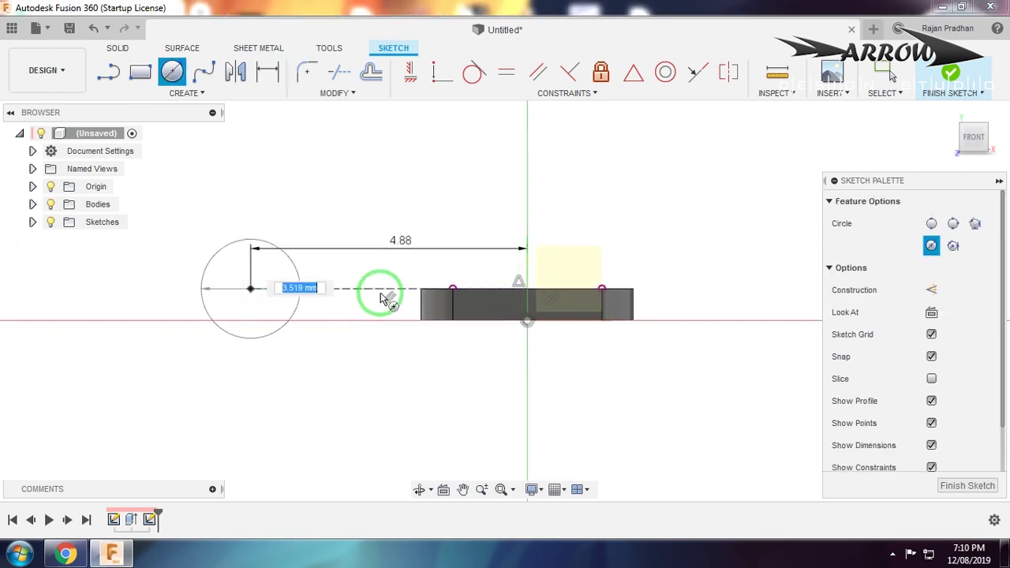
left_click(527, 292)
scroll(500, 379, "down", 2)
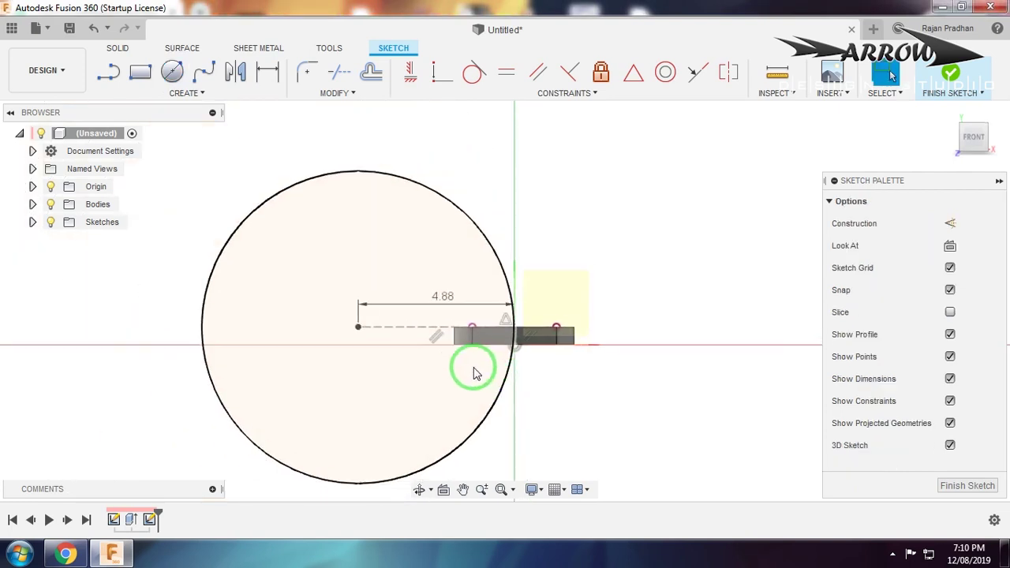
Draw a line from the circle's centre up to the right, about 7.9 mm long at about 28°, crossing the circle.
key("l")
left_click(357, 326)
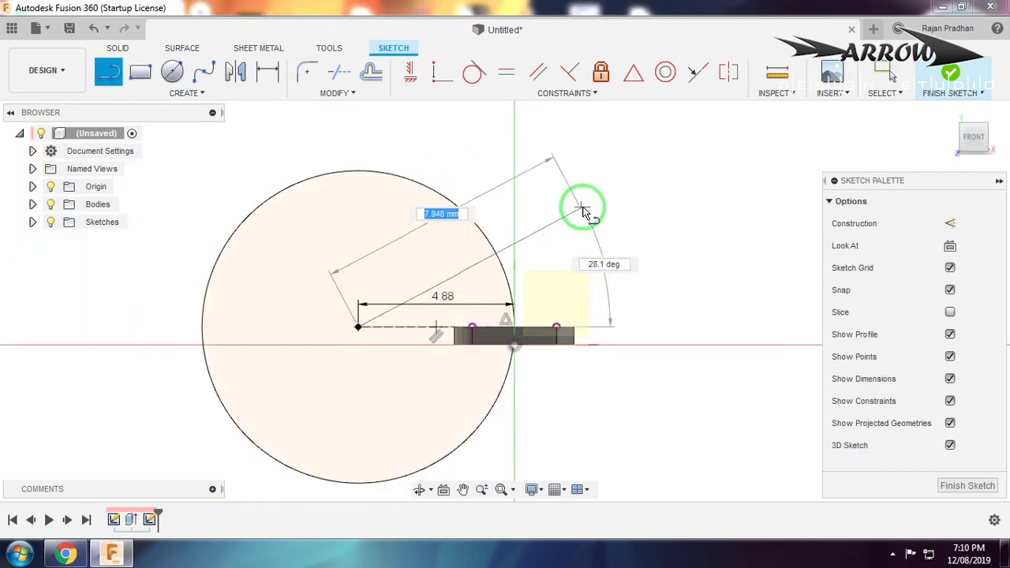
left_click(583, 208)
key("Escape")
left_click(439, 337)
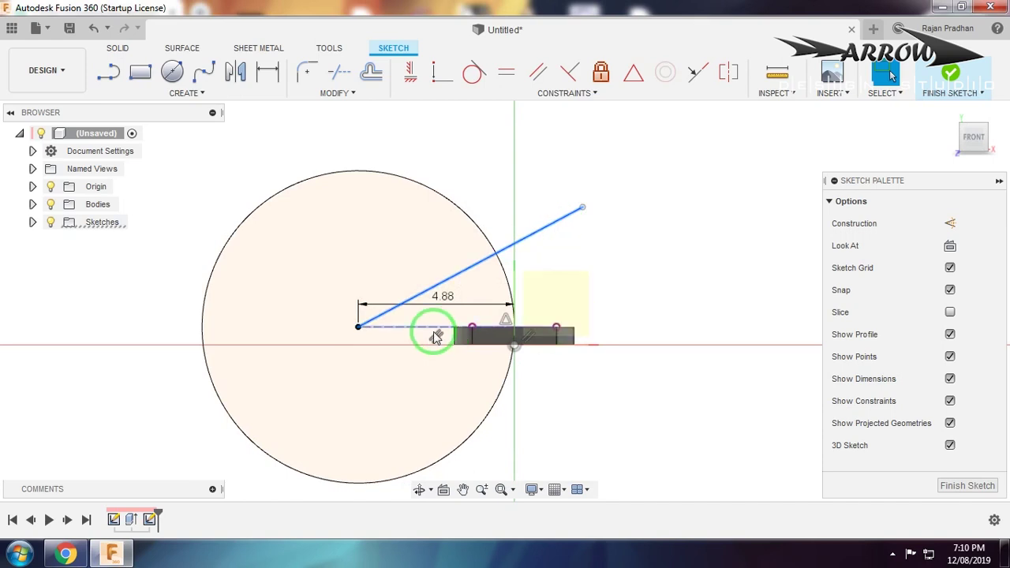
key("d")
left_click(649, 284)
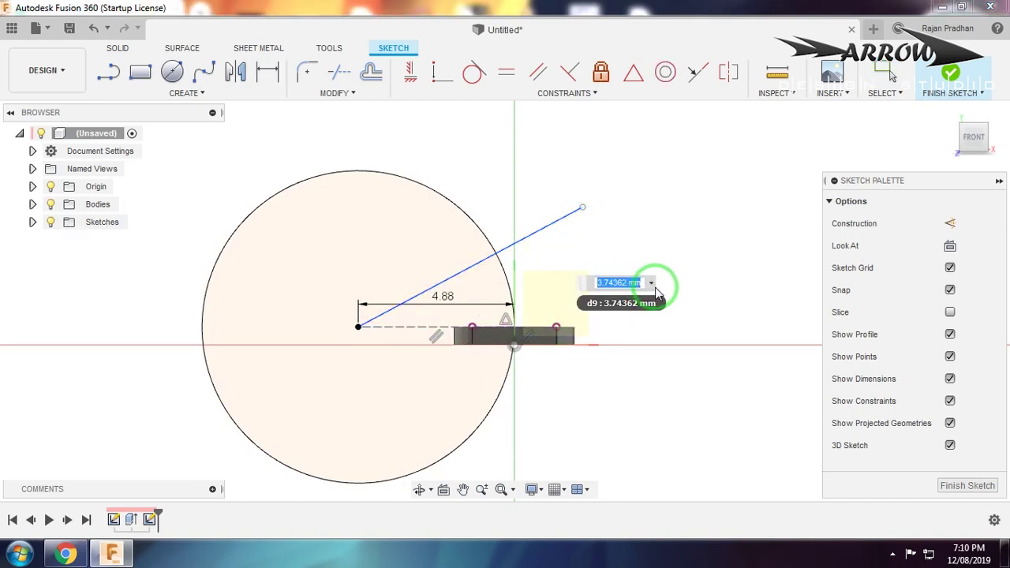
key("Return")
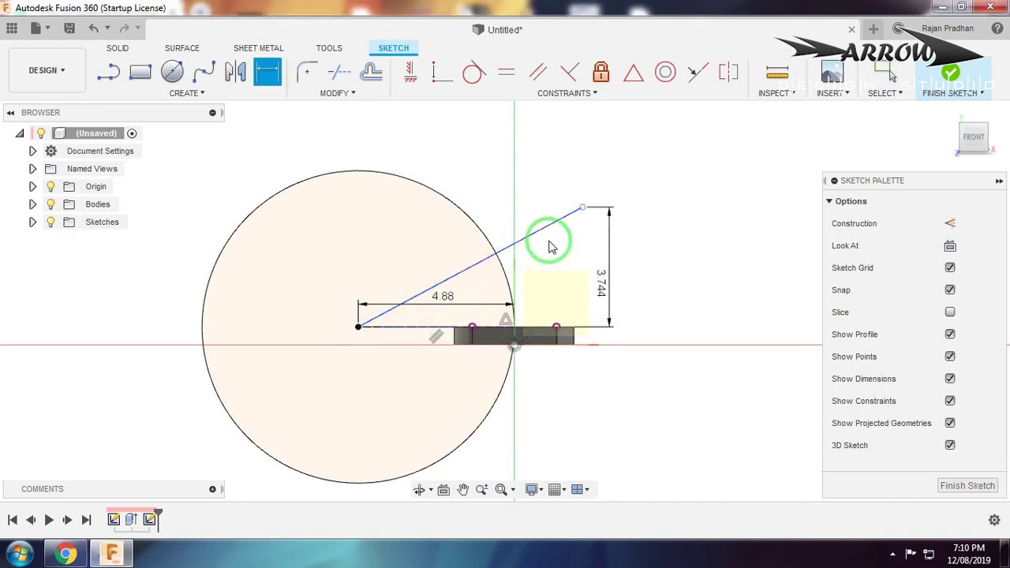
key("Escape")
left_click(608, 277)
key("Delete")
Set the angle between the sloped line and the horizontal construction line to 45°.
left_click(453, 286)
left_click(416, 335)
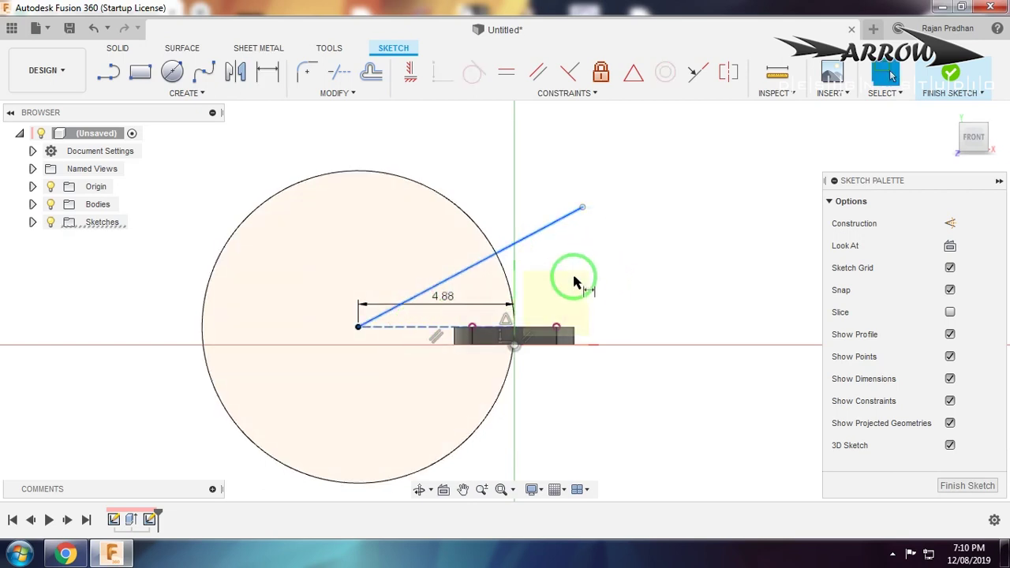
left_click(670, 286)
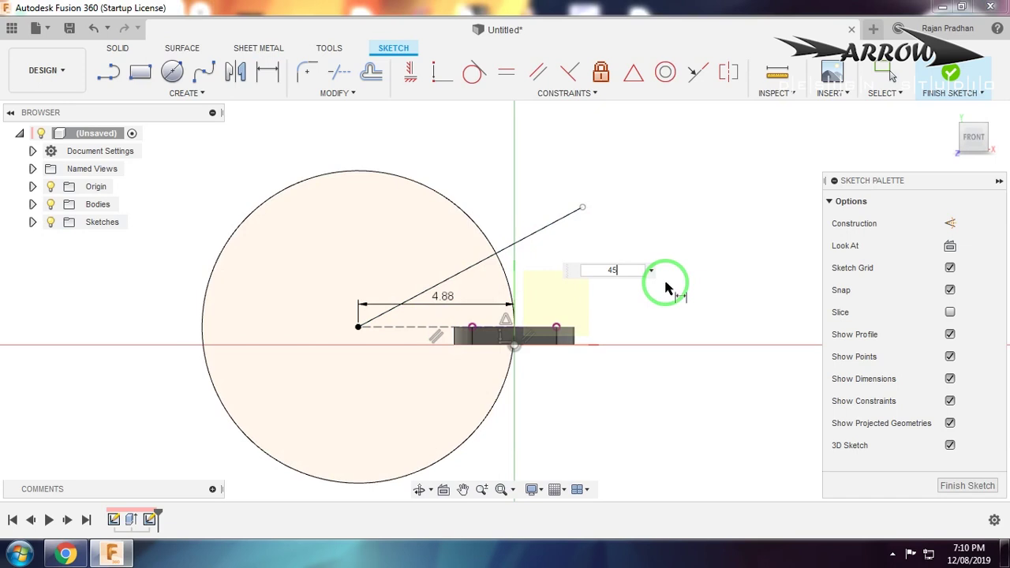
key("Return")
scroll(561, 272, "up", 2)
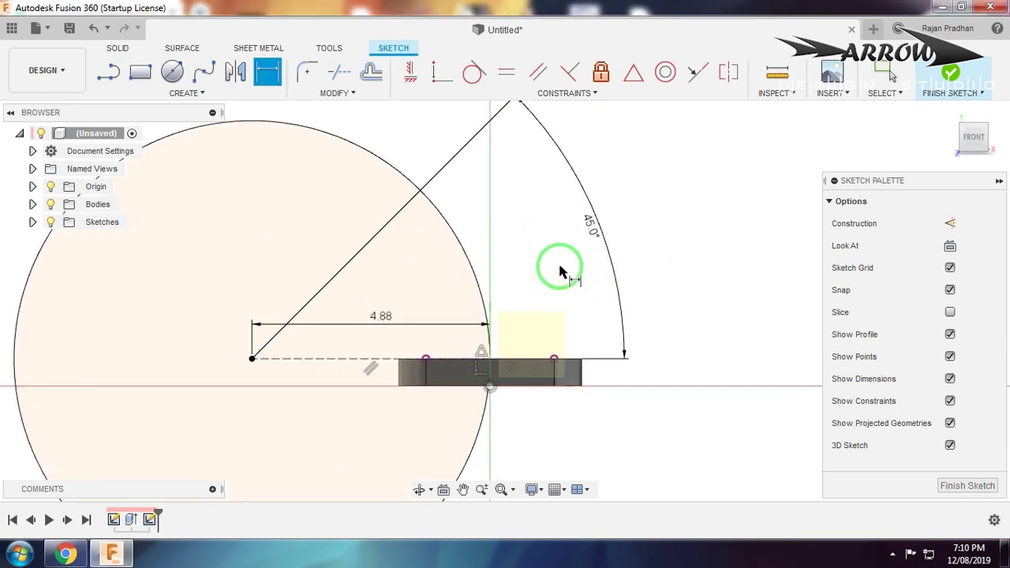
Convert the 45° sloped line to construction geometry.
key("Escape")
left_click(462, 149)
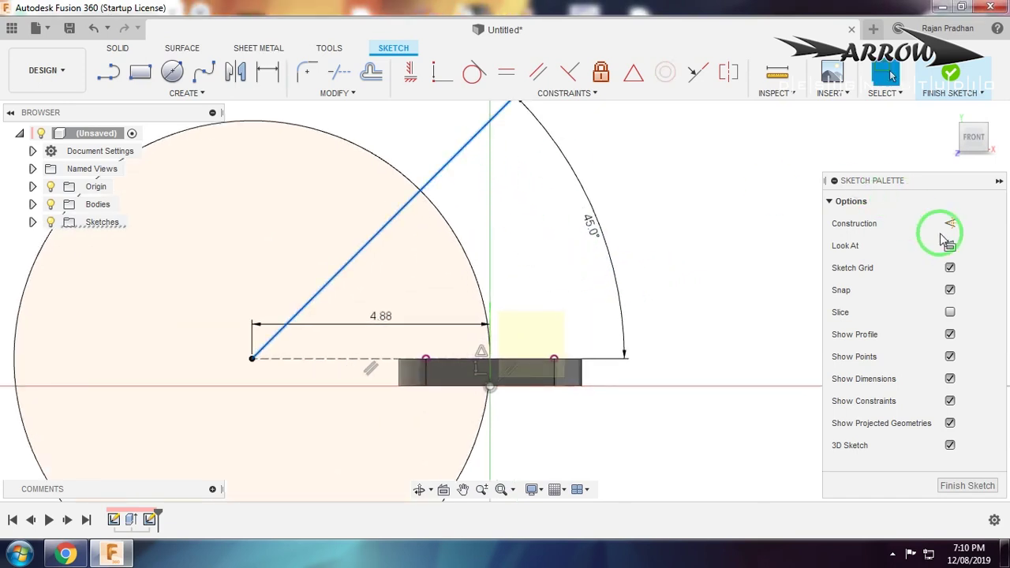
left_click(949, 223)
left_click(737, 243)
scroll(550, 169, "up", 1)
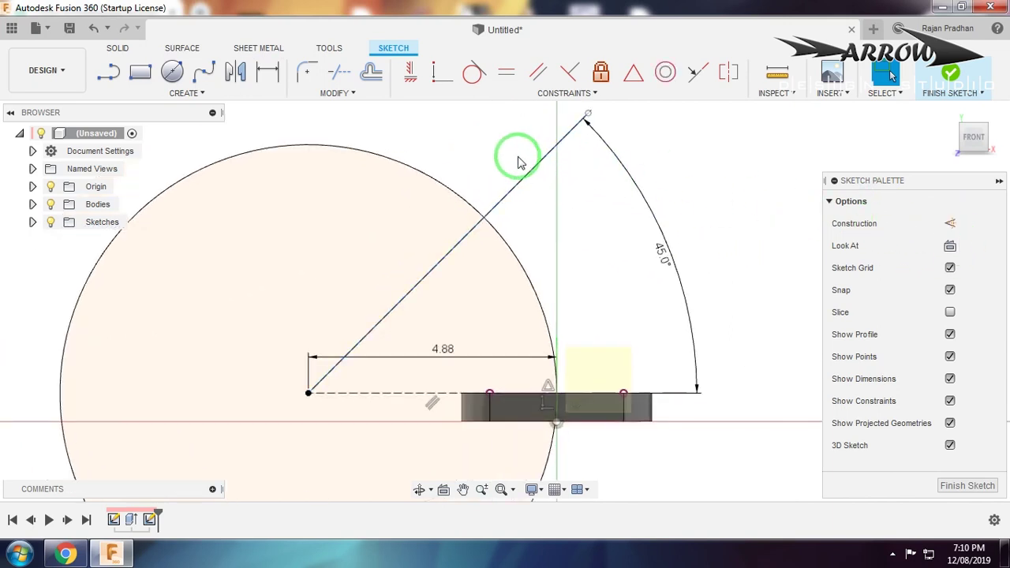
Undo the last deletion and move the 45° angle dimension in close to the circle's centre.
key("Delete")
key("ctrl+z")
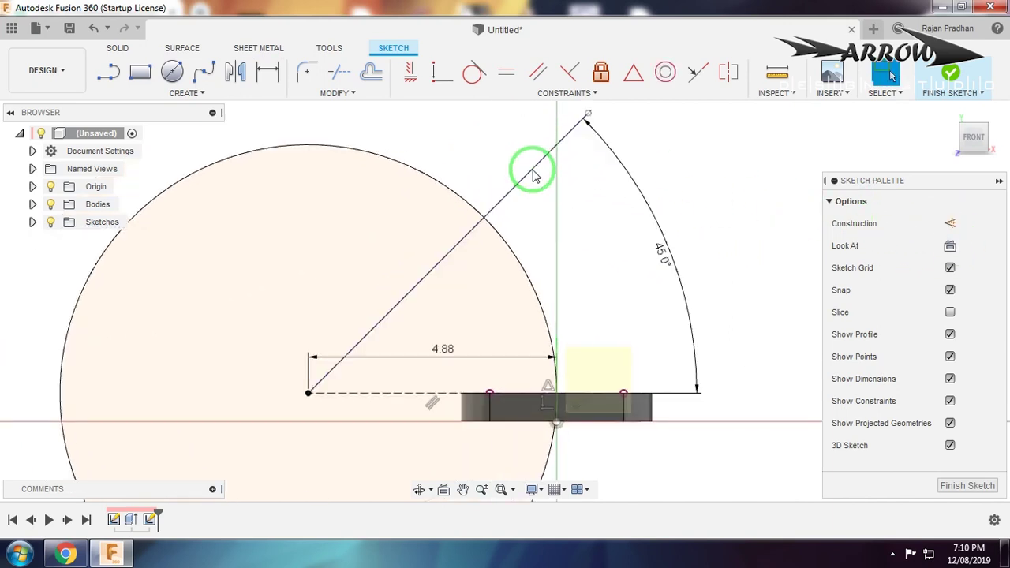
left_click_drag(621, 162, 384, 339)
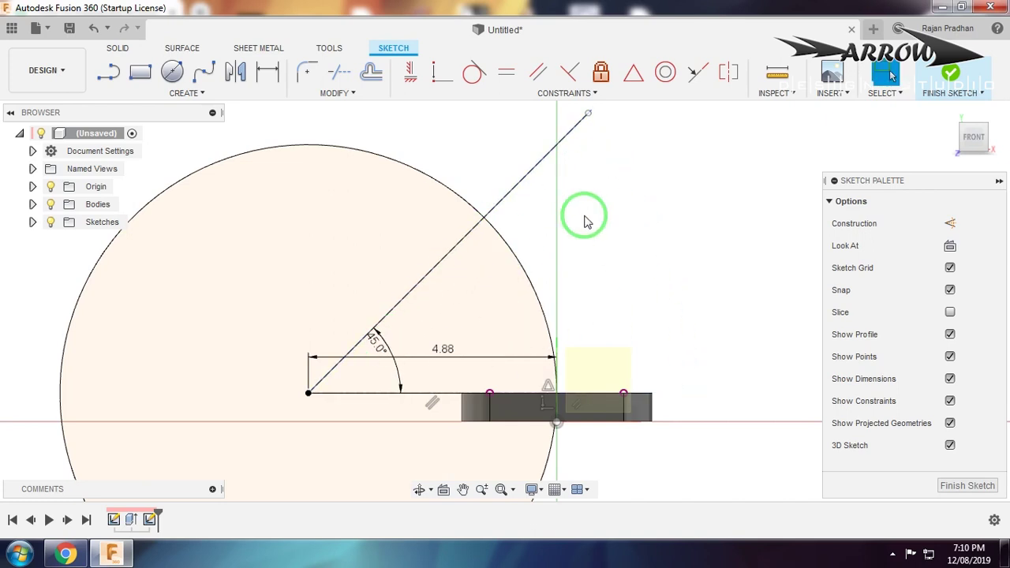
Make the horizontal line from the circle's centre to the flange construction geometry.
left_click(408, 393)
left_click(952, 225)
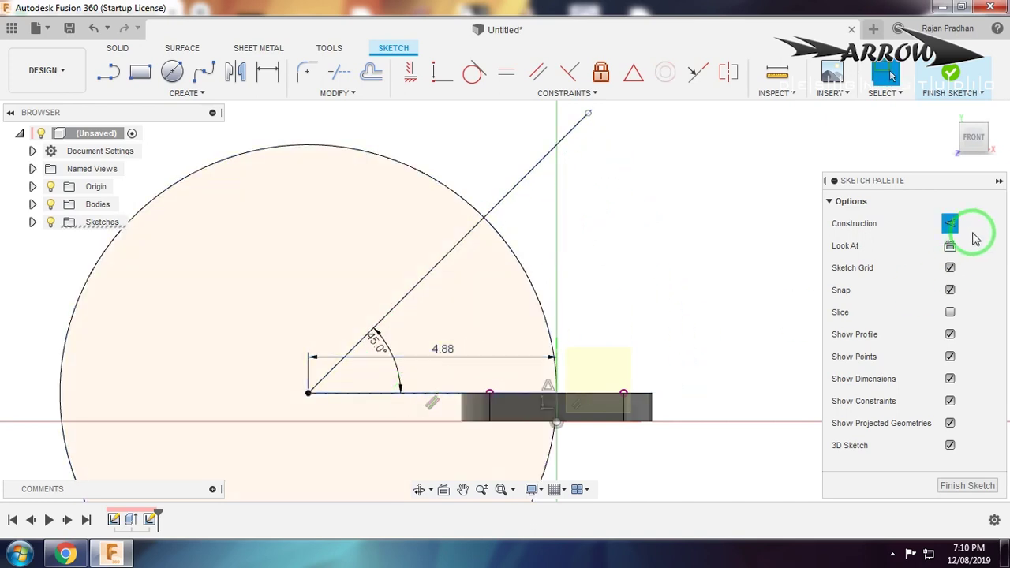
left_click(708, 225)
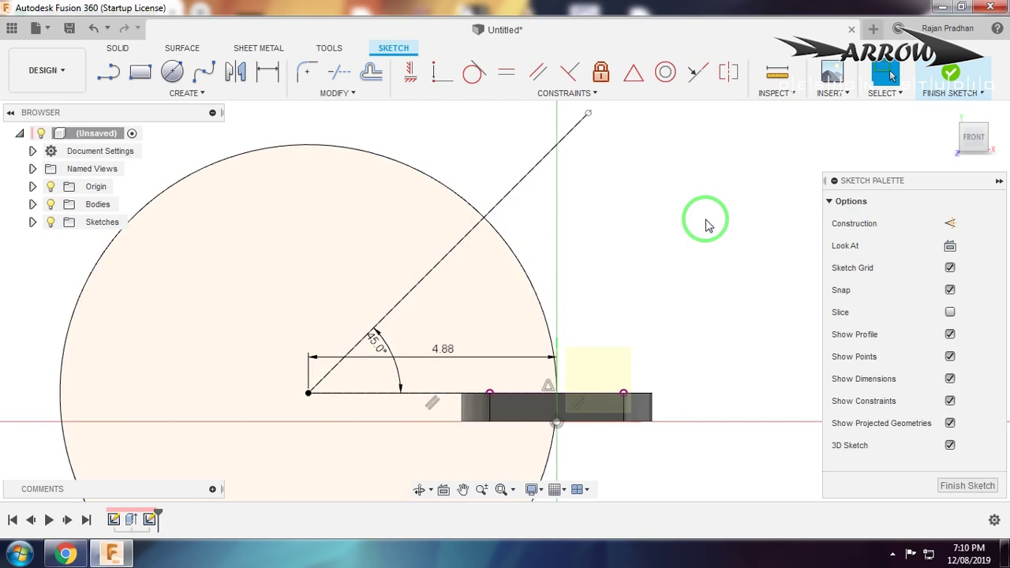
Offset the 45° line 0.56 mm toward the flange, checking the distance against the reference drawing.
left_click(529, 180)
key("o")
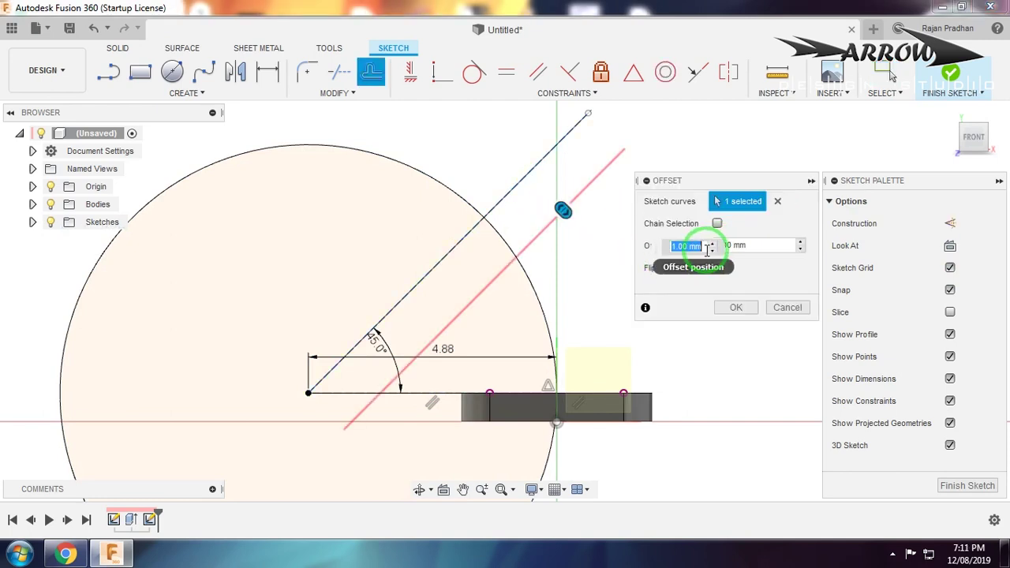
type(".566")
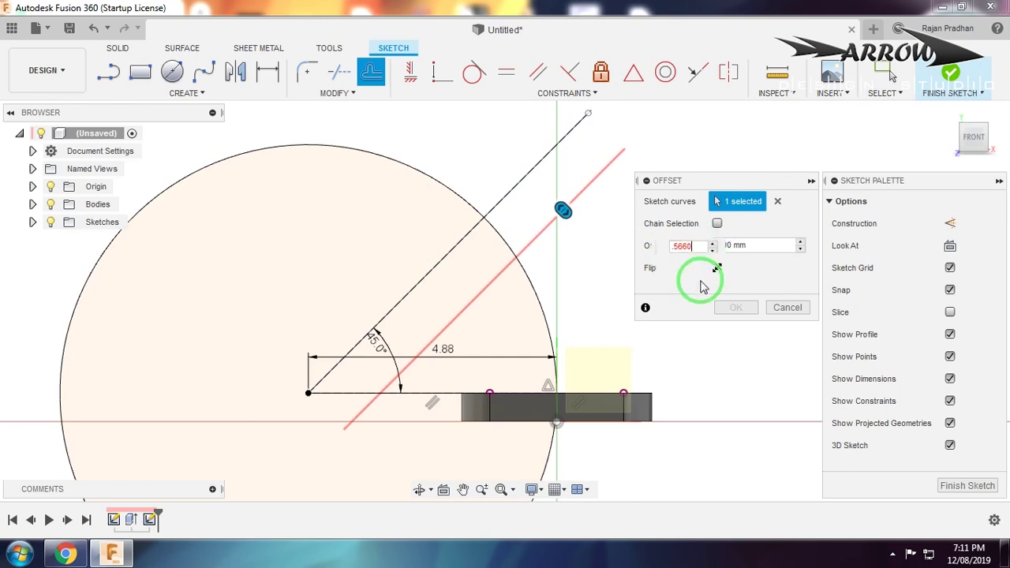
key("Return")
key("alt+Tab")
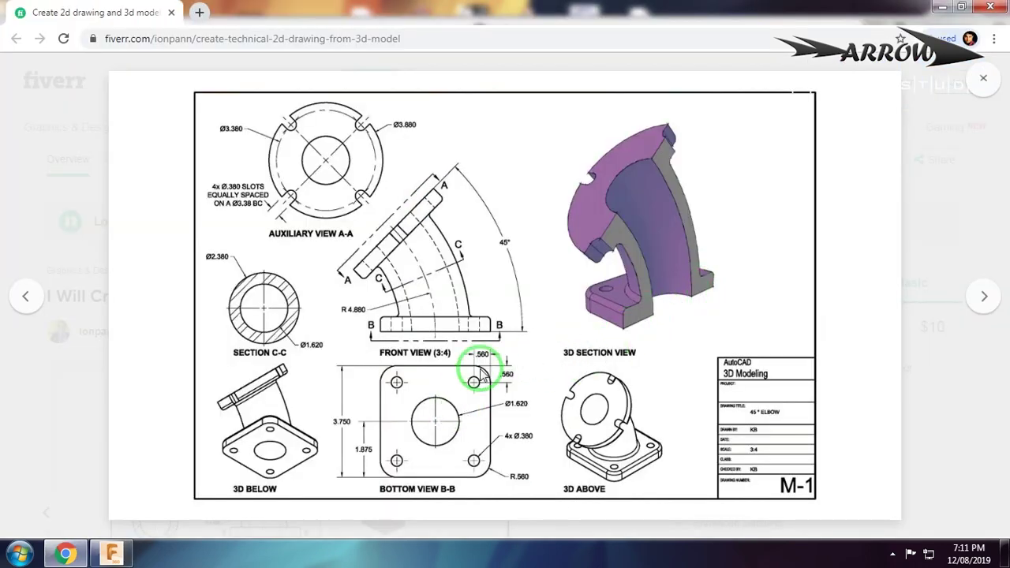
key("alt+Tab")
double_click(534, 197)
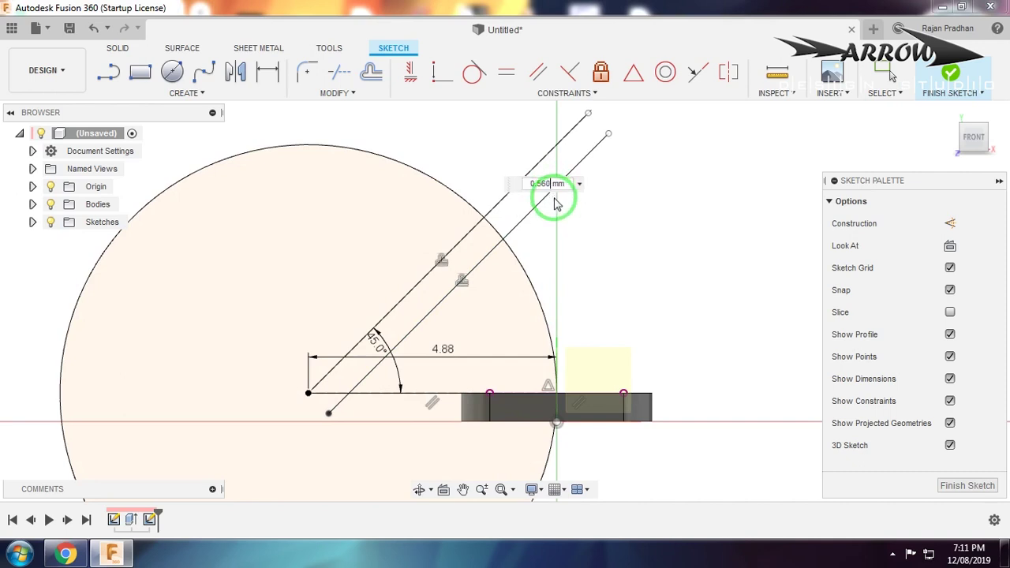
key("ctrl+a")
key("Return")
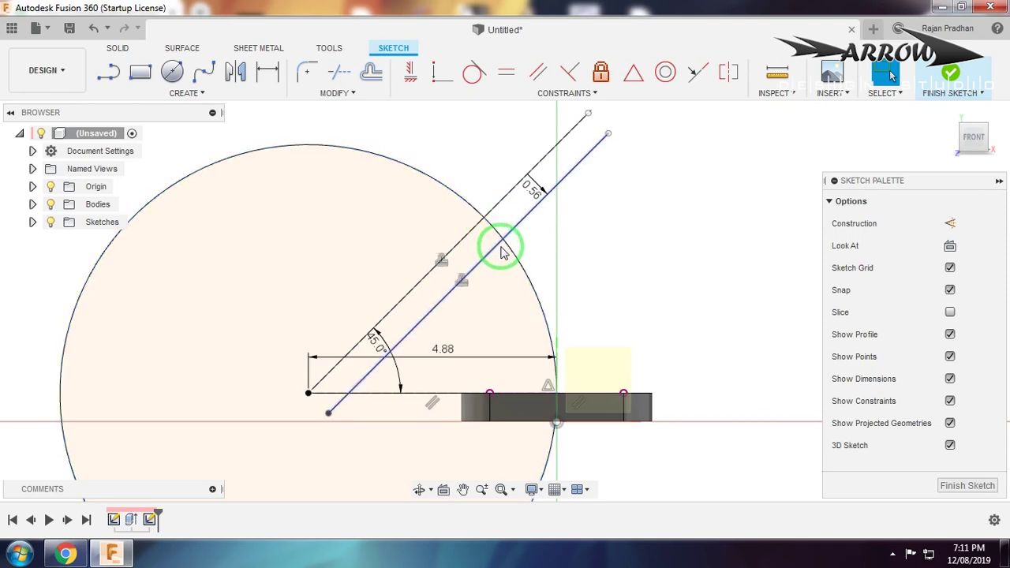
Trim the large circle down to the arc between the flange's top face and the offset line.
key("alt+Tab")
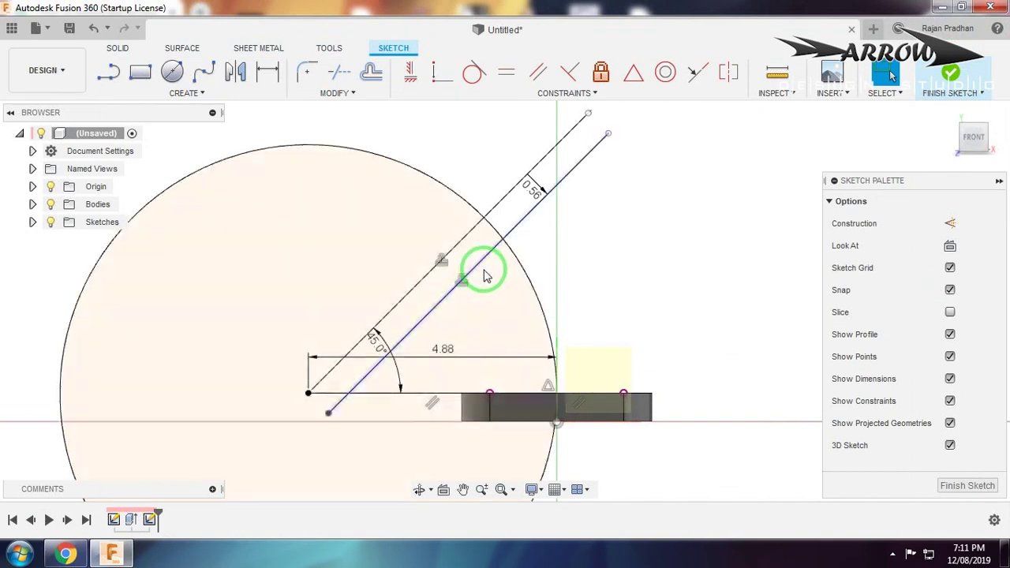
left_click(491, 228)
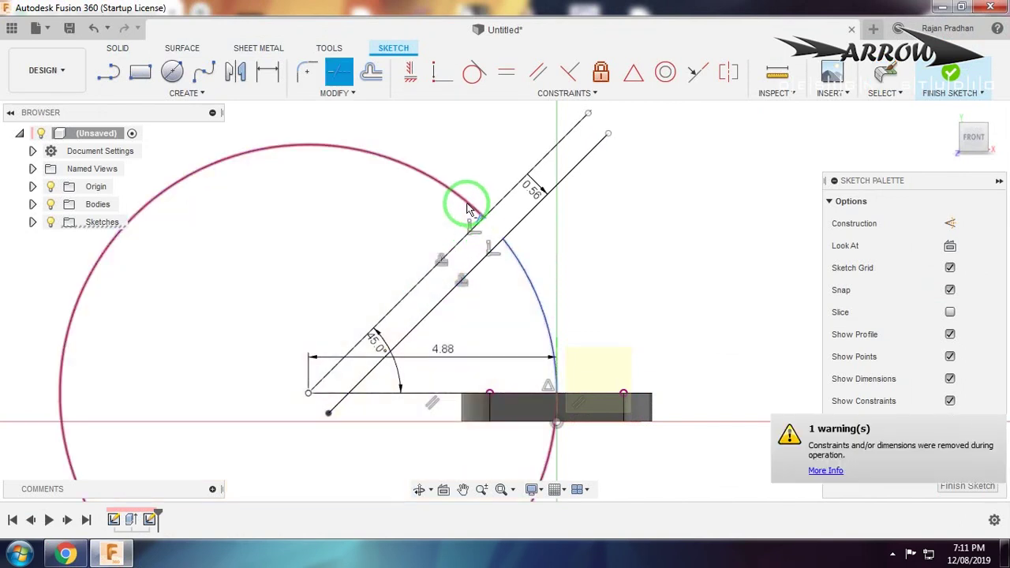
left_click(468, 207)
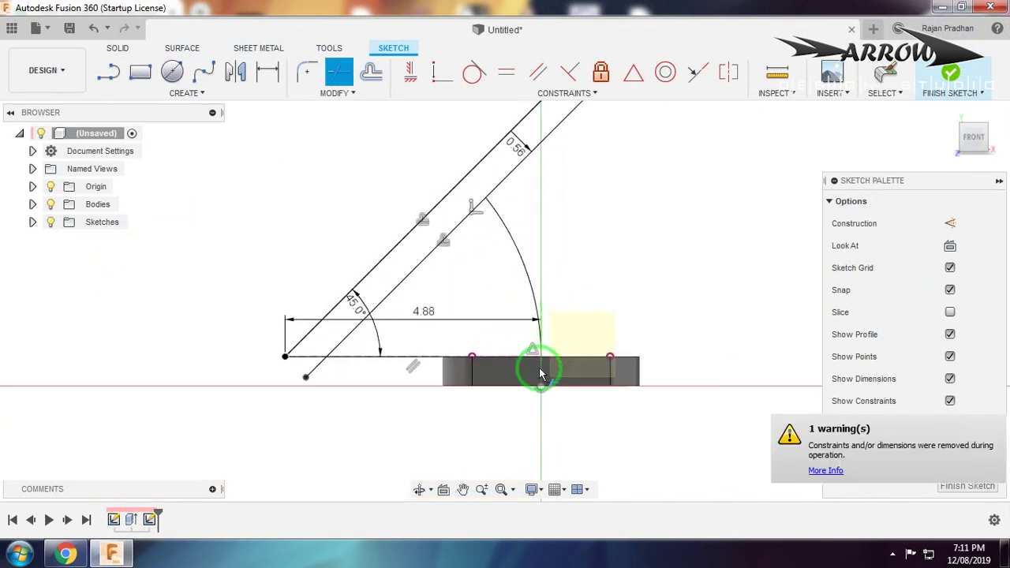
key("Escape")
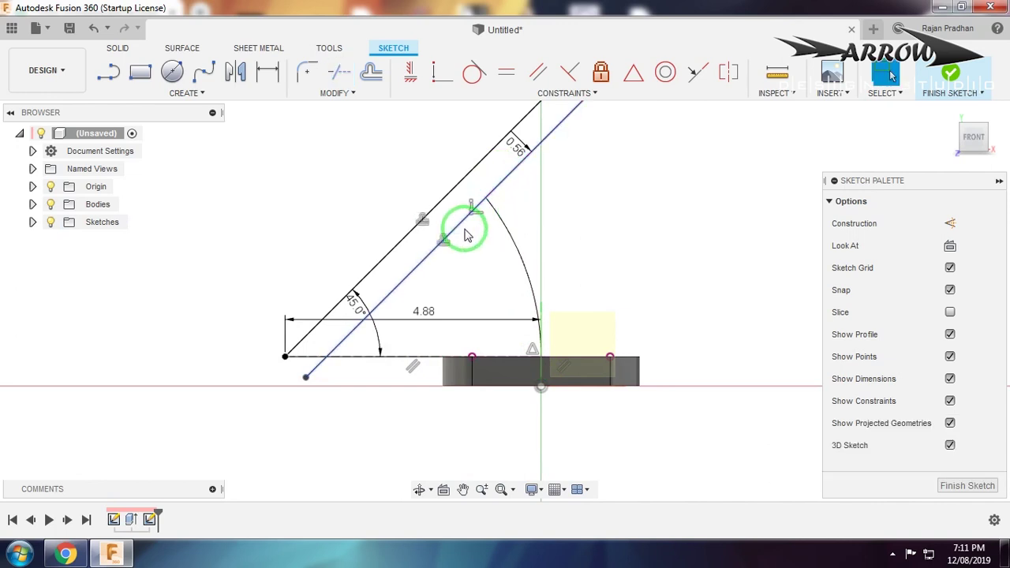
Delete the offset line, the 45° line and the horizontal construction line, and finish the path sketch.
key("Delete")
left_click(442, 203)
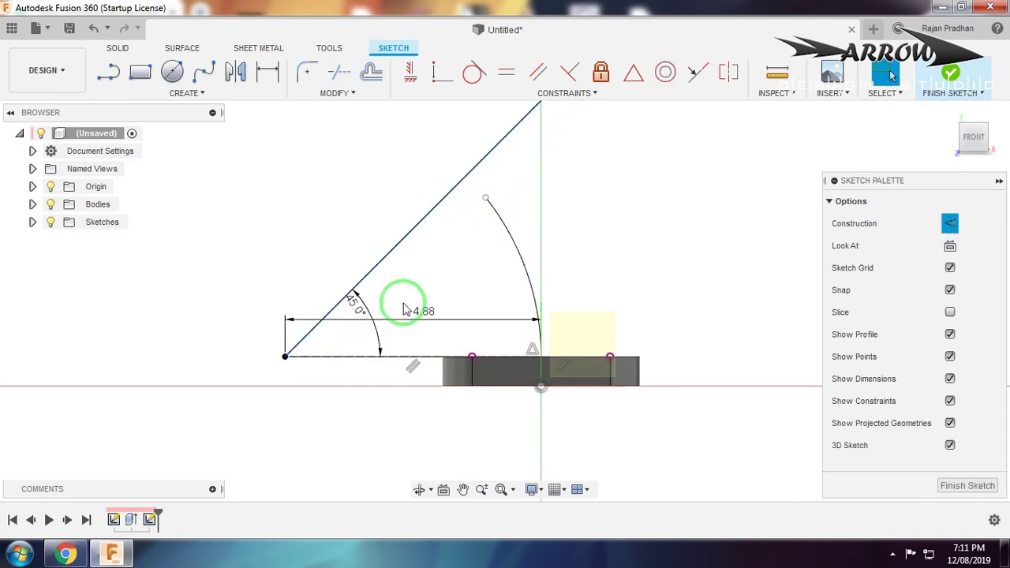
key("Delete")
left_click(355, 362)
key("Delete")
middle_click_drag(620, 239, 640, 282, "shift")
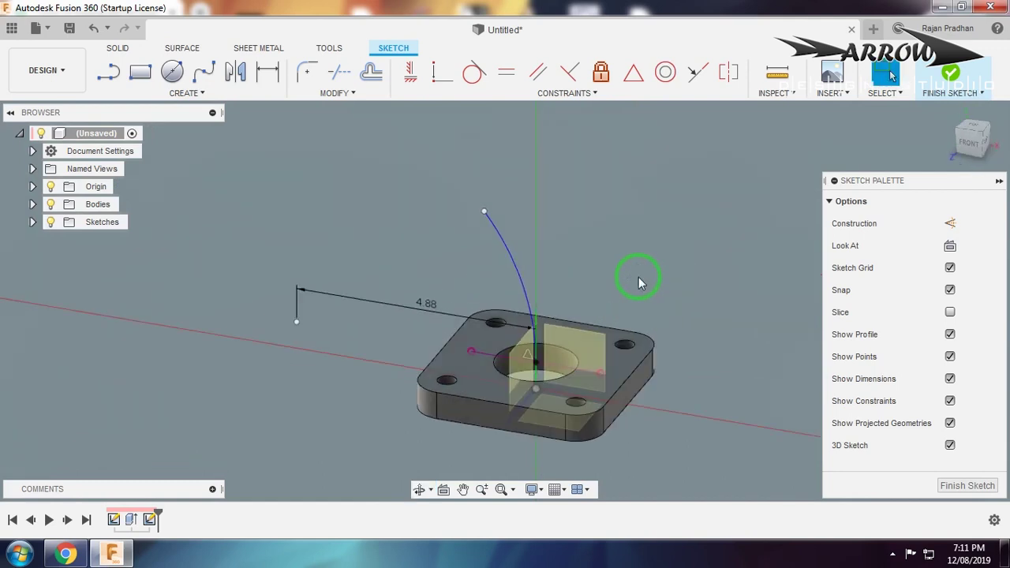
left_click(950, 75)
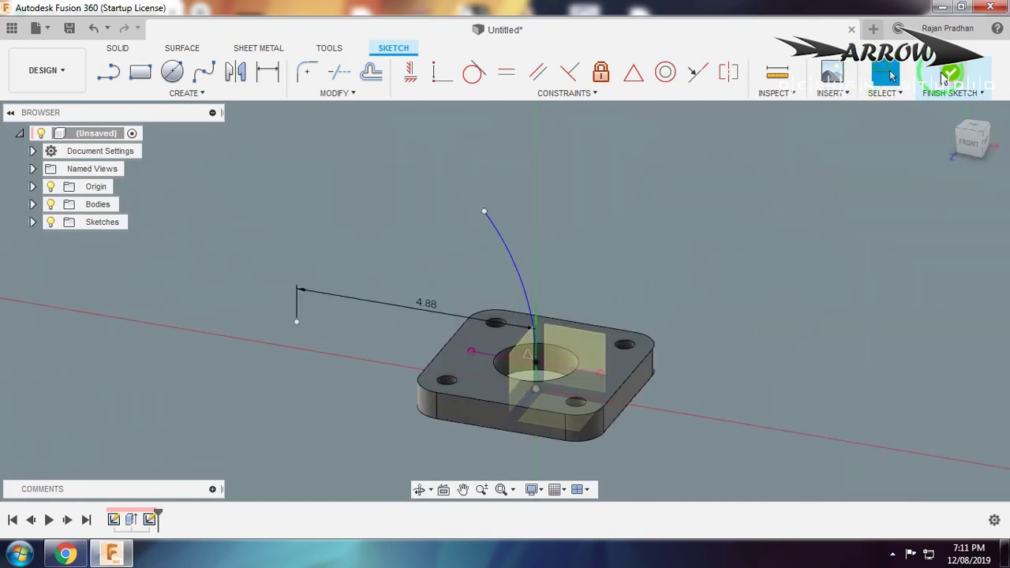
Start a sketch on the flange's top face and project the edge of the large central hole into it.
mouse_move(669, 221)
middle_mouse_down("shift")
mouse_move(642, 271)
mouse_move(484, 365)
middle_mouse_up("shift")
left_click(484, 365)
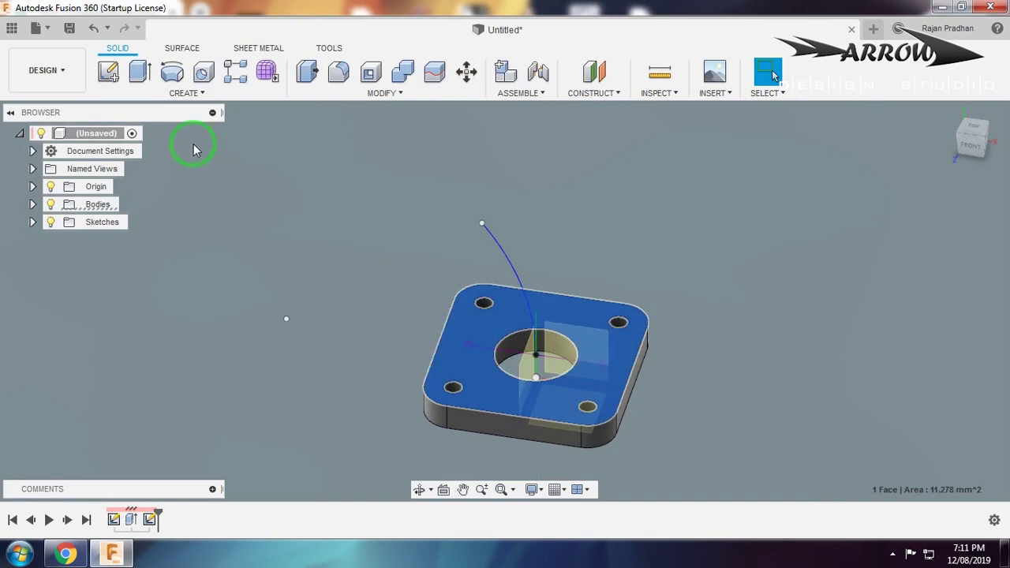
left_click(108, 72)
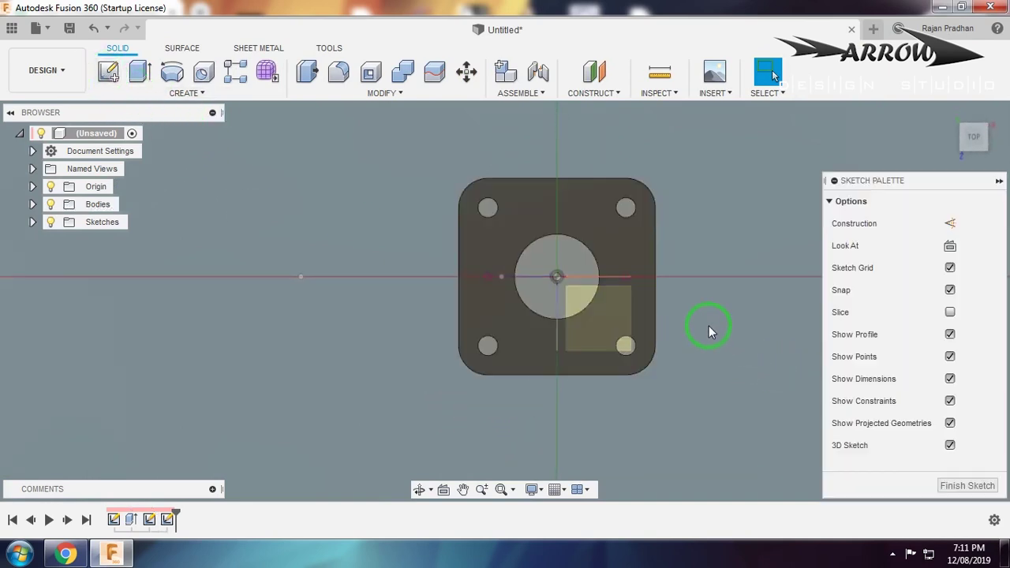
key("p")
left_click(545, 294)
left_click(735, 284)
key("p")
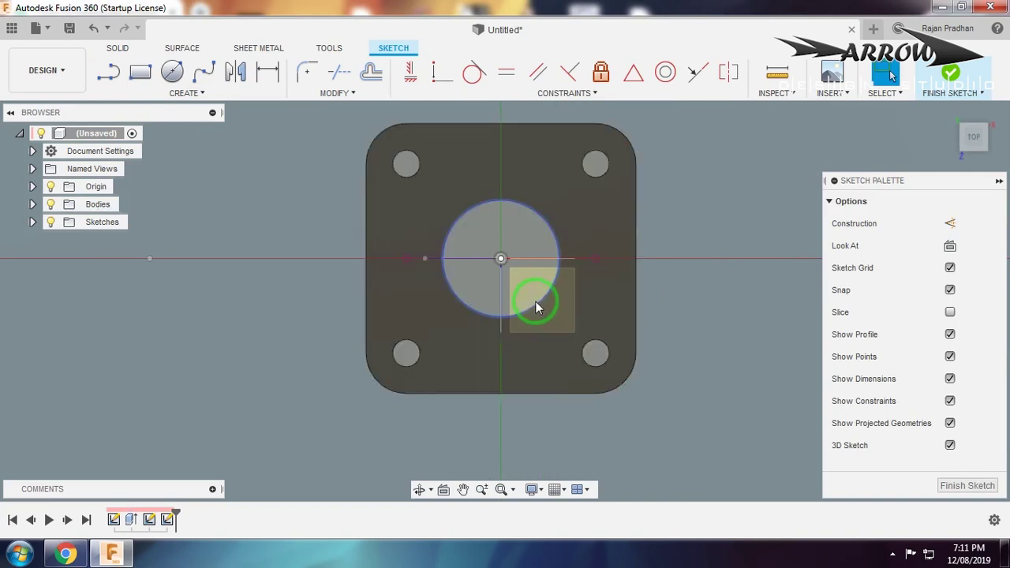
left_click(535, 308)
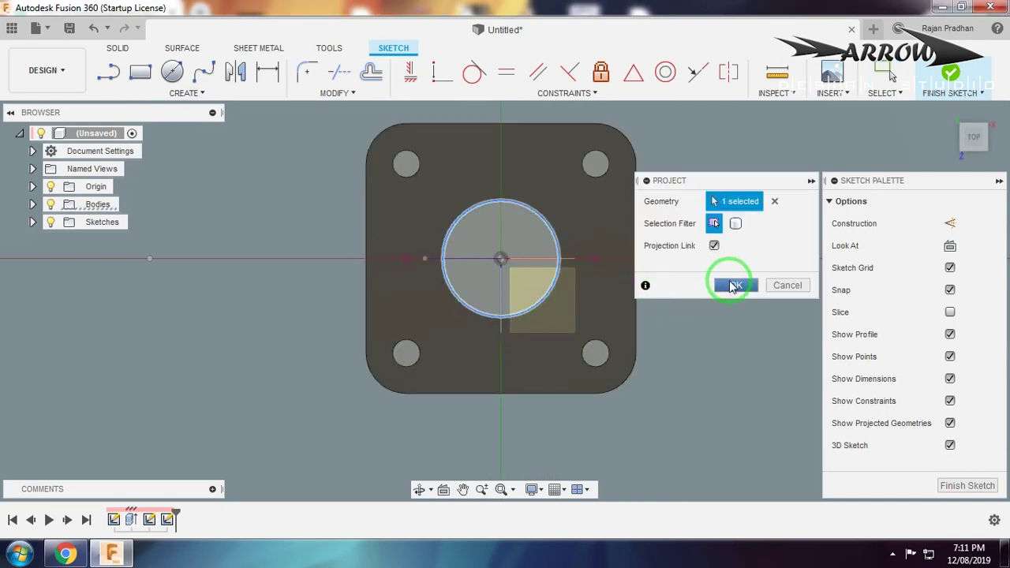
left_click(735, 285)
Draw a 2.38 mm diameter circle concentric with the flange's central hole and finish the sketch.
key("c")
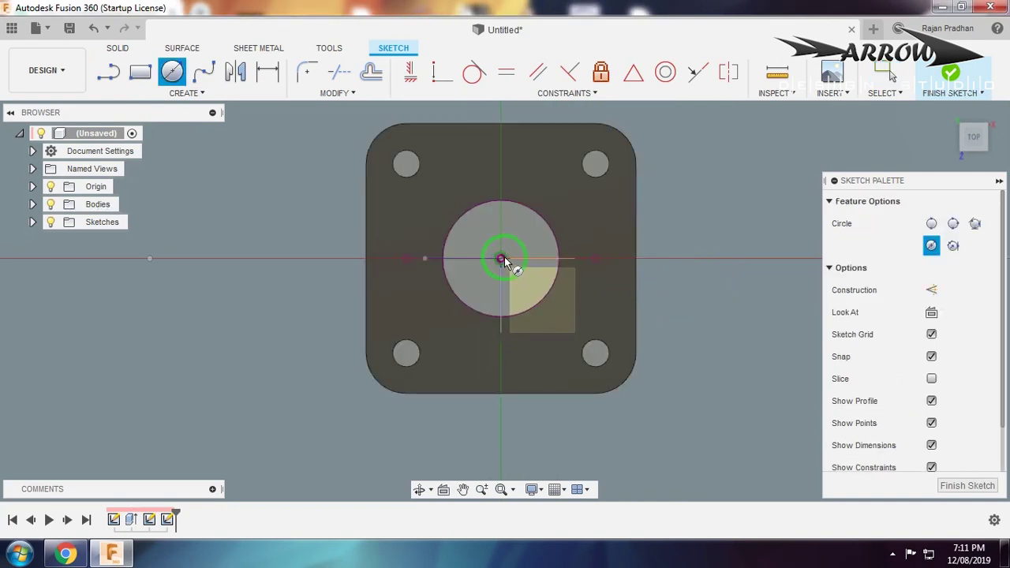
key("alt+Tab")
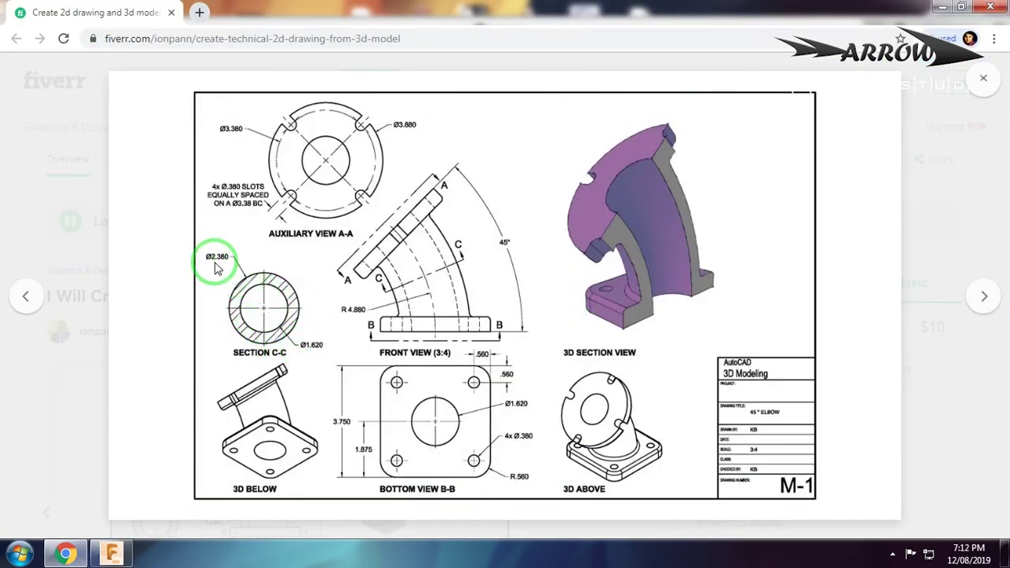
key("alt+Tab")
type("2.38")
key("Return")
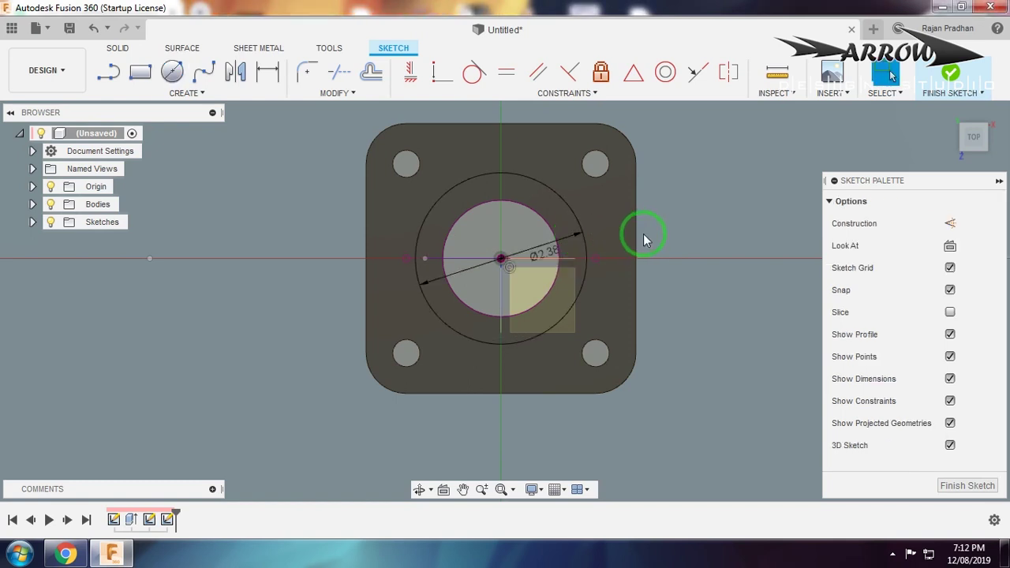
left_click(567, 297)
middle_click_drag(656, 293, 623, 246, "shift")
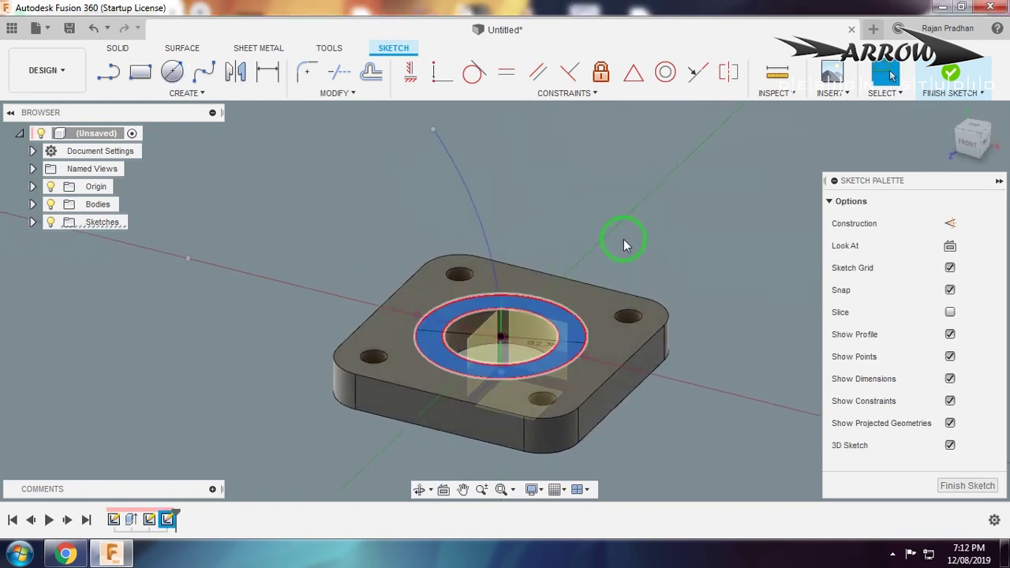
left_click(332, 141)
left_click(951, 75)
Sweep the ring profile along the full arc path with perpendicular orientation, joining it to the base flange.
left_click(546, 359)
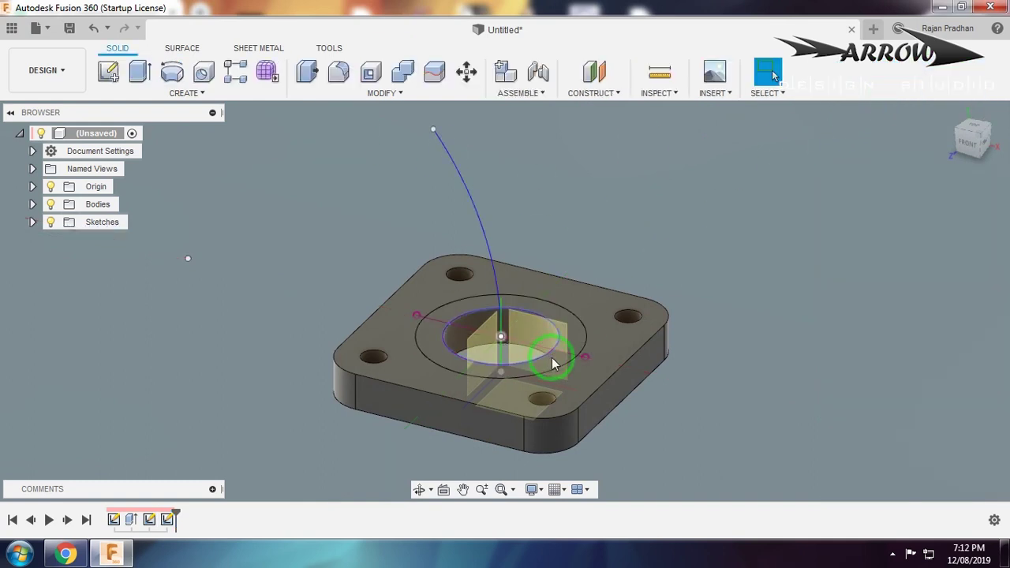
left_click(572, 344)
left_click(189, 94)
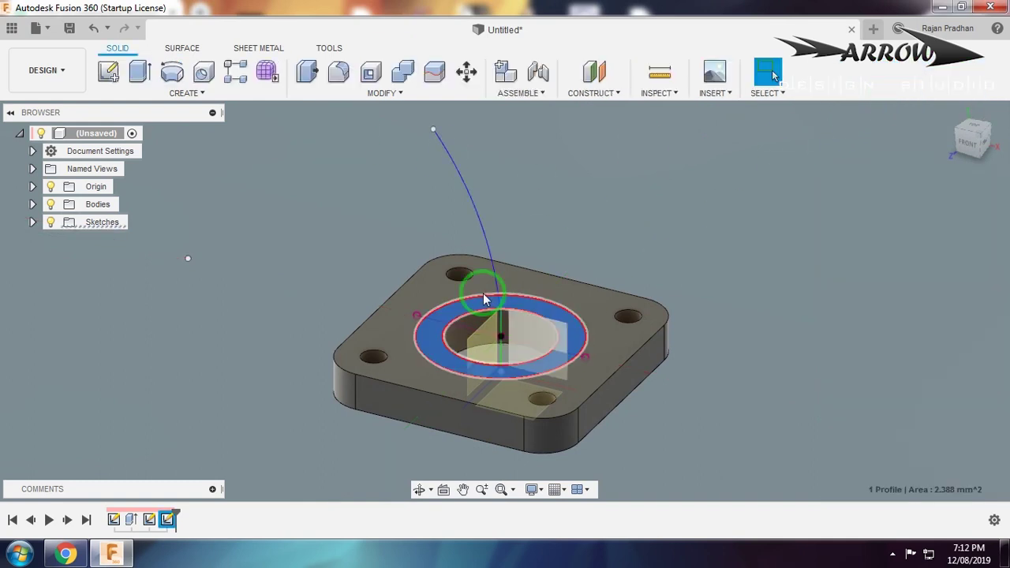
left_click(162, 118)
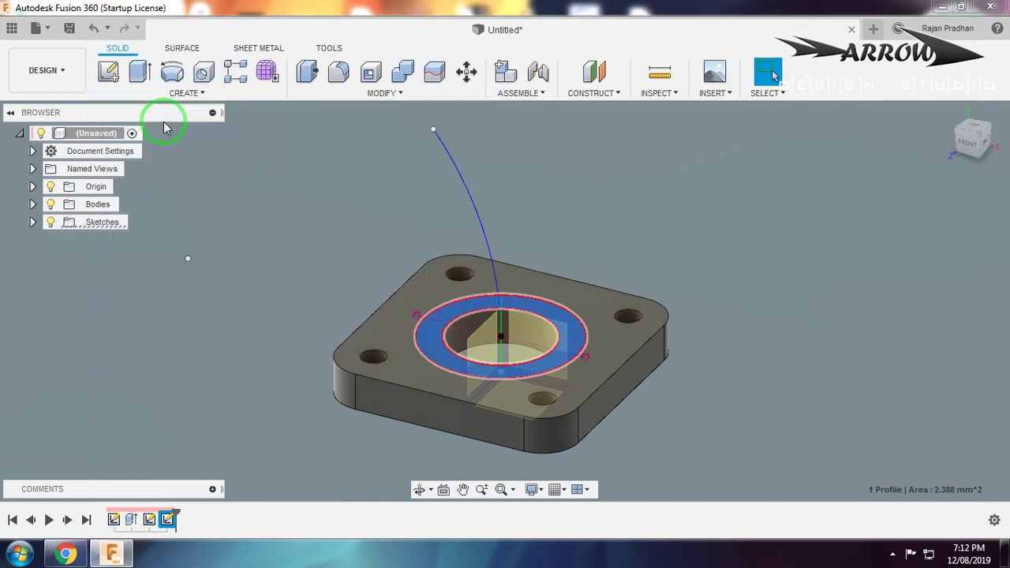
left_click(886, 246)
left_click(534, 312)
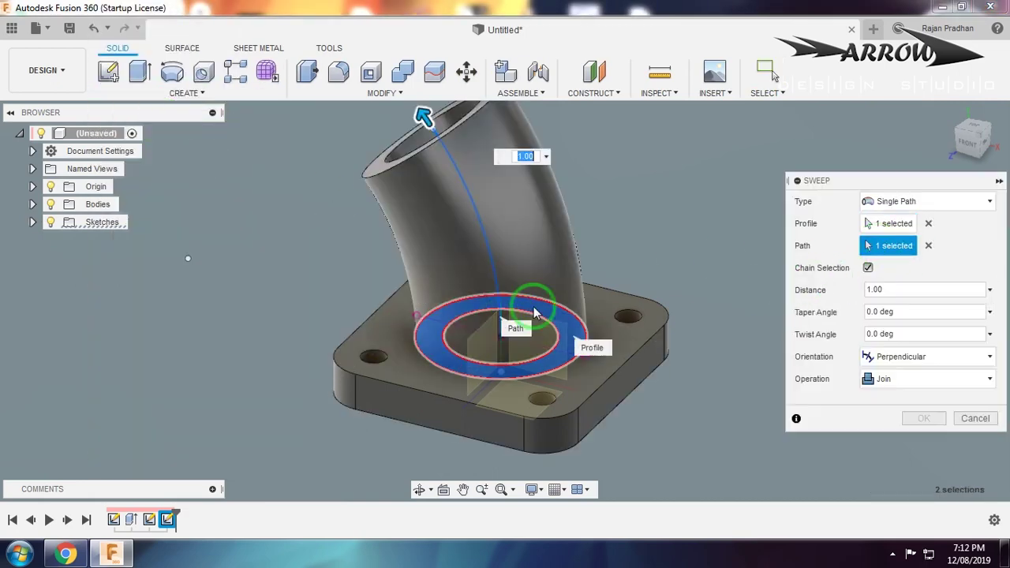
middle_click_drag(665, 273, 671, 302, "shift")
left_click(925, 416)
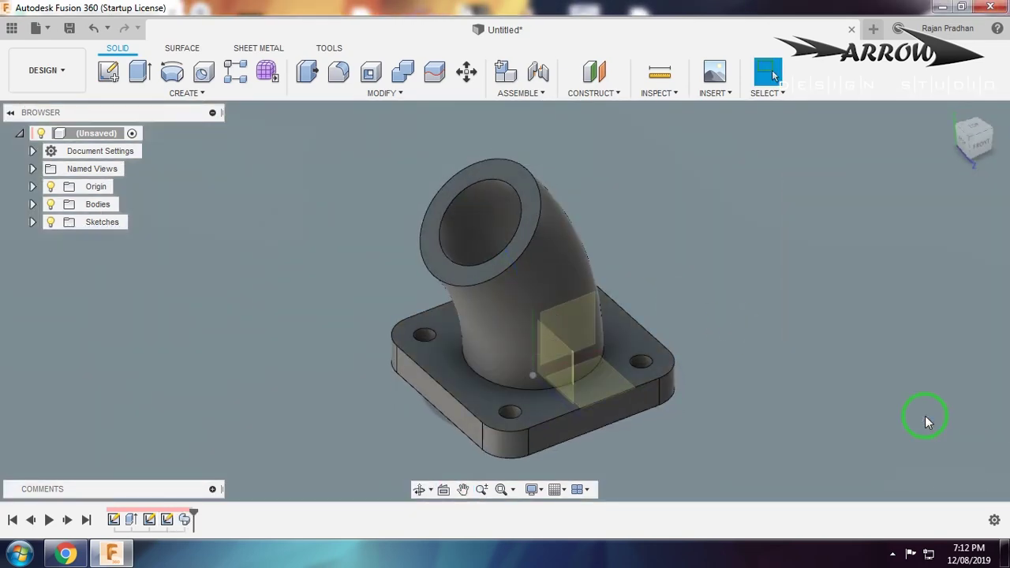
Start a sketch on the pipe's angled end face and project the inner bore edge into it.
mouse_move(601, 297)
middle_mouse_down("shift")
mouse_move(469, 279)
mouse_move(481, 286)
mouse_move(492, 275)
mouse_move(474, 241)
mouse_move(474, 252)
middle_mouse_up("shift")
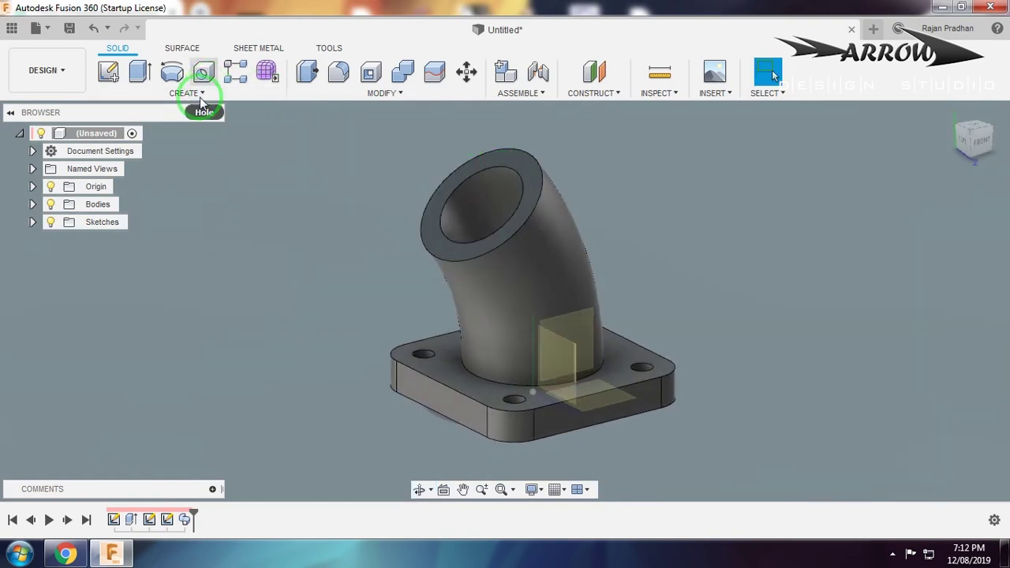
left_click(108, 72)
left_click(499, 161)
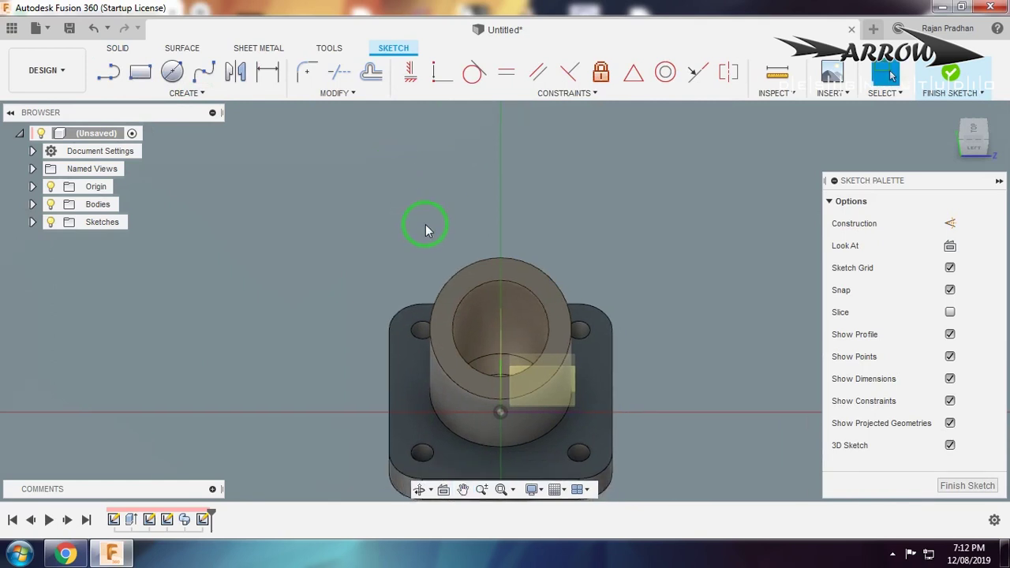
key("p")
left_click(568, 350)
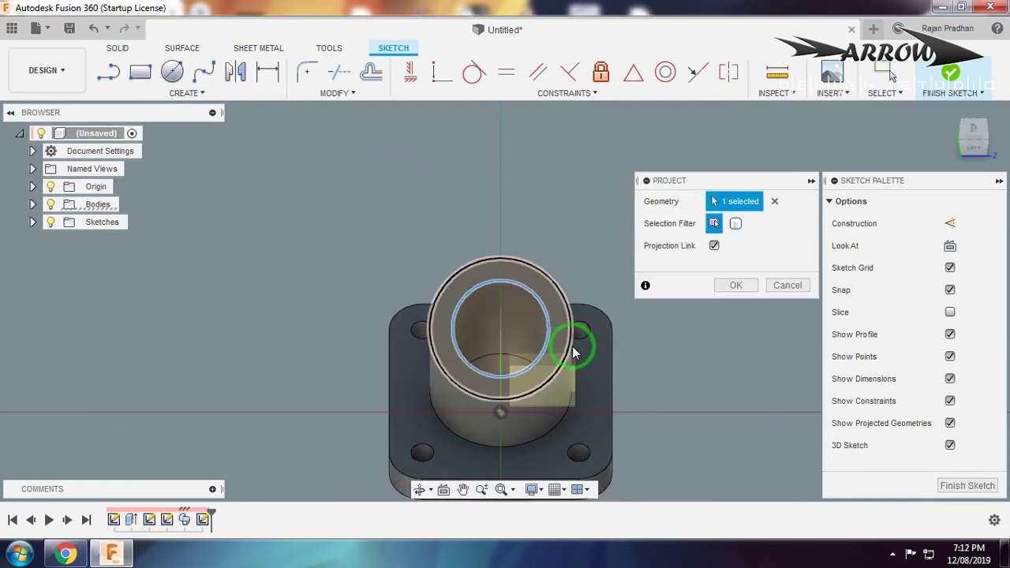
left_click(714, 291)
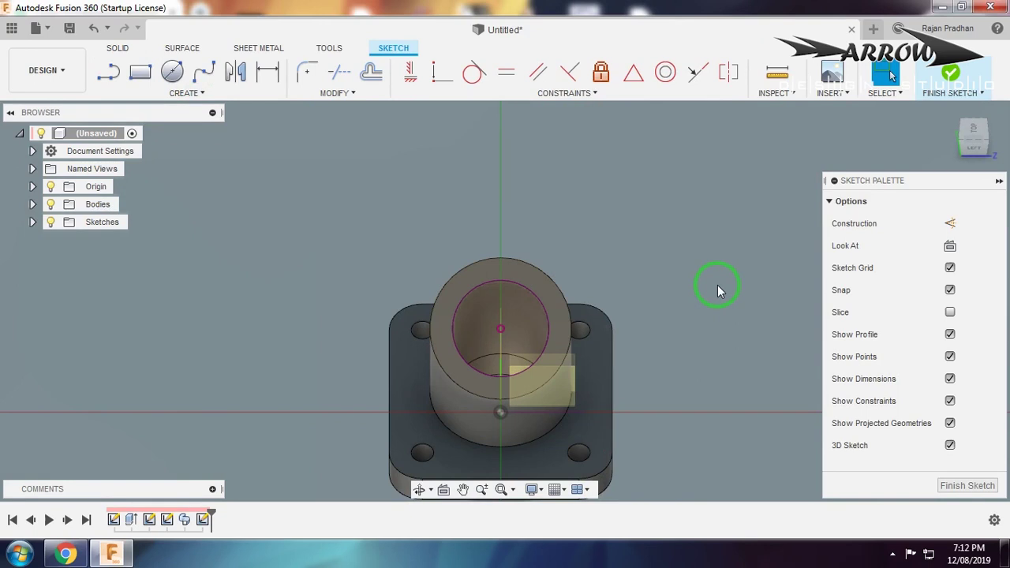
Draw a 3.88 mm diameter circle concentric with the projected bore, taking the diameter from the reference drawing.
key("c")
left_click(527, 294)
left_click(497, 327)
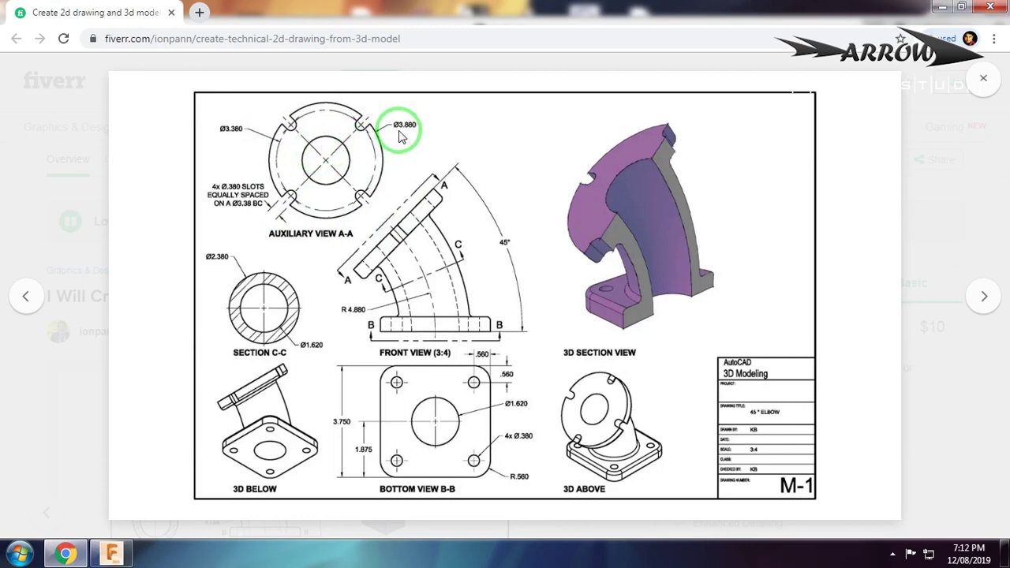
key("alt+Tab")
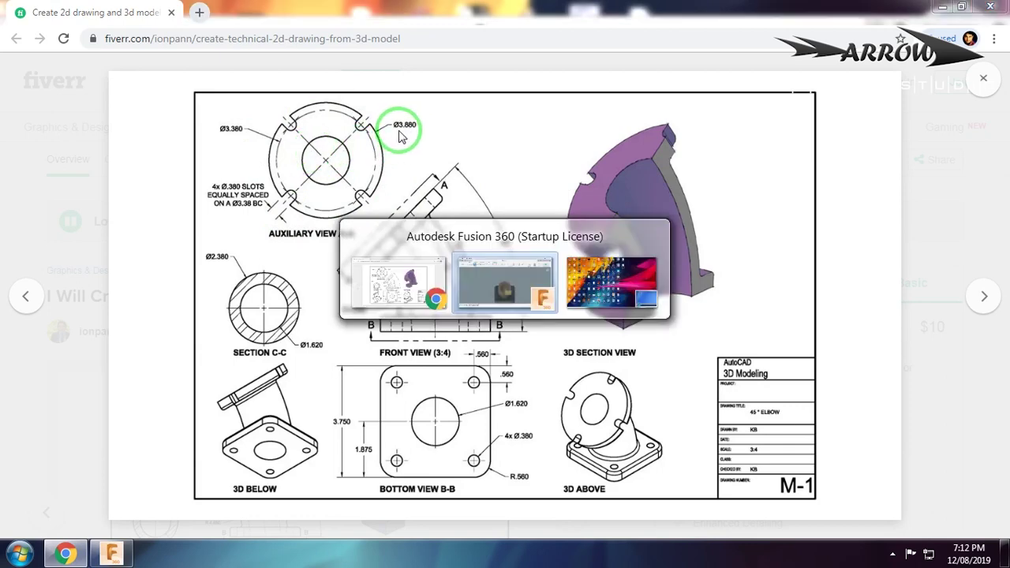
key("alt+Tab")
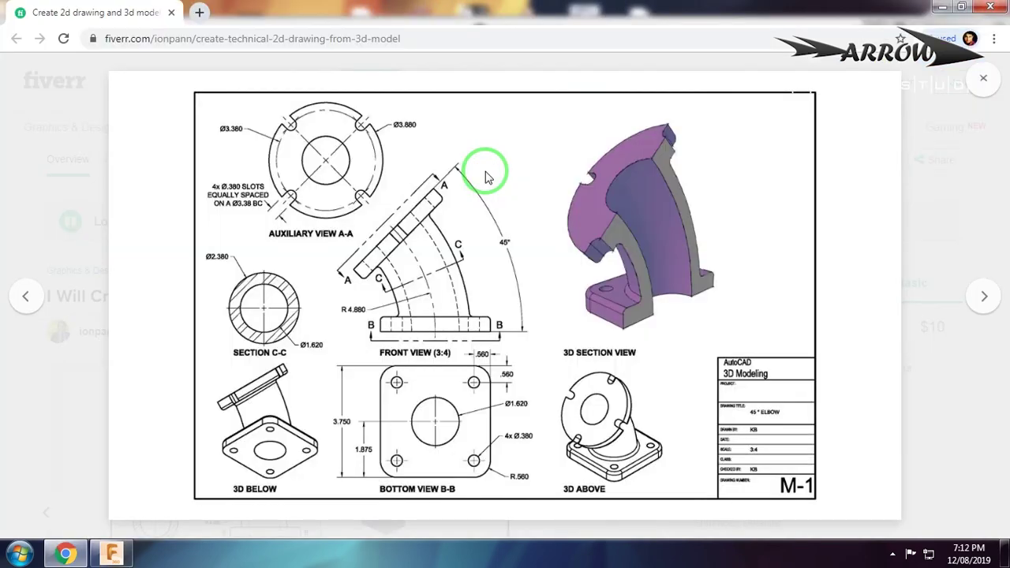
key("alt+Tab")
type("3.88")
key("Return")
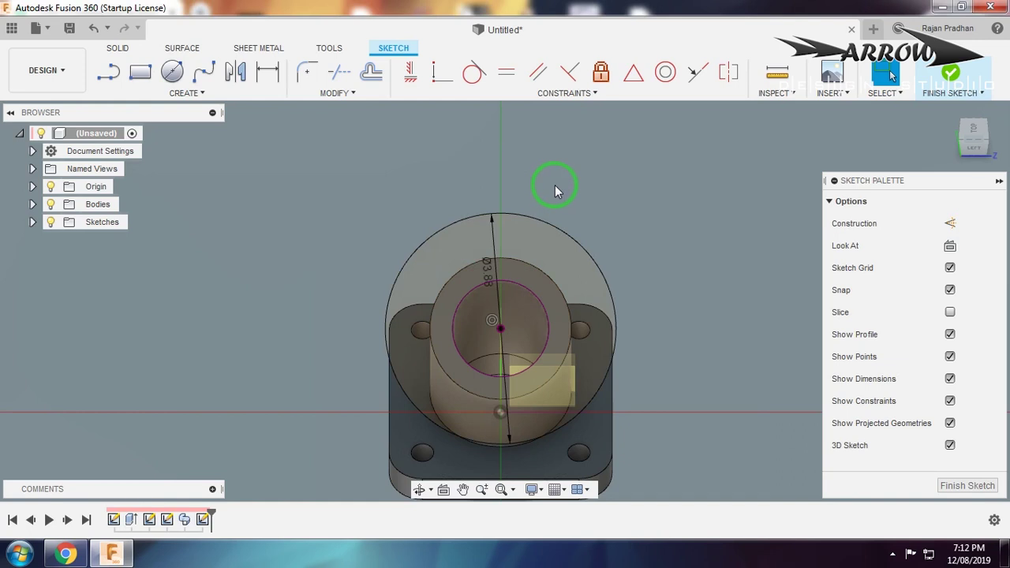
Draw a vertical line from the bore centre up past the outer flange circle and make it a construction line.
key("l")
left_click_drag(502, 326, 500, 171)
key("Escape")
left_click(940, 223)
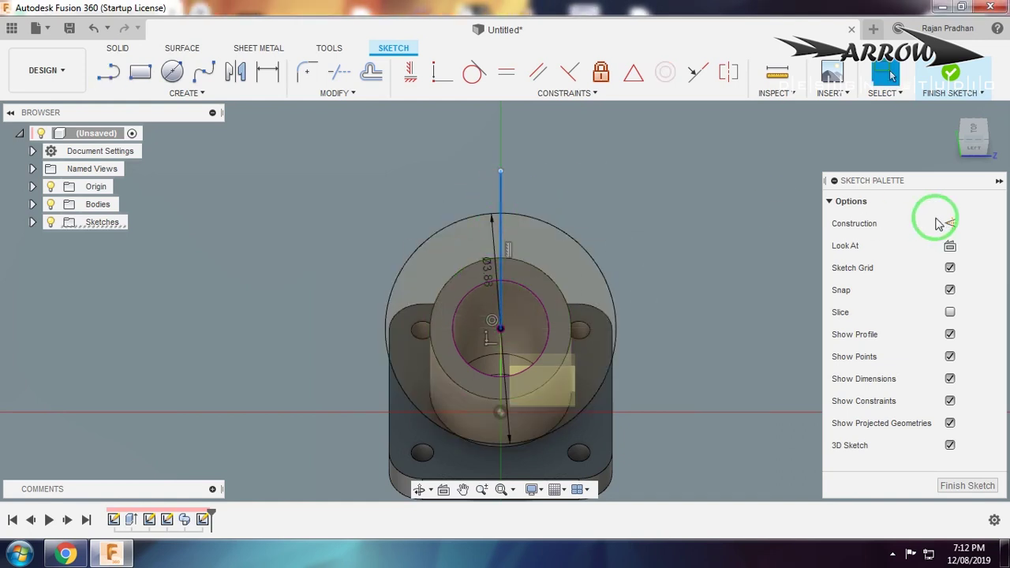
left_click(952, 223)
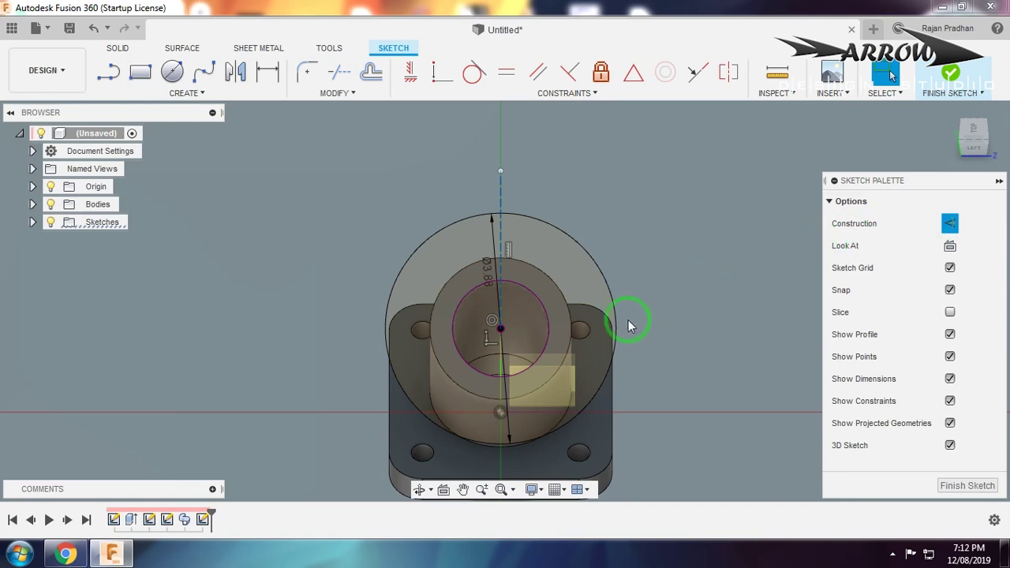
Draw a 3.38 mm diameter circle concentric with the bore and convert it to construction geometry as the bolt circle.
key("c")
left_click(501, 327)
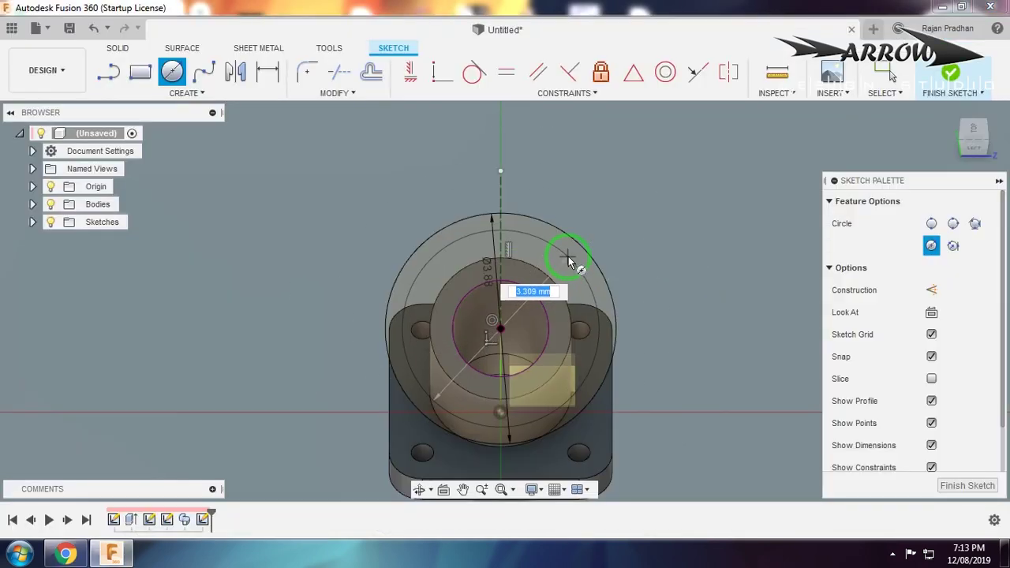
type("3.36")
key("Return")
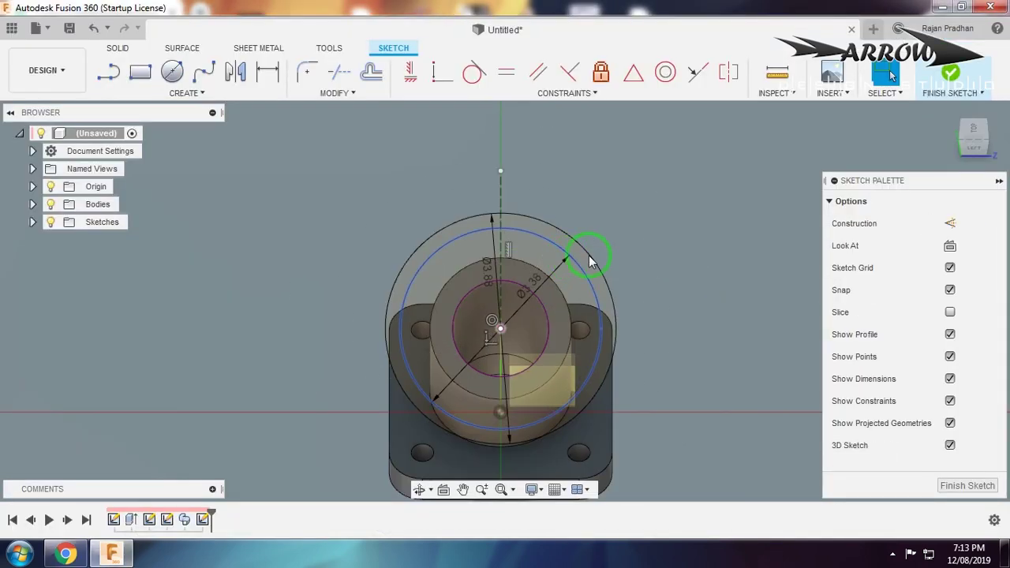
left_click(558, 245)
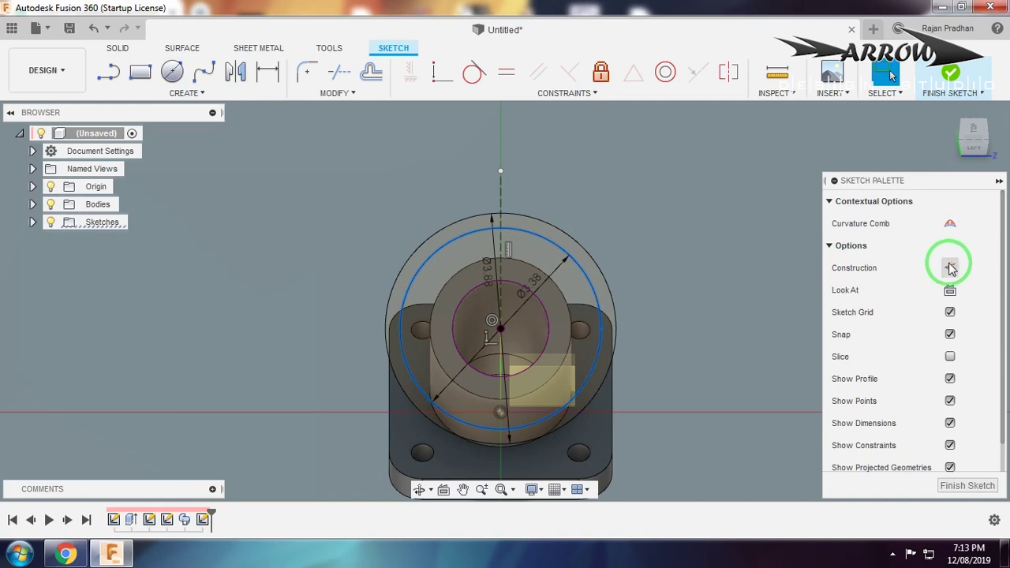
left_click(950, 268)
Draw a 0.38 mm diameter circle where the vertical construction line crosses the bolt circle, taking the slot size from the reference drawing.
scroll(512, 208, "up", 6)
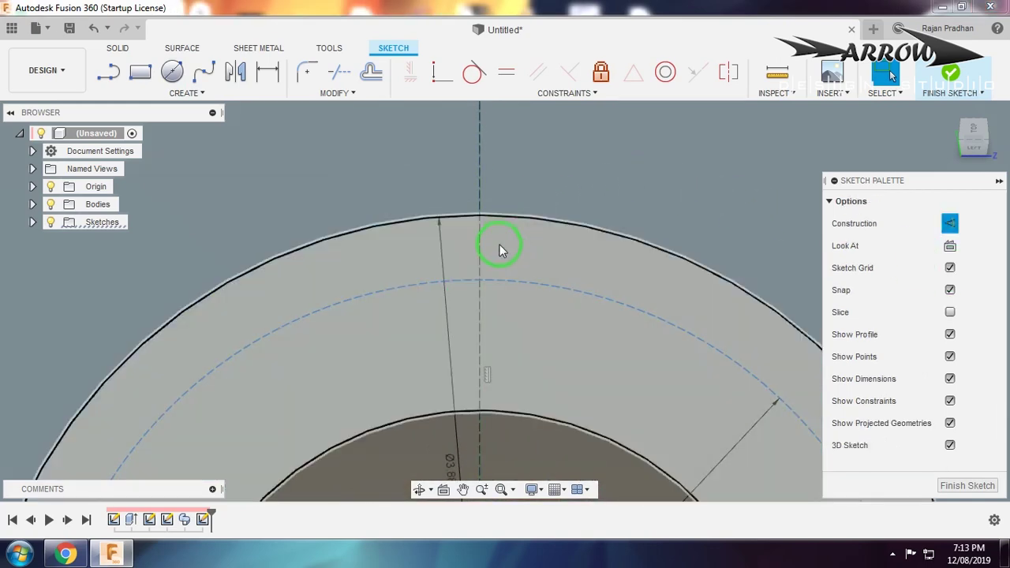
left_click(172, 71)
left_click(482, 281)
key("alt+Tab")
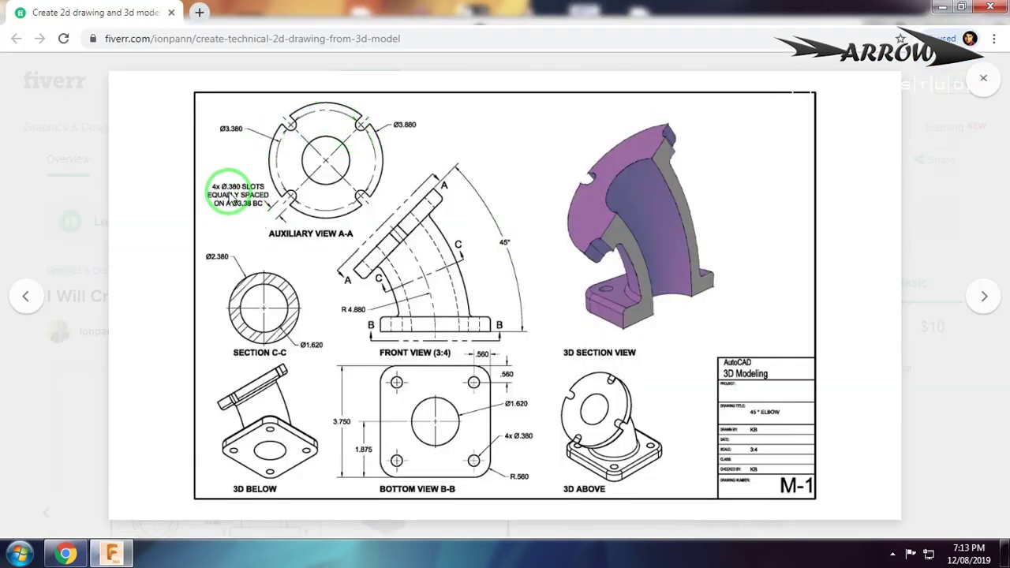
key("alt+Tab")
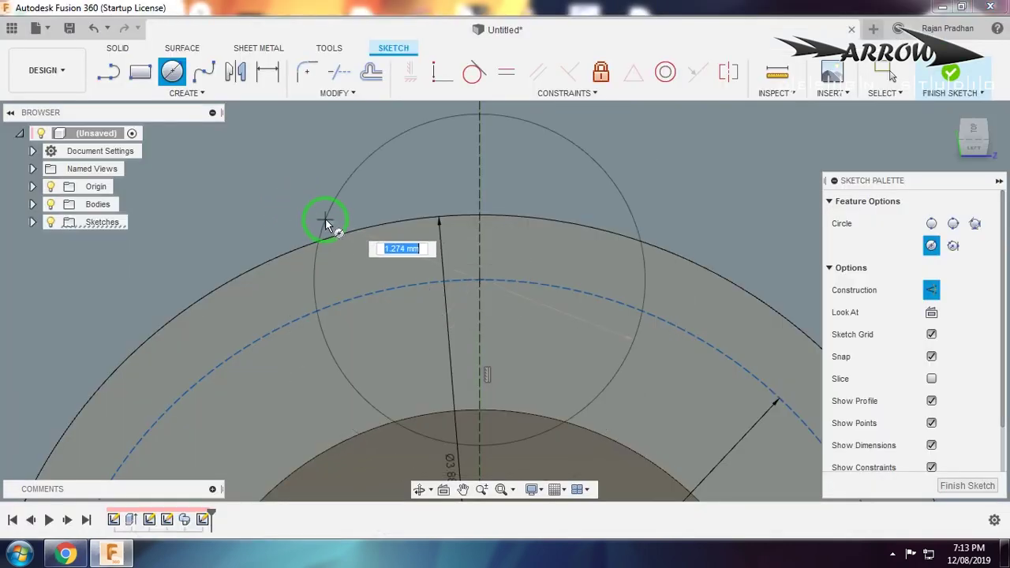
key("BackSpace")
type(".38")
key("Return")
key("Escape")
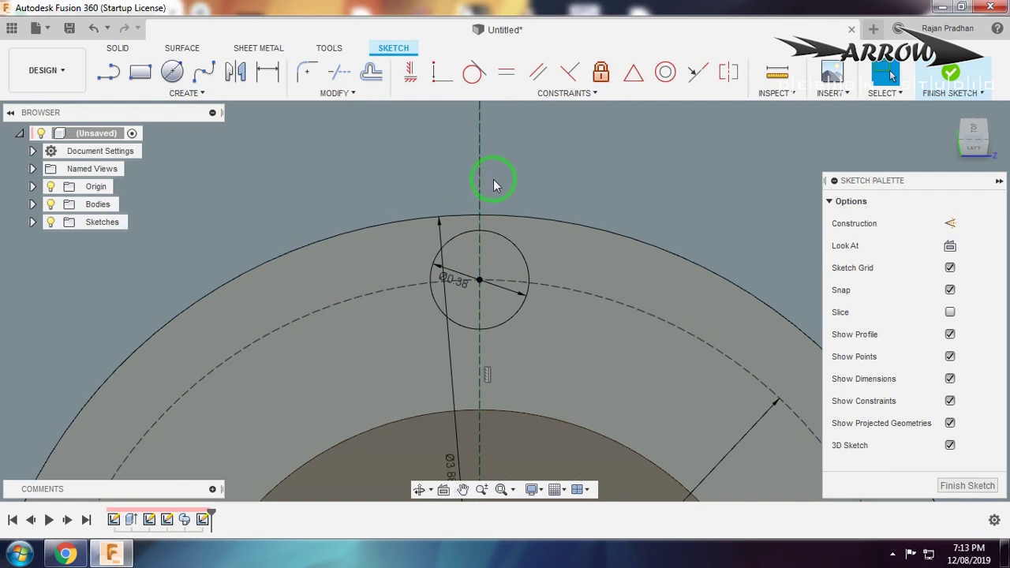
Offset the vertical construction line by 0.19 mm to each side to form the slot walls.
key("o")
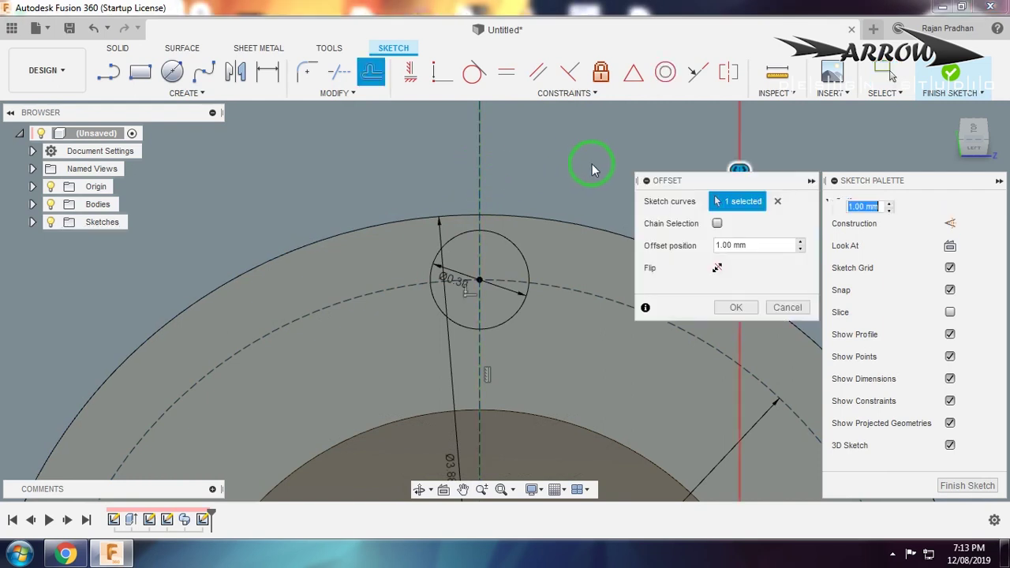
type(".19")
key("Return")
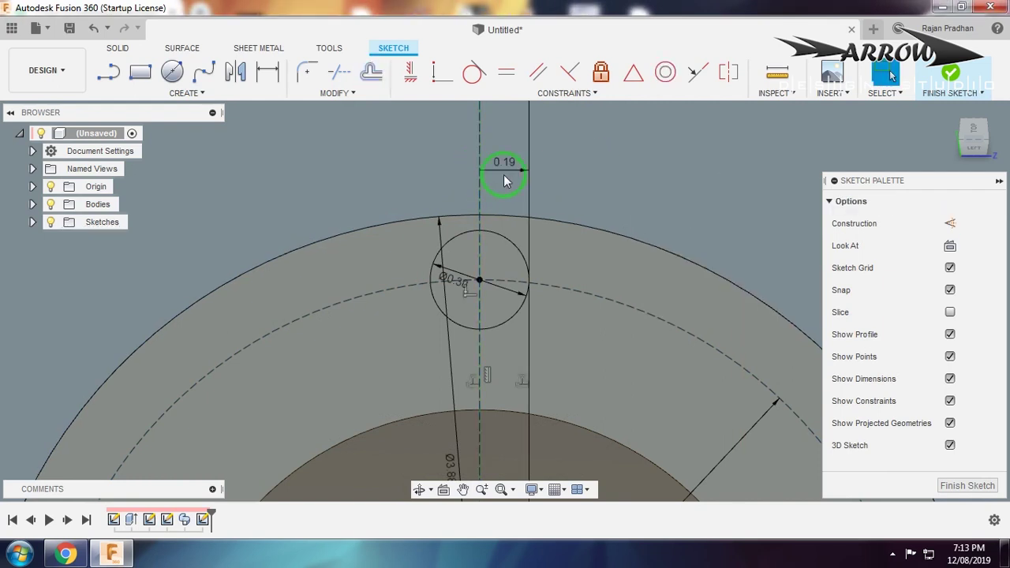
key("o")
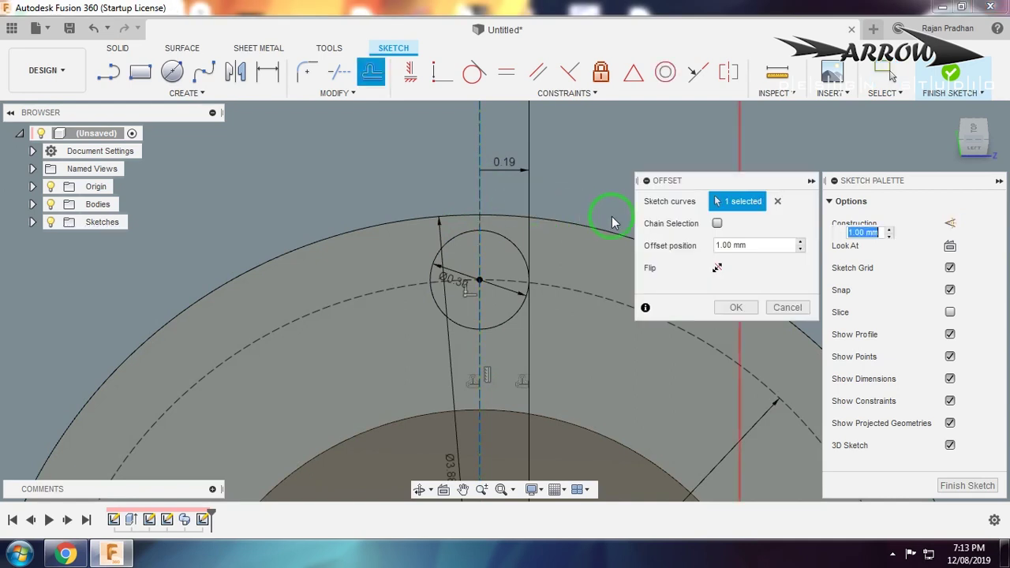
type("-.19")
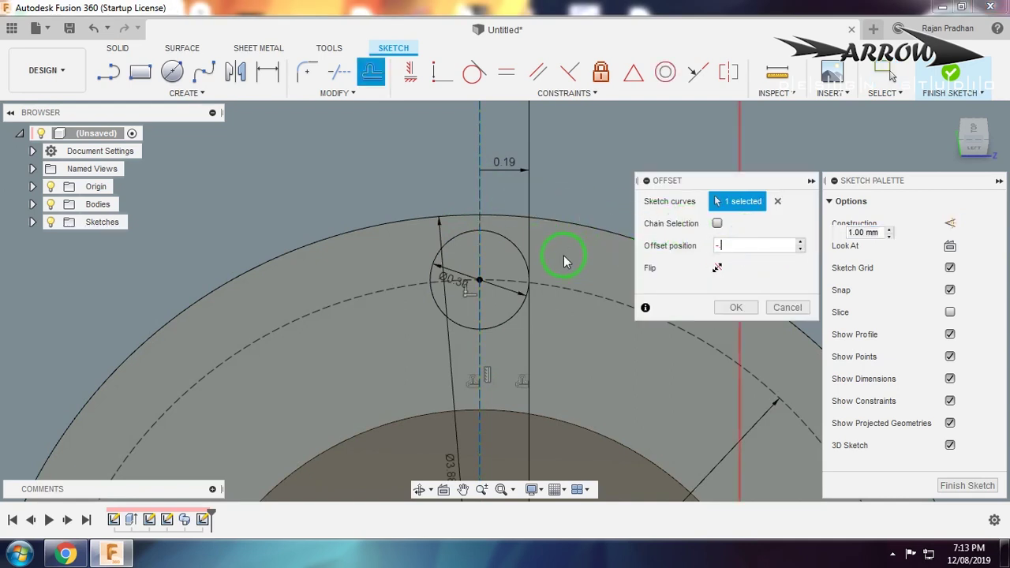
key("Return")
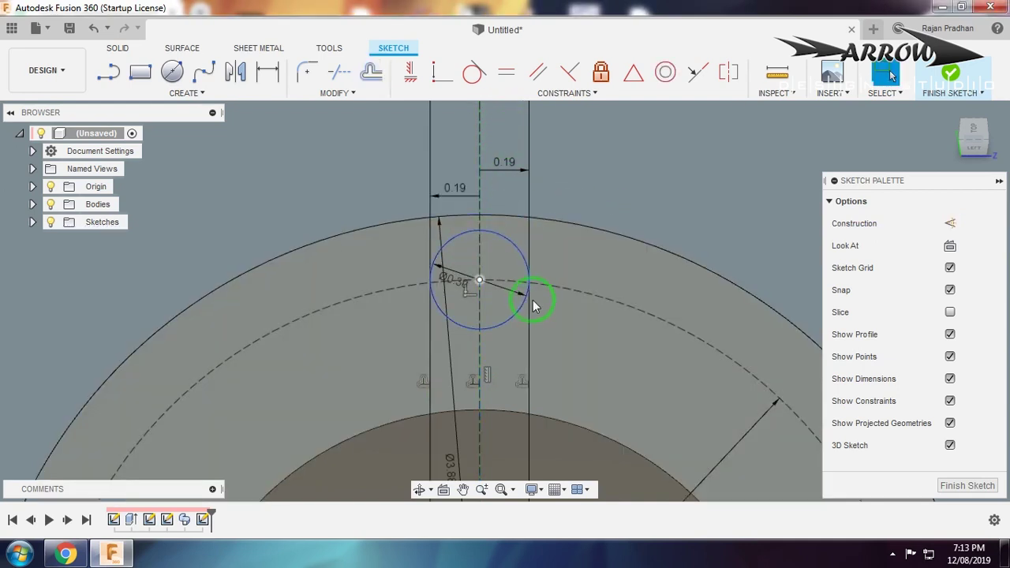
Trim the two slot walls below the small circle and remove its upper half, leaving an open U-shaped slot.
key("t")
left_click(529, 328)
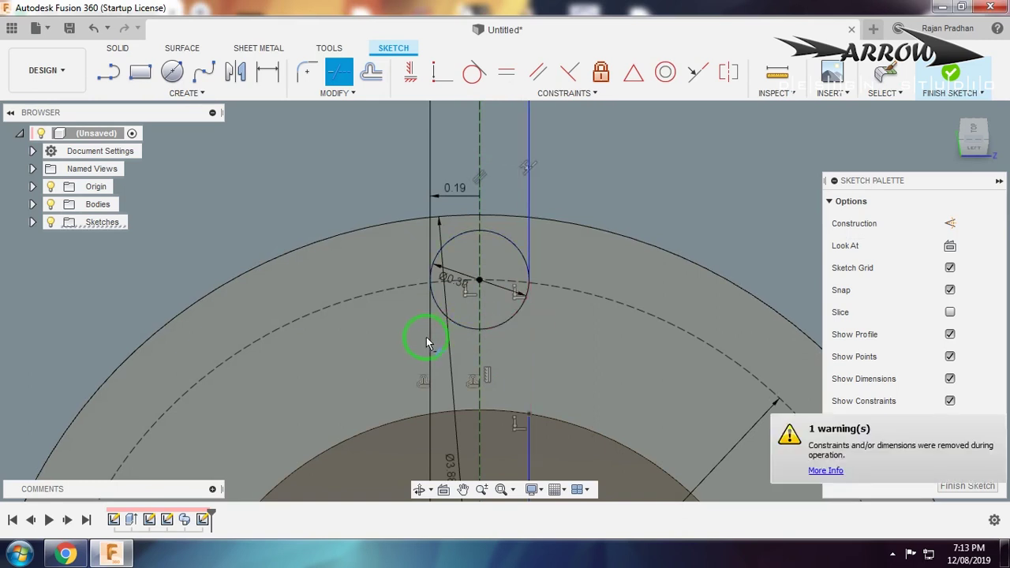
left_click(429, 345)
scroll(446, 332, "down", 3)
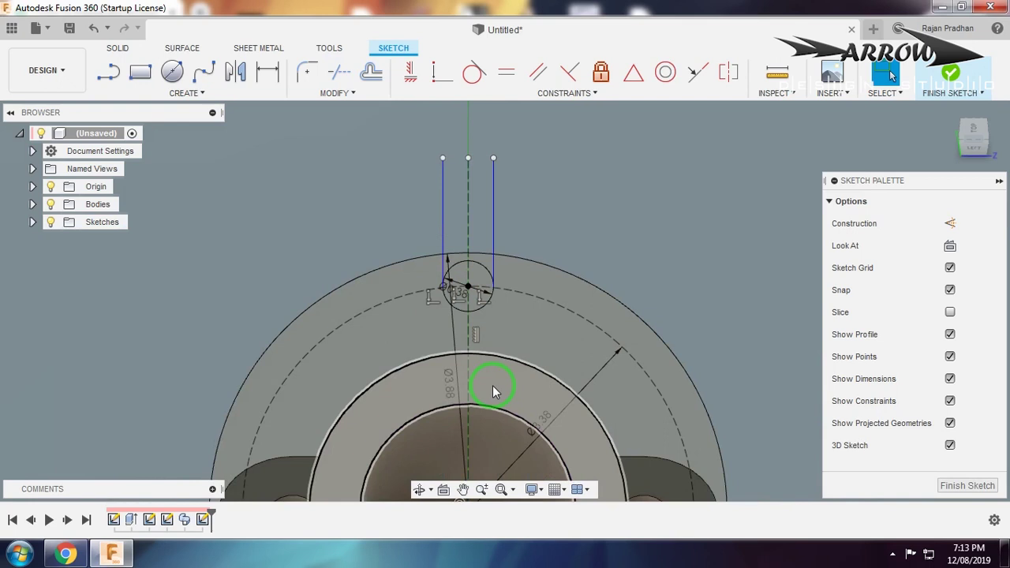
left_click(492, 386)
left_click(465, 266)
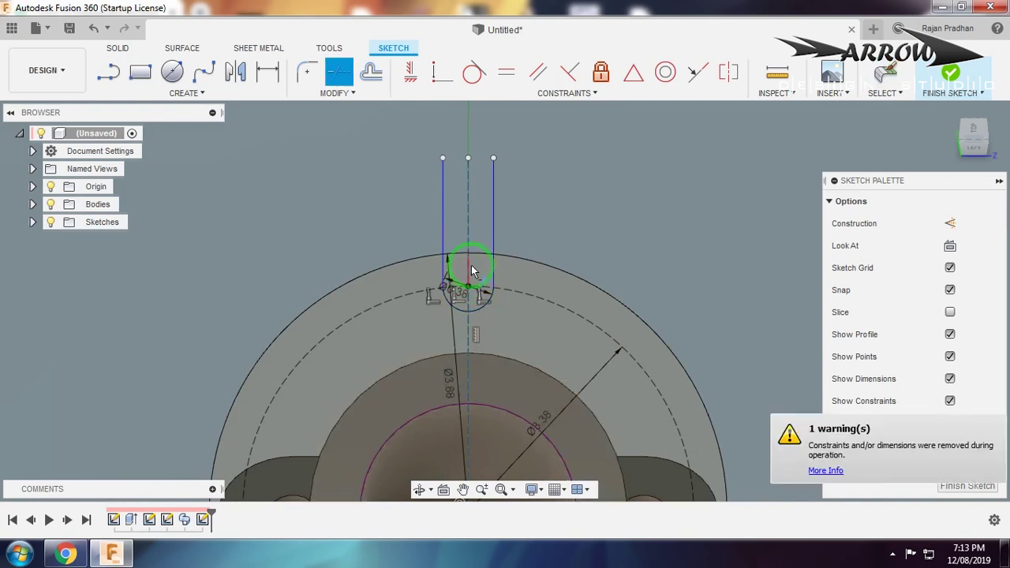
key("Escape")
Pattern the slot's two lines and arc circularly around the bore centre, with 4 copies over the full circle.
scroll(476, 250, "down", 2)
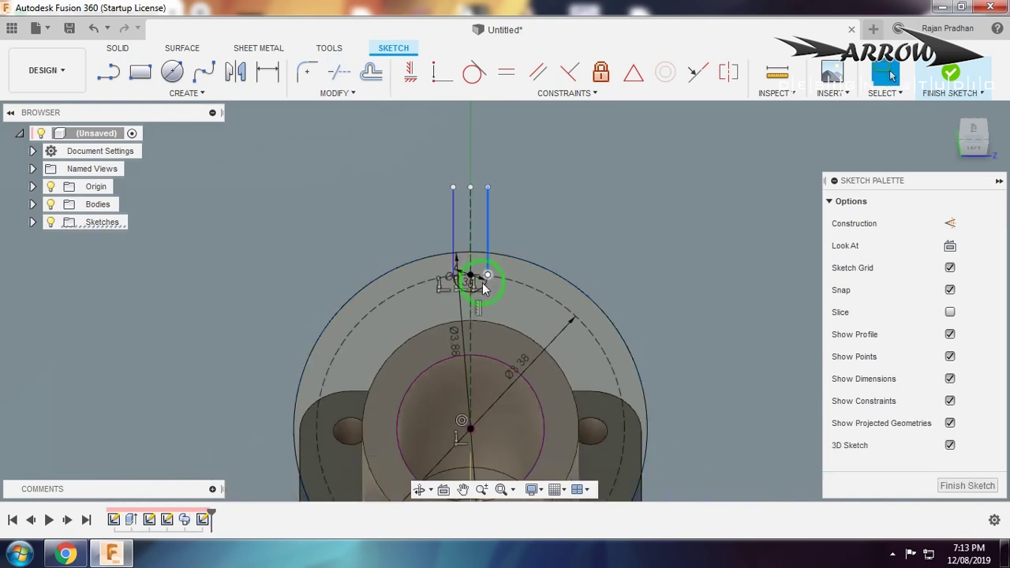
left_click(444, 254)
scroll(442, 250, "up", 2)
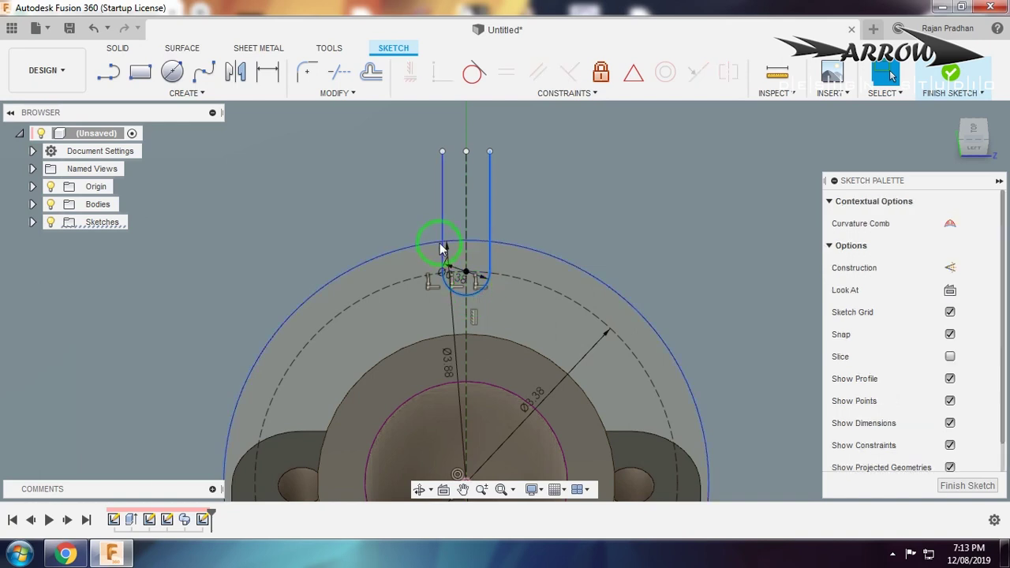
scroll(434, 224, "down", 3)
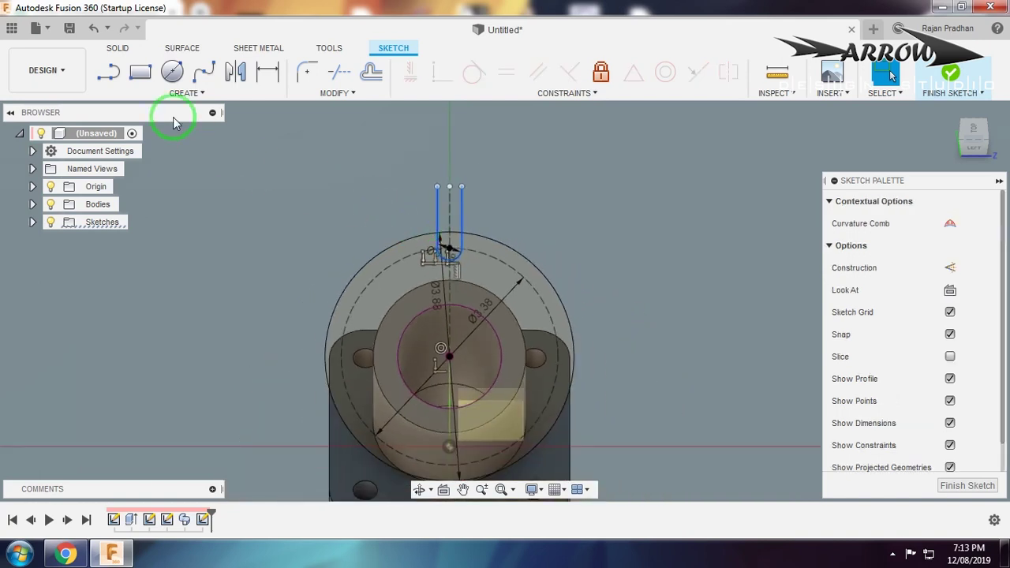
left_click(184, 94)
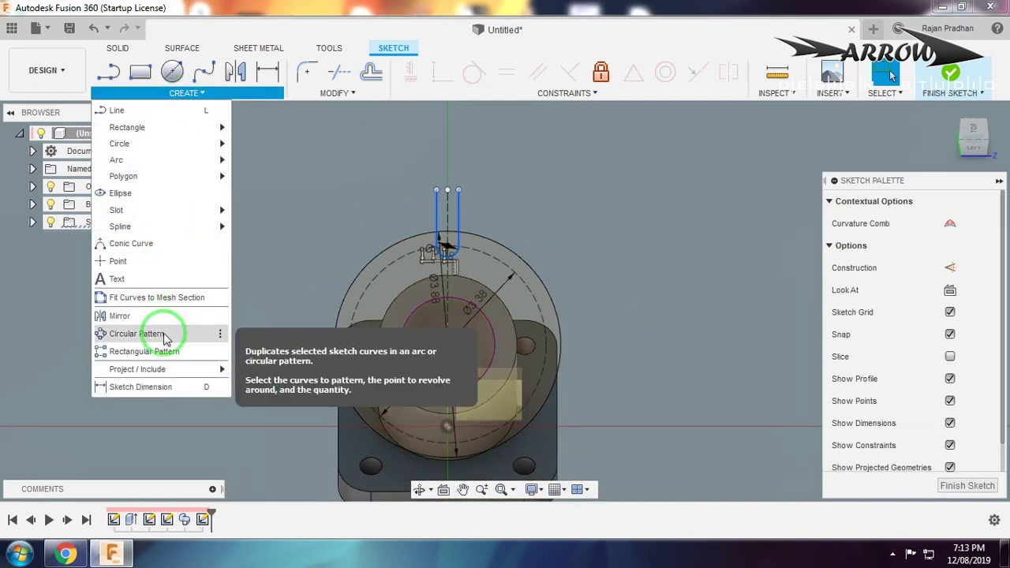
left_click(137, 333)
left_click(724, 224)
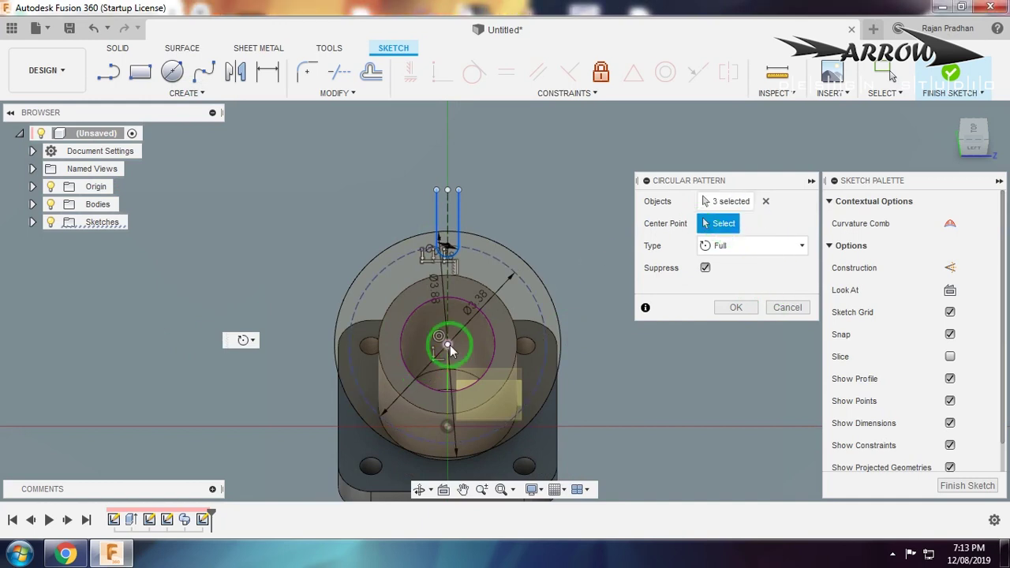
left_click(448, 345)
type("4")
key("Return")
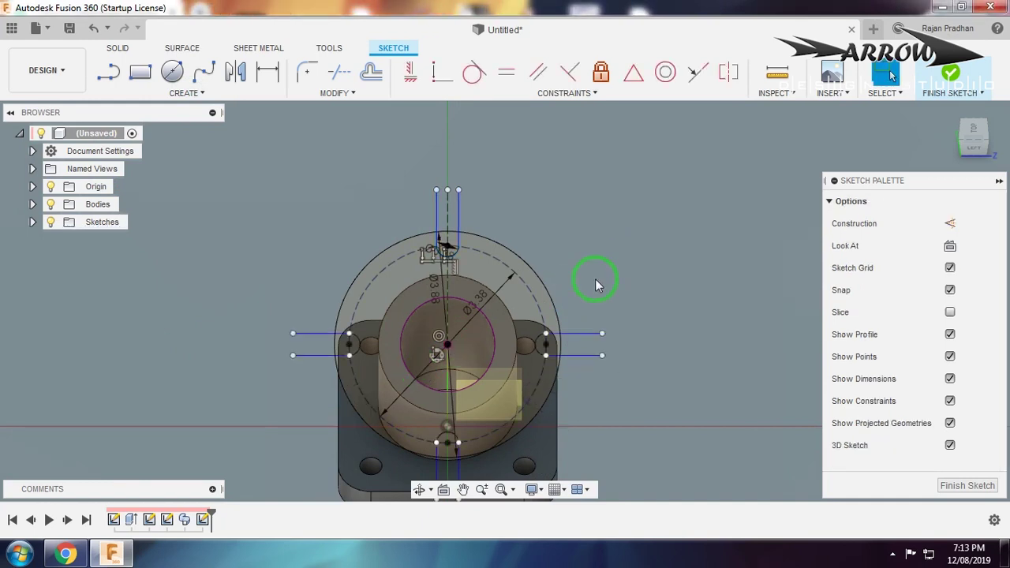
Extrude the slotted flange profile together with the pipe-wall ring by 0.560 mm, leaving the slots and bore open.
mouse_move(715, 207)
middle_mouse_down("shift")
mouse_move(717, 196)
mouse_move(692, 210)
mouse_move(644, 210)
mouse_move(538, 284)
middle_mouse_up("shift")
scroll(521, 293, "up", 2)
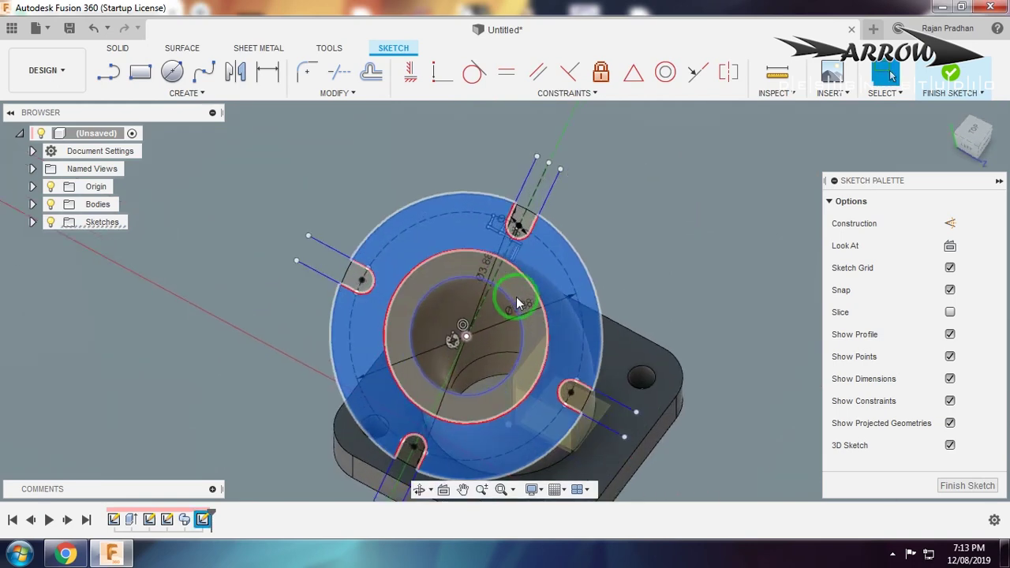
middle_click_drag(510, 292, 529, 195, "shift")
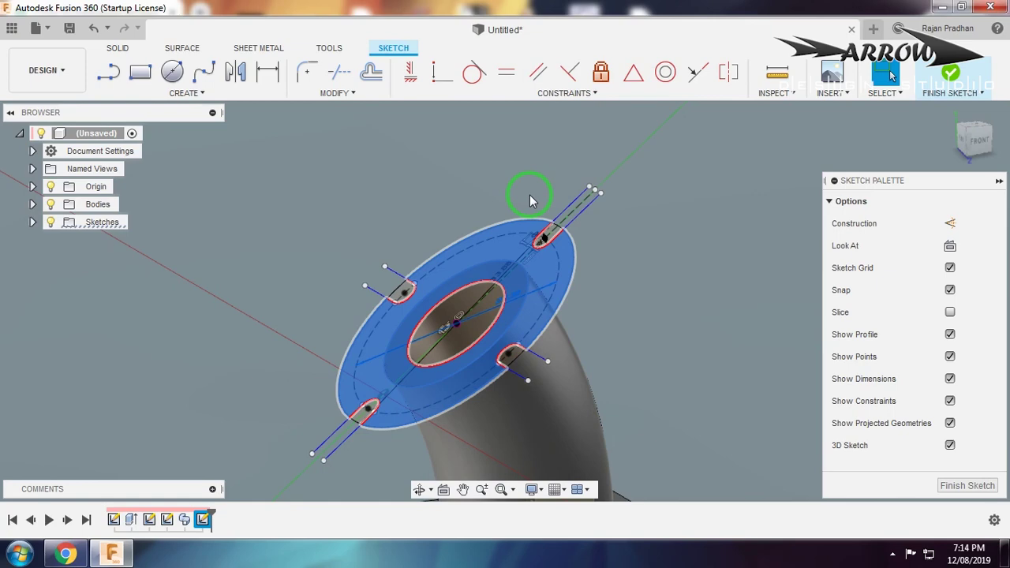
key("e")
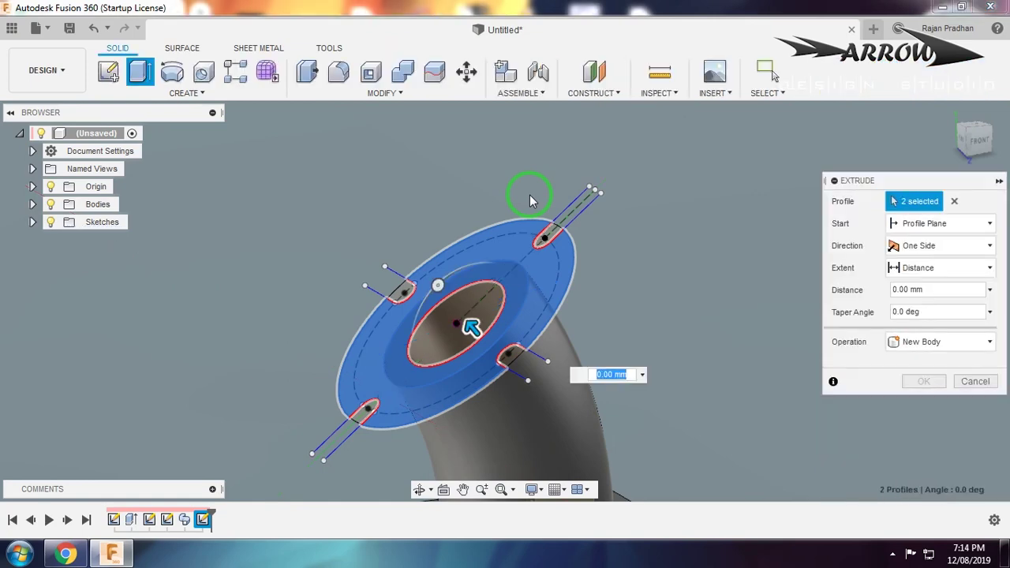
key("alt+Tab")
key("alt+Tab")
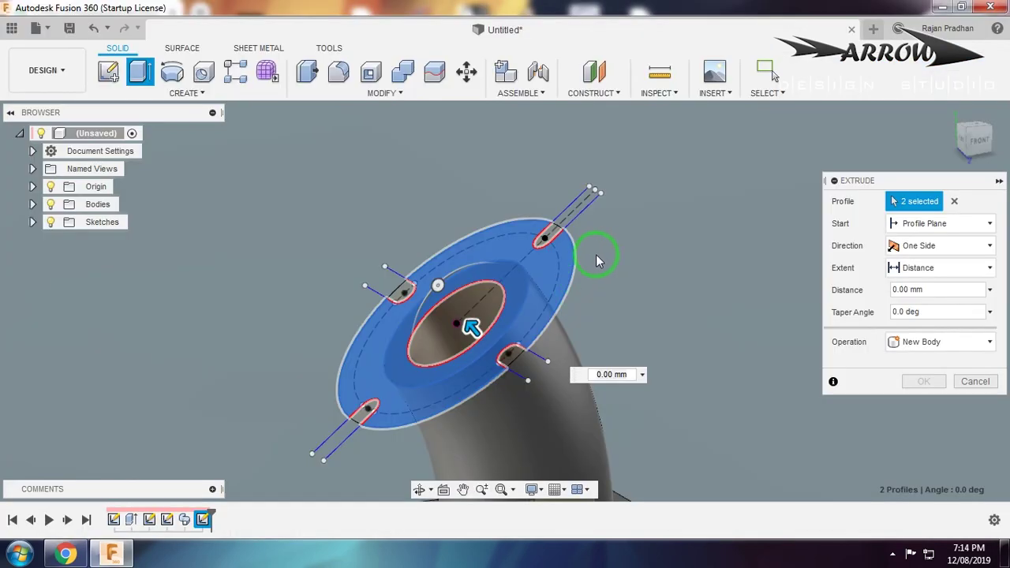
left_click(619, 375)
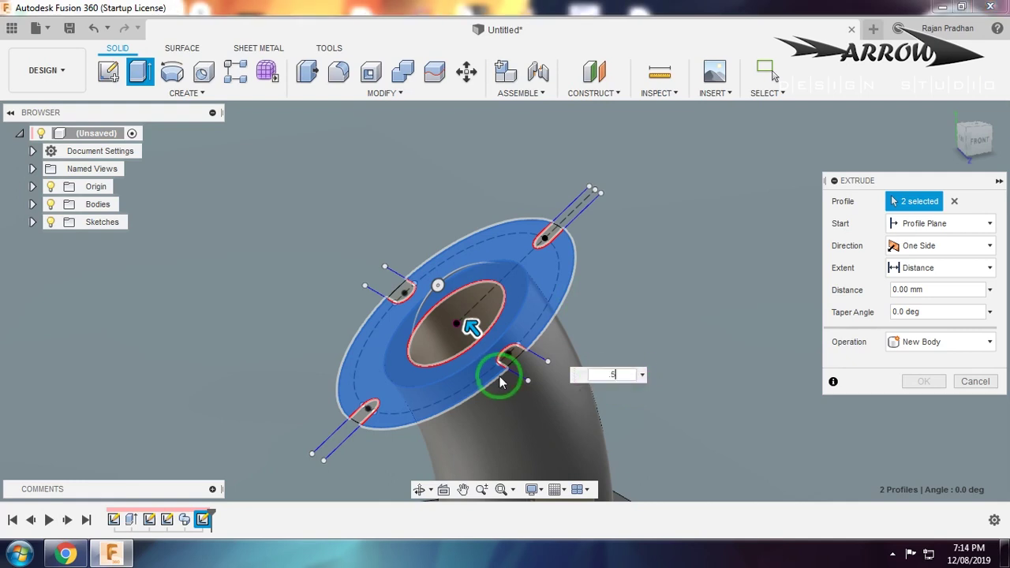
type(".560")
key("Return")
Examine the finished elbow from several sides, compare it with the reference drawing and check the list of bodies.
scroll(619, 280, "down", 2)
middle_click_drag(623, 281, 616, 226, "shift")
key("alt+Tab")
key("Tab")
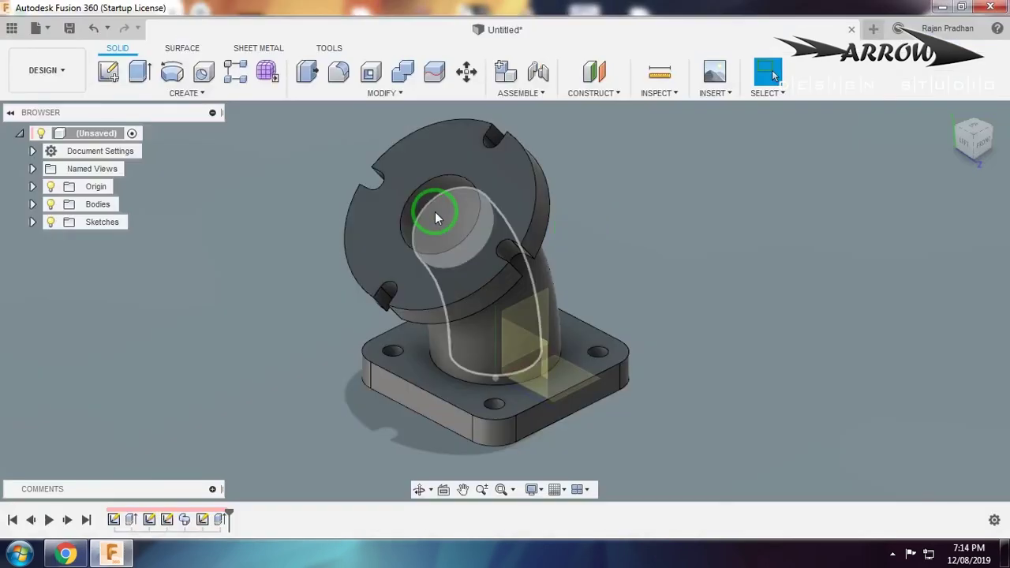
left_click(436, 215)
middle_click_drag(437, 216, 471, 255, "shift")
left_click(736, 263)
middle_click_drag(728, 264, 171, 268, "shift")
left_click(32, 205)
left_click(114, 222)
middle_click_drag(305, 316, 331, 332, "shift")
left_click(254, 335)
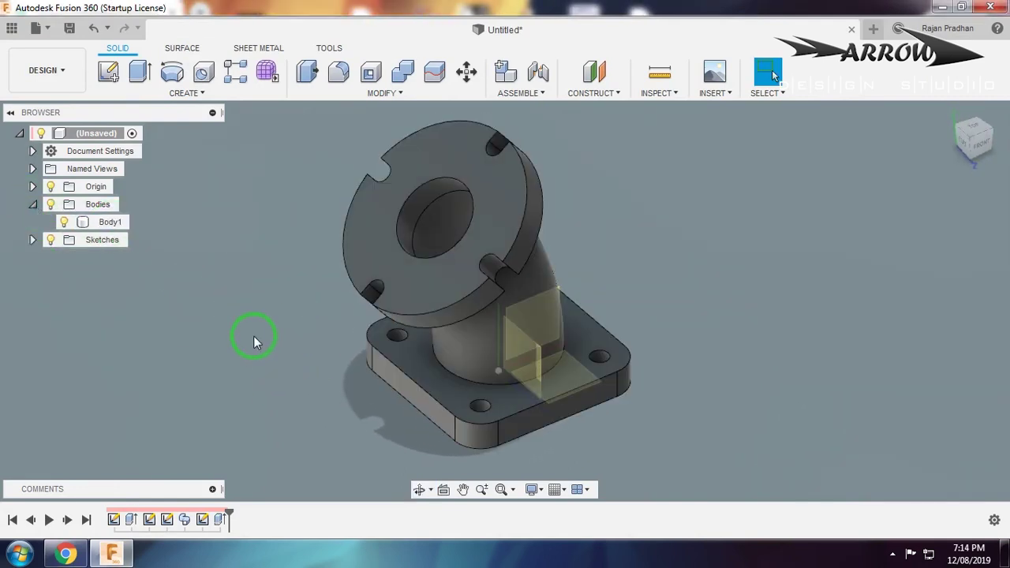
middle_click_drag(253, 335, 275, 331, "shift")
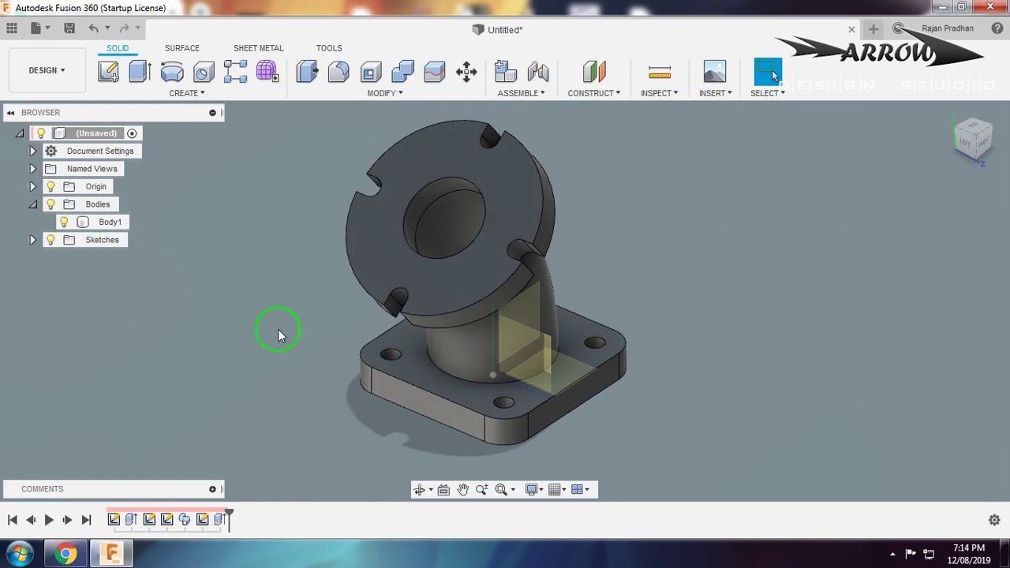
mouse_move(278, 331)
middle_mouse_down("shift")
mouse_move(257, 329)
mouse_move(298, 353)
mouse_move(273, 342)
middle_mouse_up("shift")
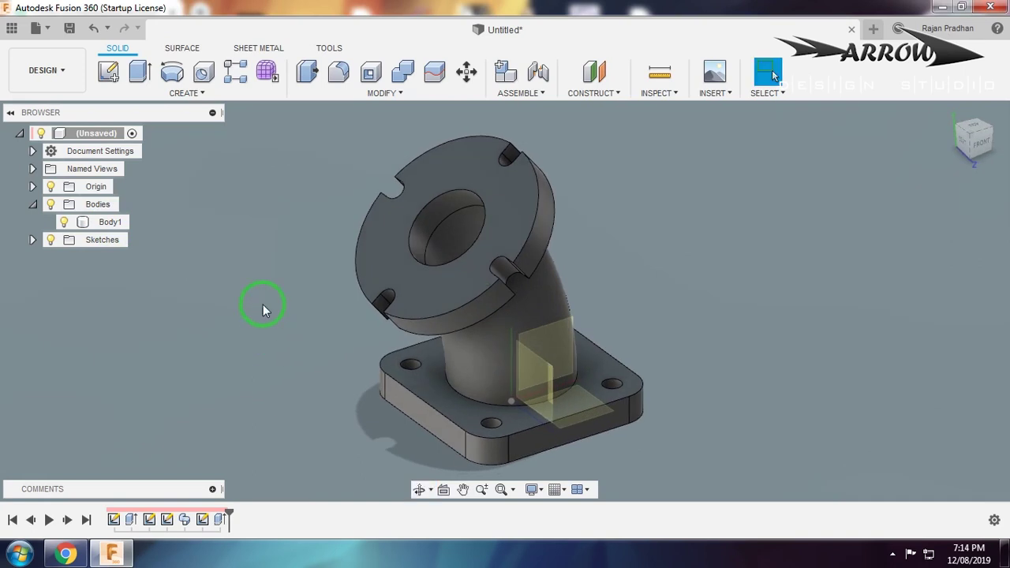
Cut the elbow with a section analysis on the XY plane at 0.00 mm distance.
left_click(601, 95)
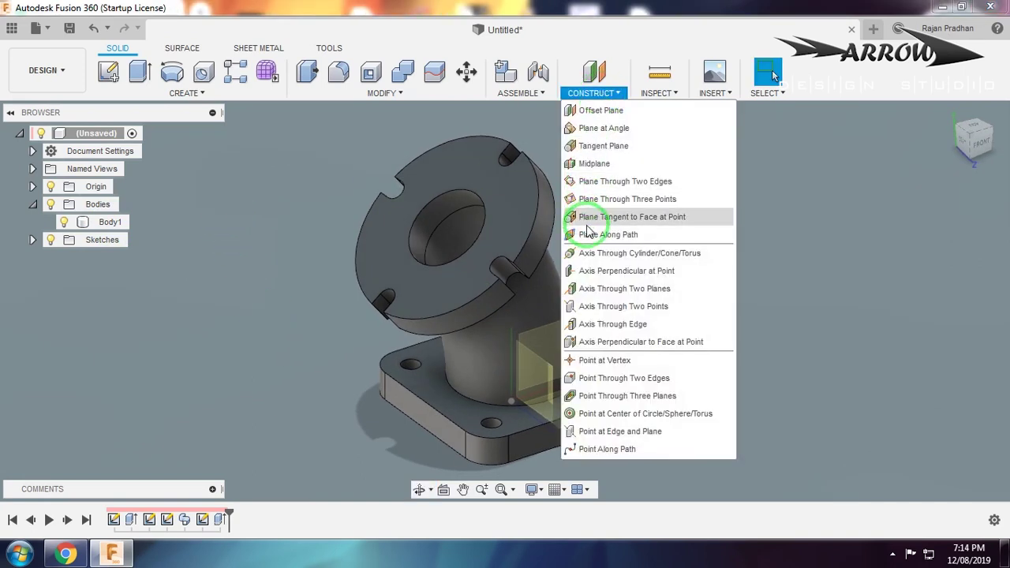
left_click(655, 92)
left_click(667, 218)
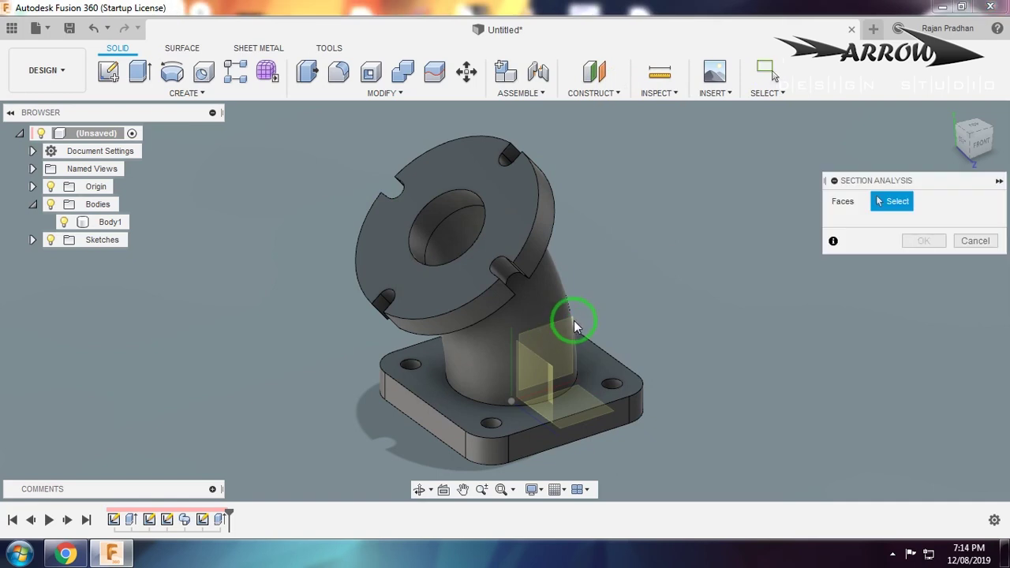
scroll(532, 364, "up", 3)
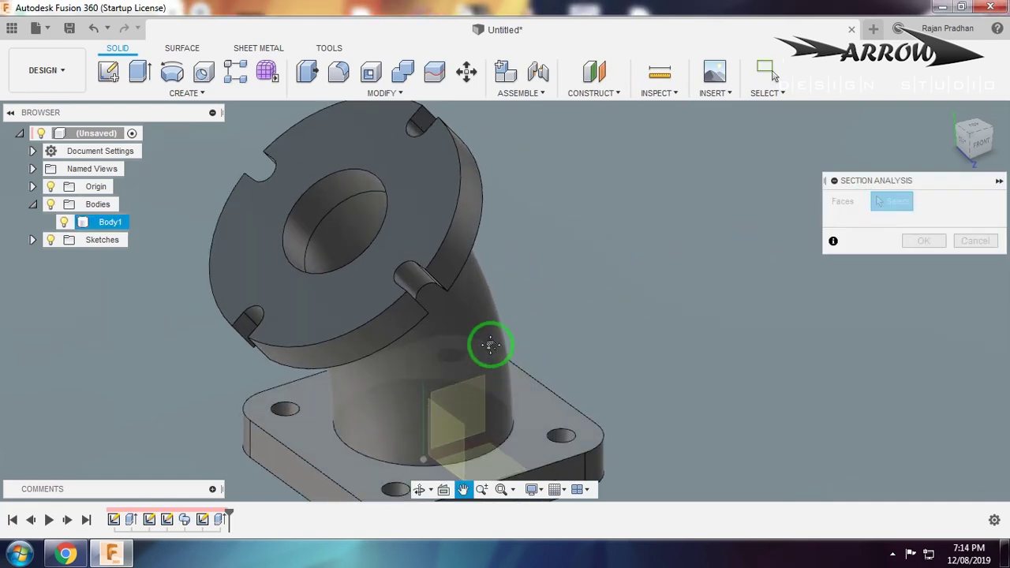
left_click(474, 332)
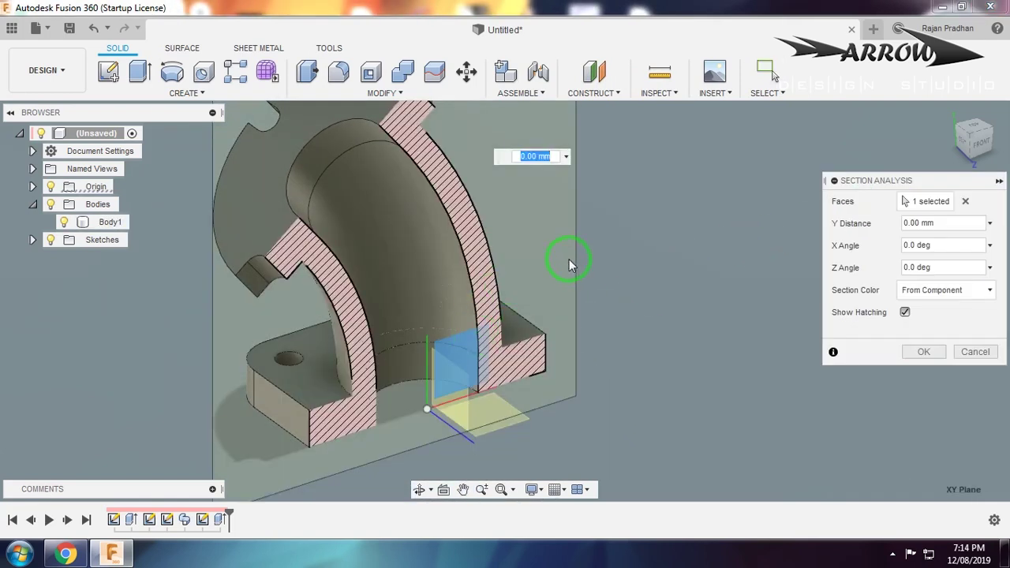
Examine the sectioned bore and walls from several angles, compare them with the reference drawing, and finish the section analysis.
mouse_move(630, 283)
middle_mouse_down("shift")
mouse_move(597, 261)
mouse_move(652, 300)
mouse_move(627, 280)
middle_mouse_up("shift")
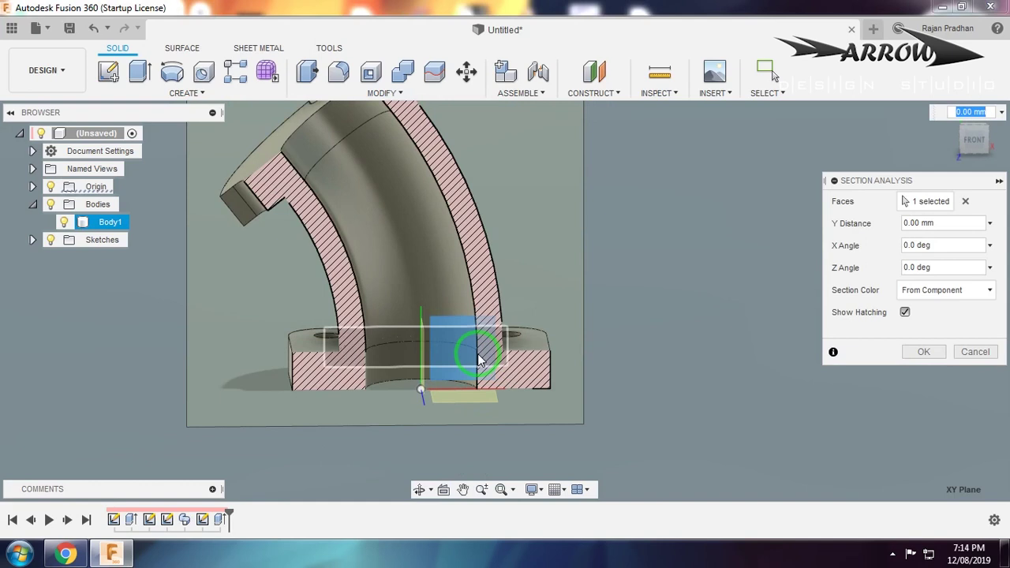
scroll(479, 361, "down", 2)
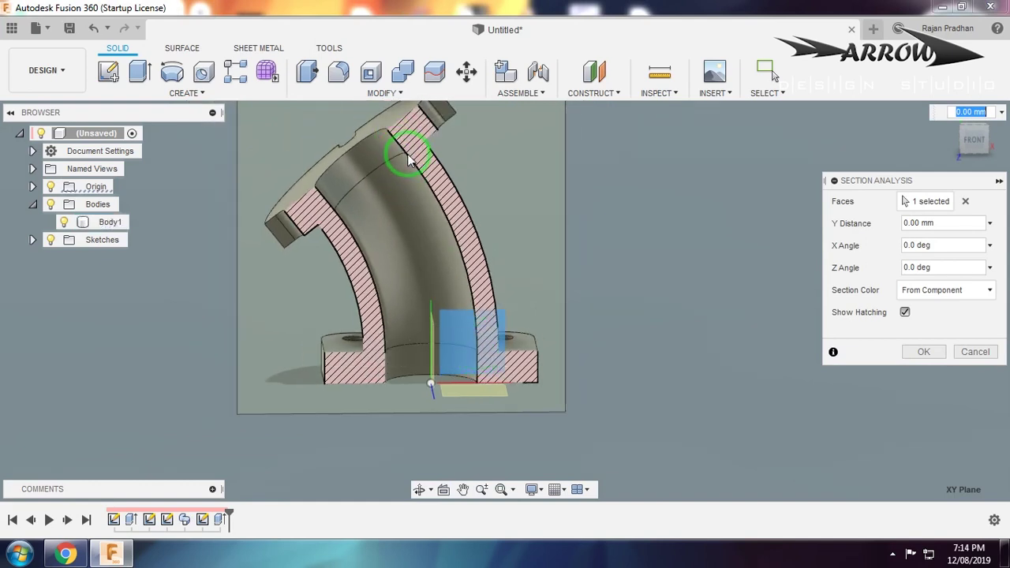
middle_click_drag(564, 234, 753, 305, "shift")
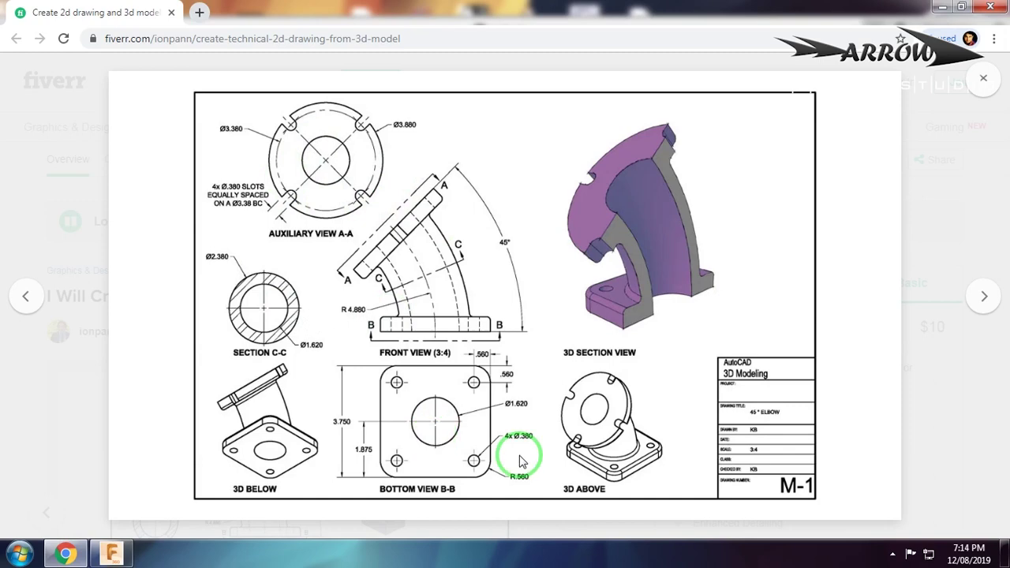
key("alt+Tab")
middle_click_drag(652, 278, 640, 309)
left_click(924, 352)
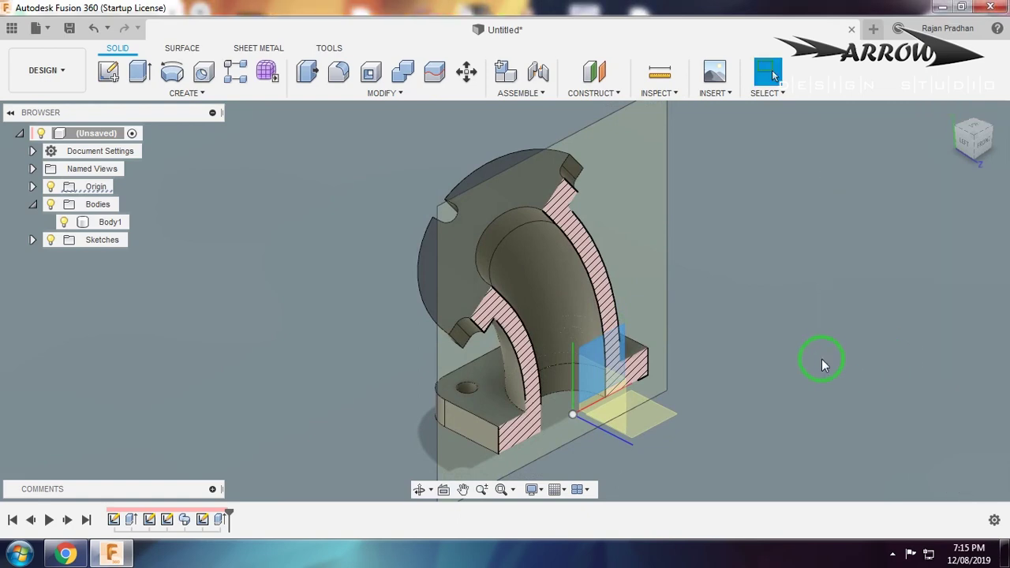
Fillet both pipe-to-flange junctions and the pipe-side outer edges of both flanges with a 0.15 mm constant radius.
key("f")
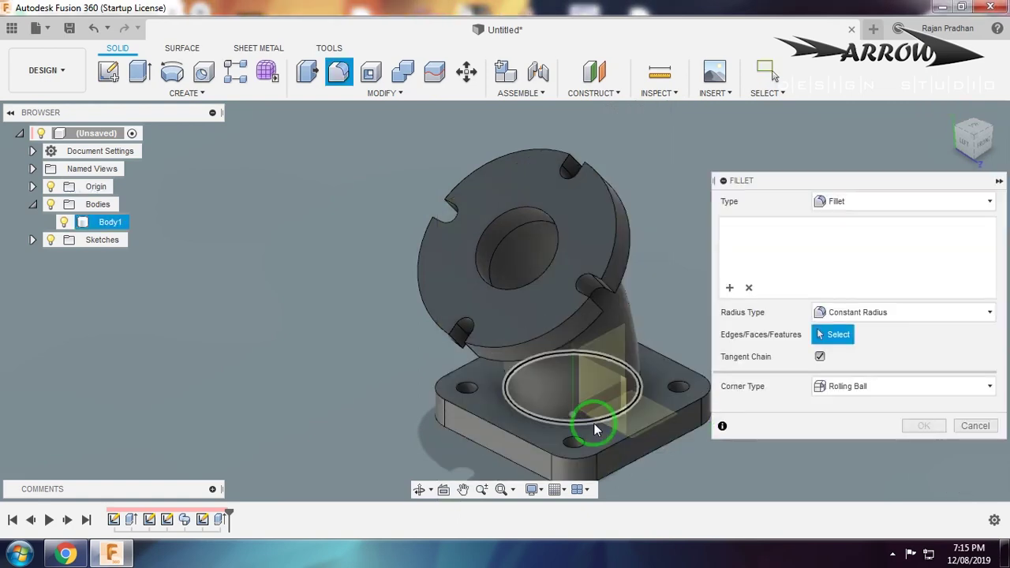
left_click(594, 425)
middle_click_drag(609, 311, 509, 384, "shift")
middle_click_drag(518, 267, 467, 186, "shift")
left_click(468, 161)
left_click(373, 224)
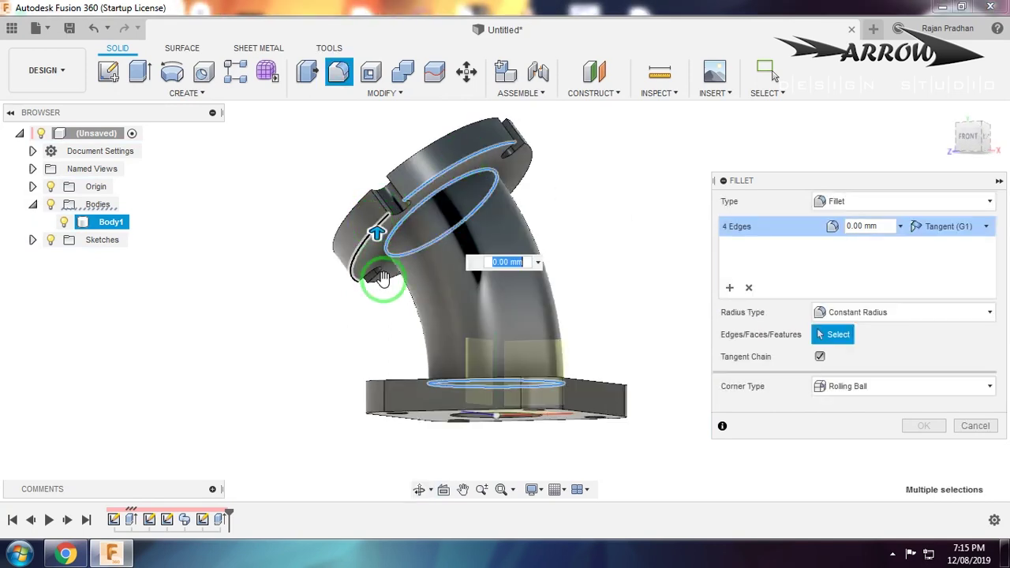
left_click(384, 287)
left_click(533, 175)
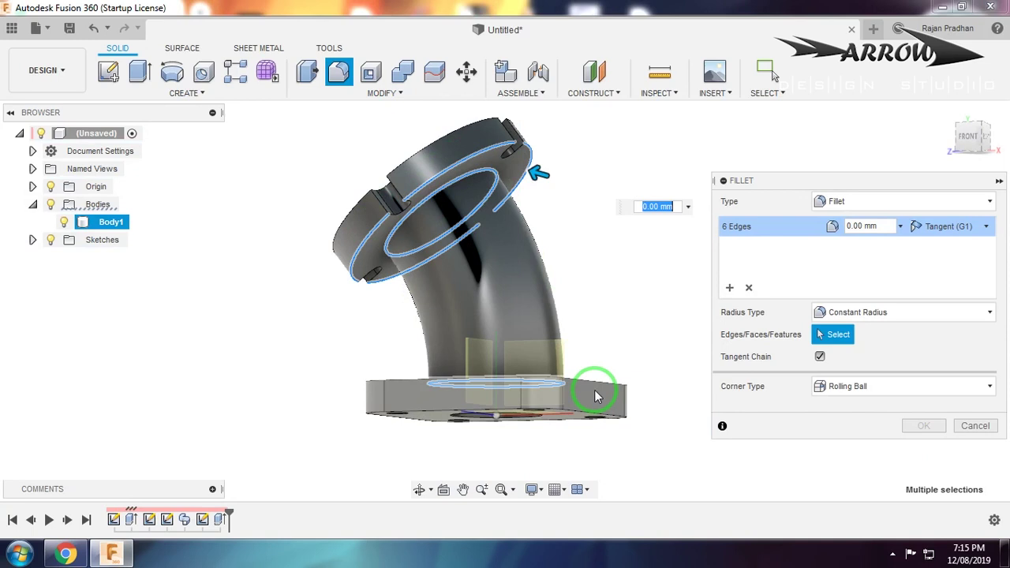
left_click(597, 383)
middle_click_drag(598, 384, 647, 321, "shift")
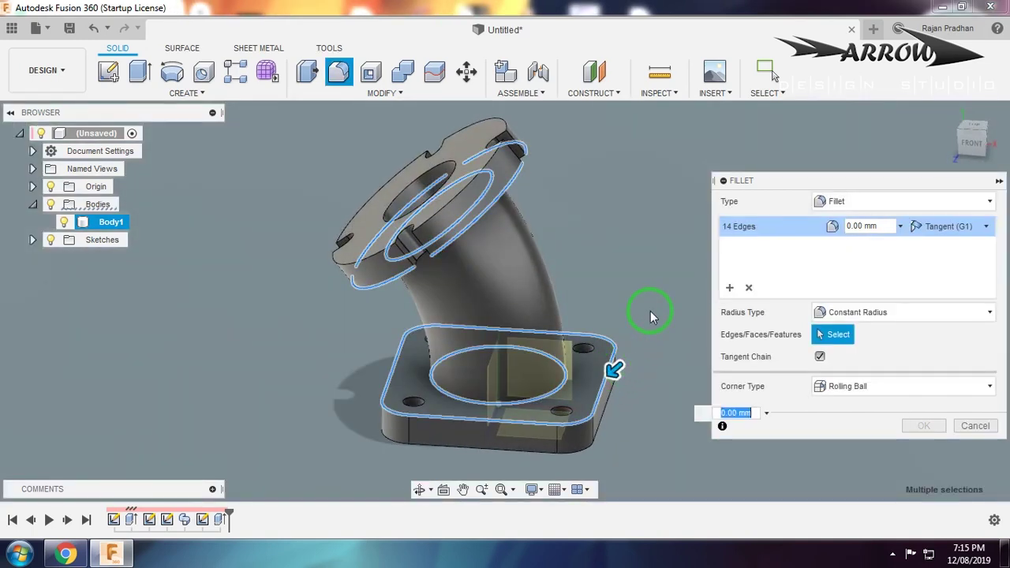
type(".2")
key("BackSpace")
type("15")
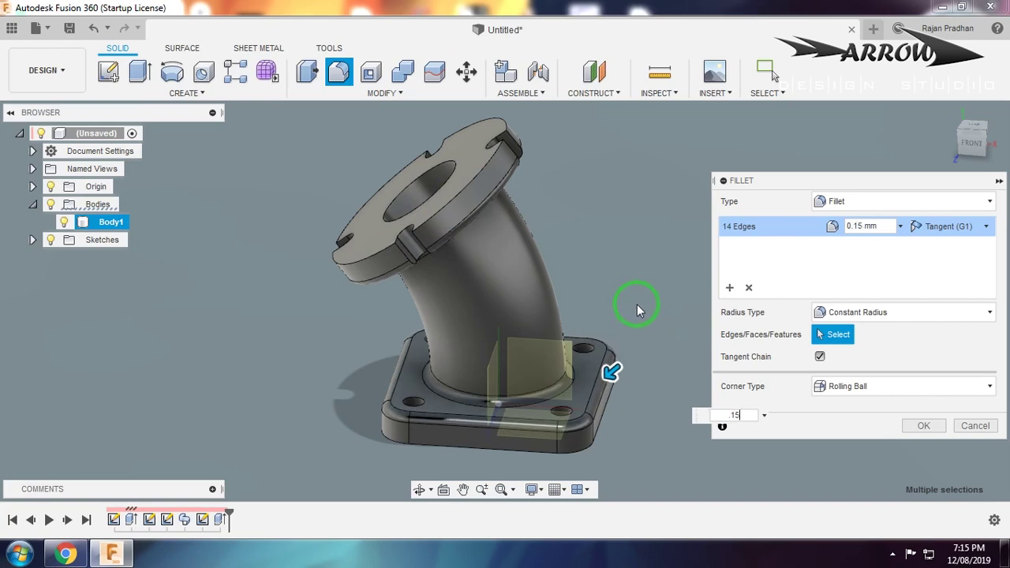
Recheck the reference drawing, set the fillet radius to 0.1 mm and apply it to the selected edges.
key("alt+Tab")
key("alt+Tab")
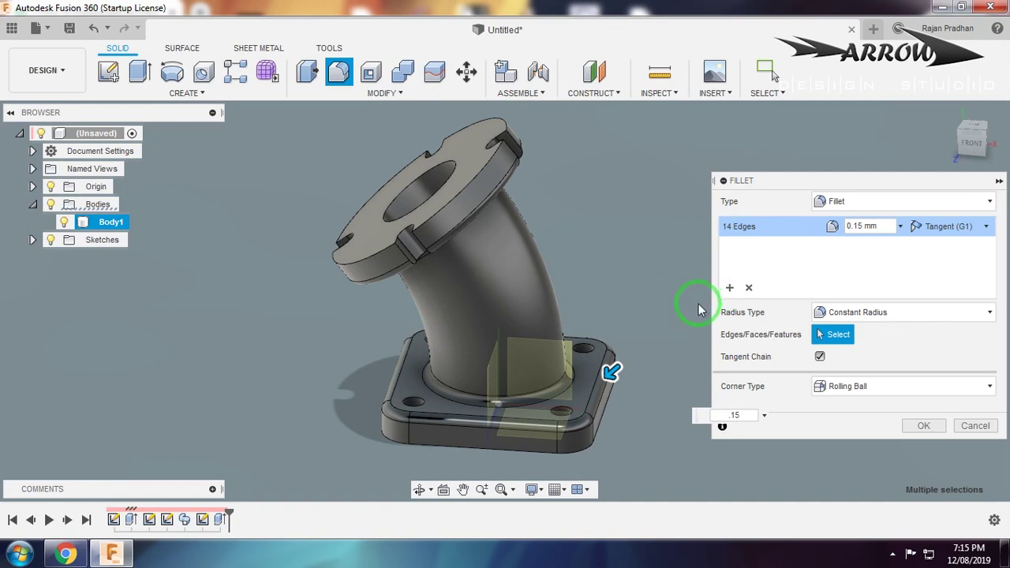
left_click(746, 418)
type(".1")
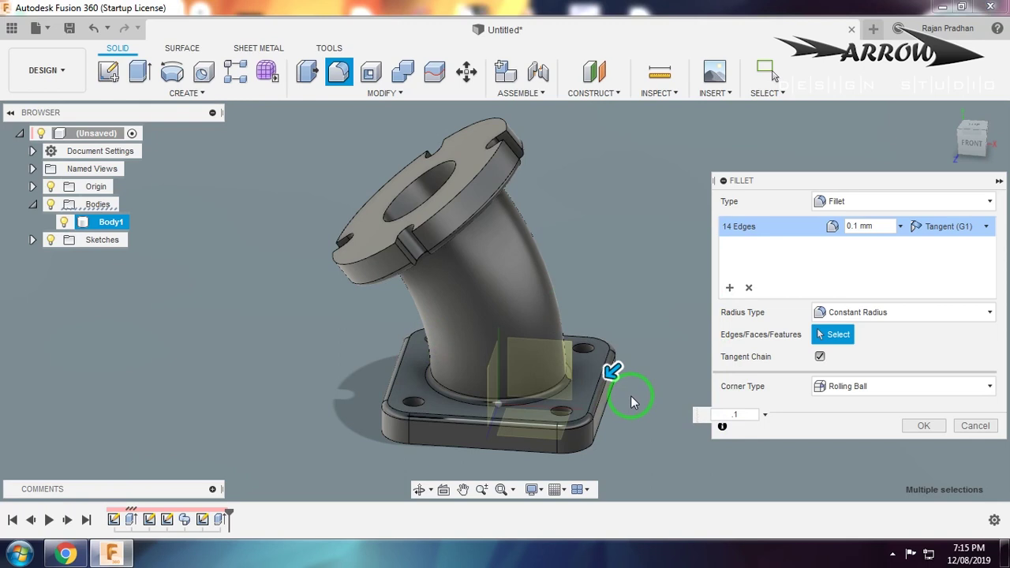
left_click(924, 425)
Create a section analysis through the XY plane at 0.00 mm to expose the filleted elbow's interior.
middle_click_drag(649, 305, 710, 305, "shift")
left_click(564, 327)
middle_click_drag(563, 326, 540, 329, "shift")
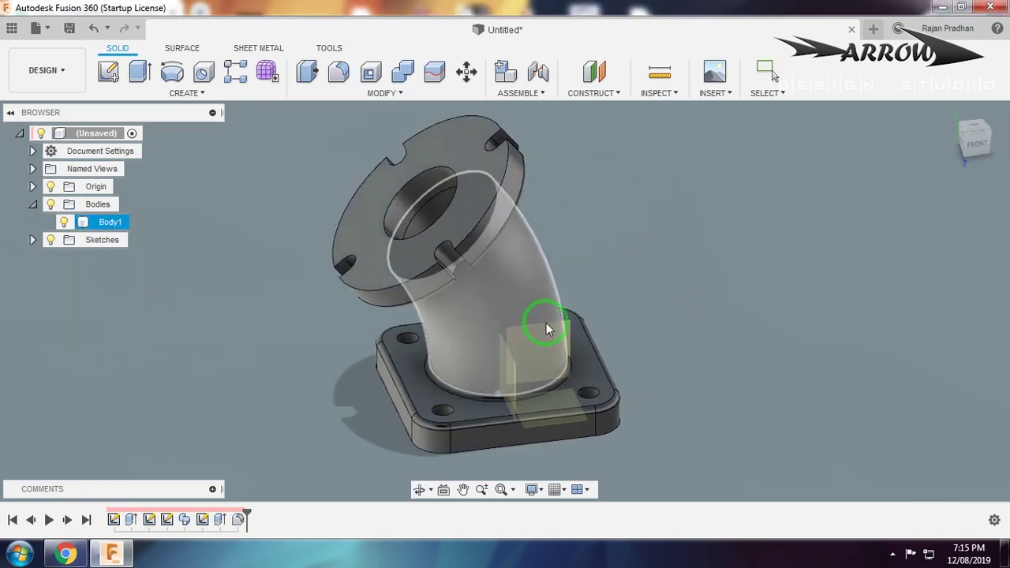
left_click(572, 325)
left_click(652, 95)
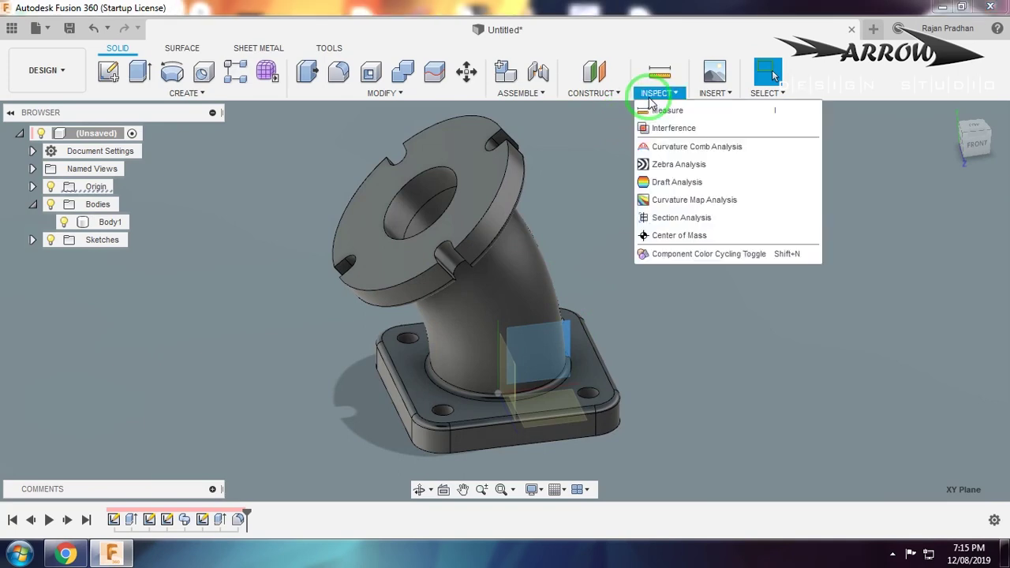
left_click(650, 219)
mouse_move(618, 254)
middle_mouse_down("shift")
mouse_move(663, 266)
mouse_move(618, 241)
mouse_move(648, 244)
mouse_move(757, 290)
middle_mouse_up("shift")
left_click(906, 352)
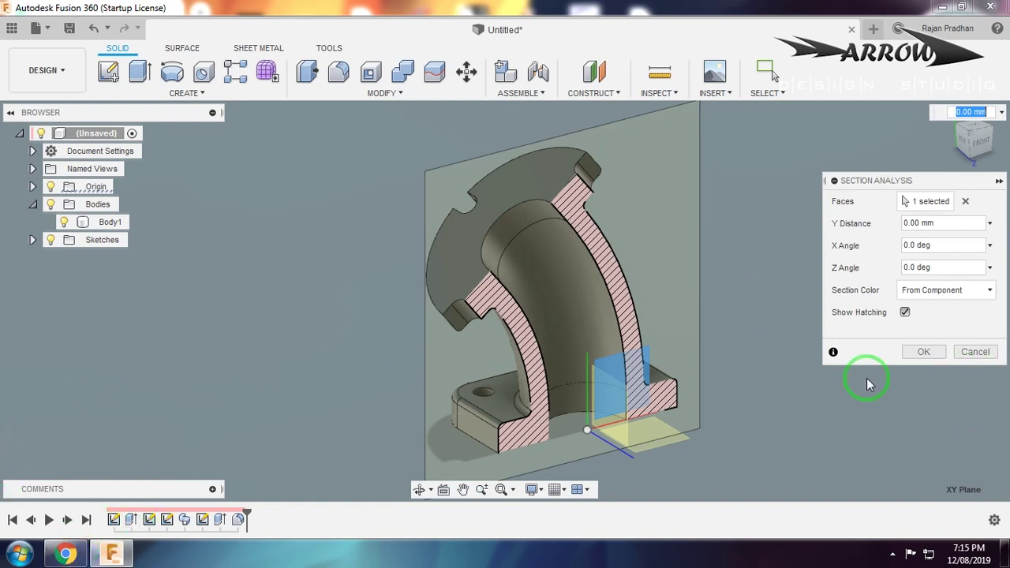
left_click(914, 357)
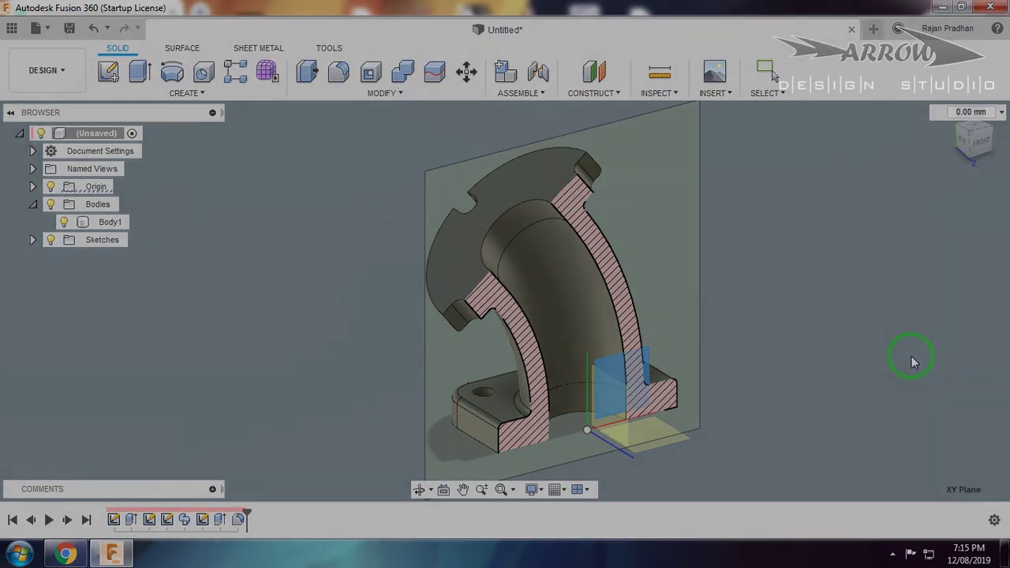